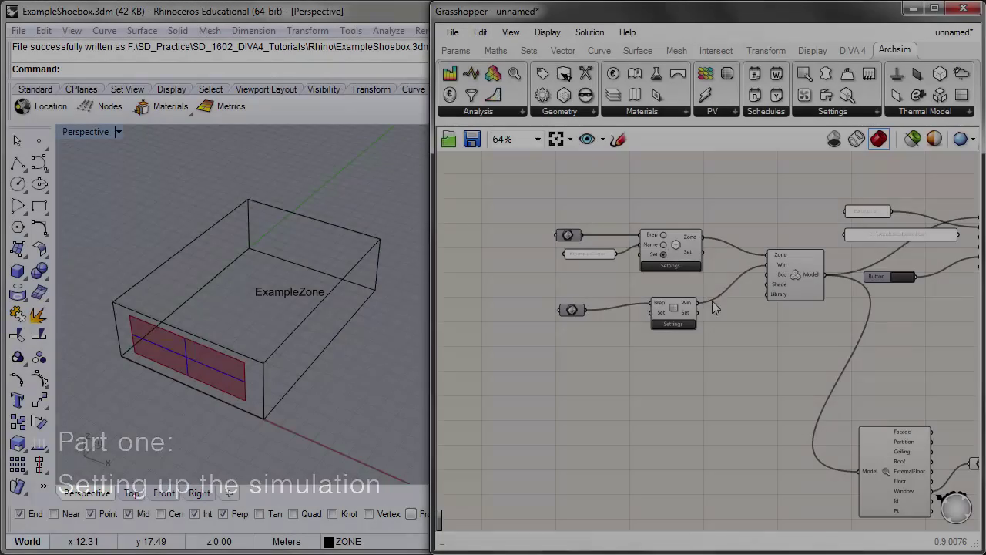
- Turn off both heating and cooling in the conditioning settings of the ExampleZone zone component
scroll(635, 274, up, 2)
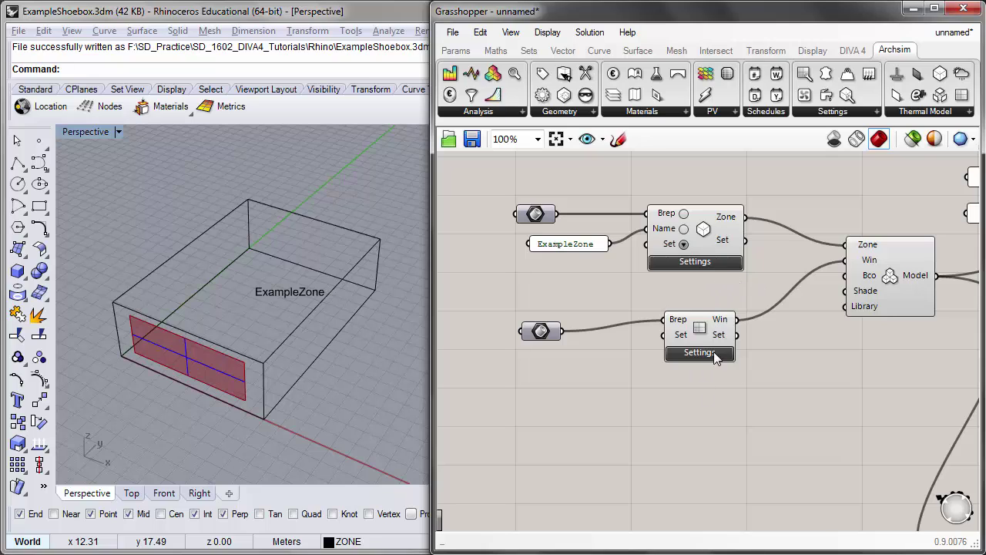
click(707, 262)
drag(347, 107, 621, 40)
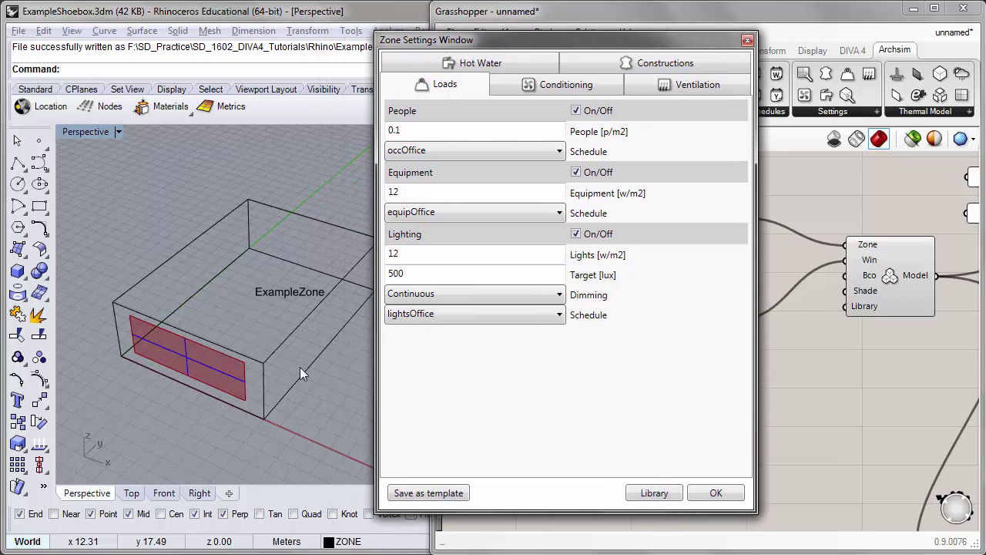
click(588, 89)
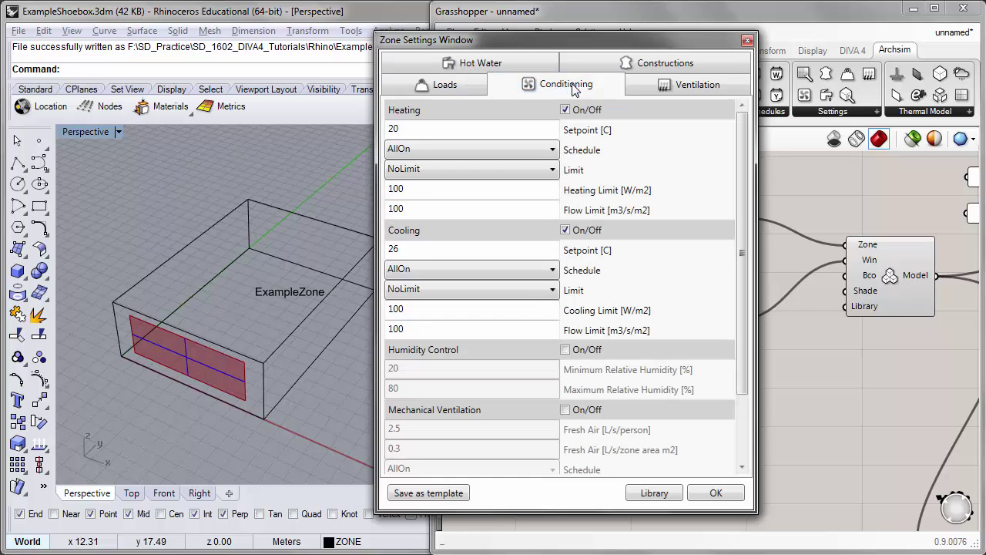
click(565, 110)
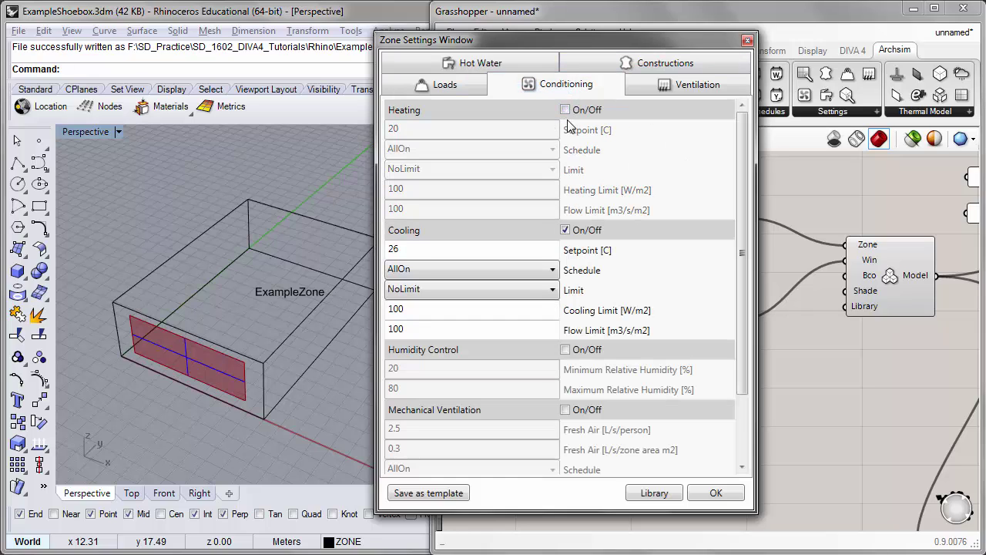
click(566, 230)
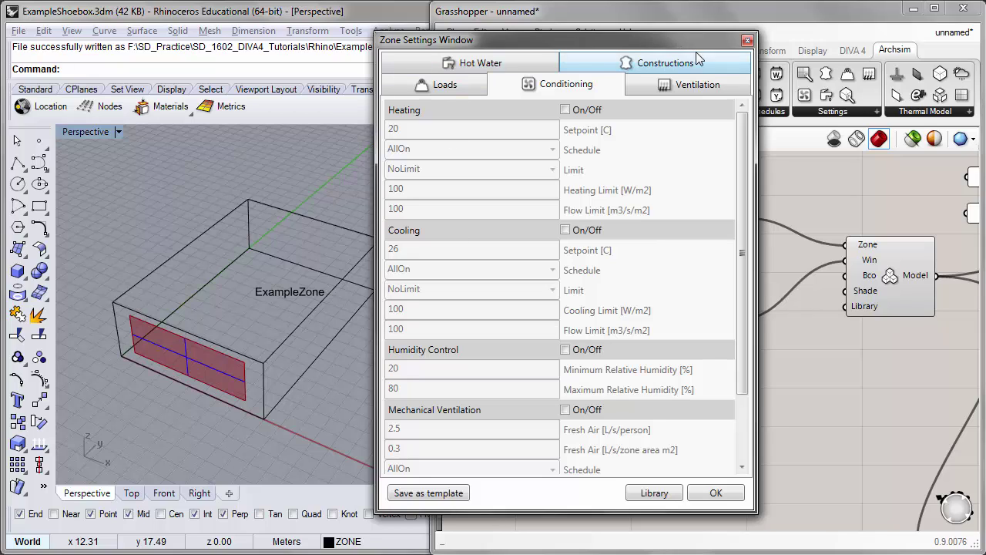
click(717, 494)
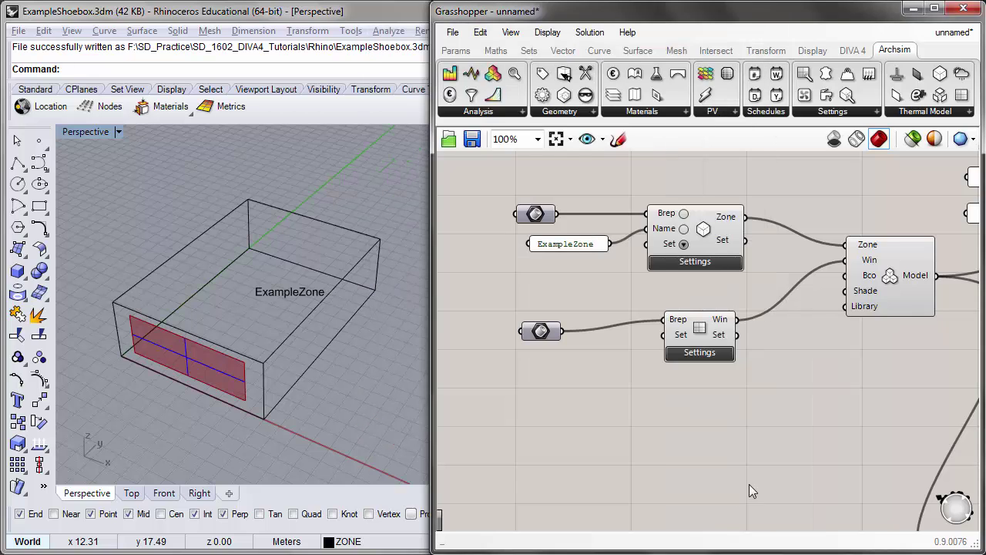
- Review the window component's settings, including its type, glazing construction and ventilation options
scroll(739, 474, up, 1)
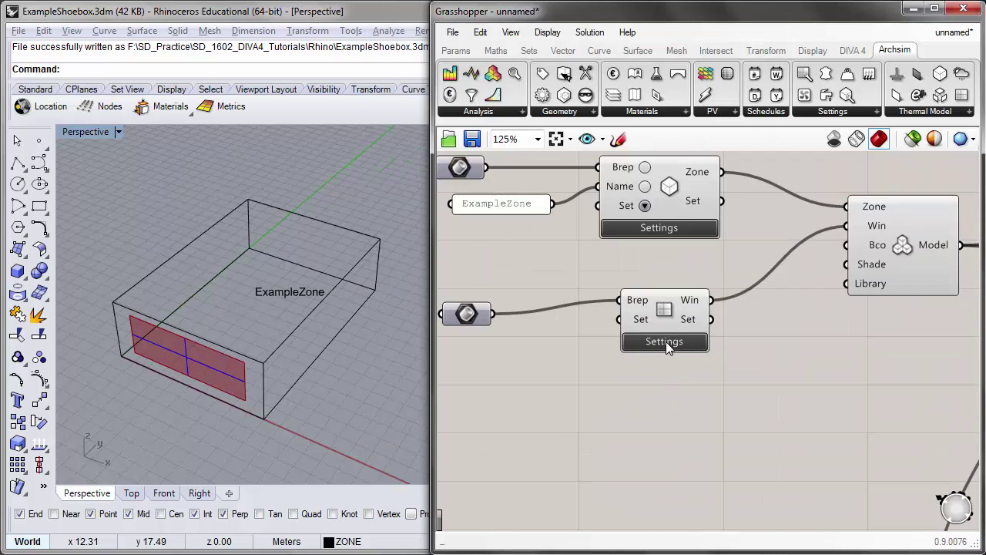
click(666, 341)
drag(378, 129, 613, 91)
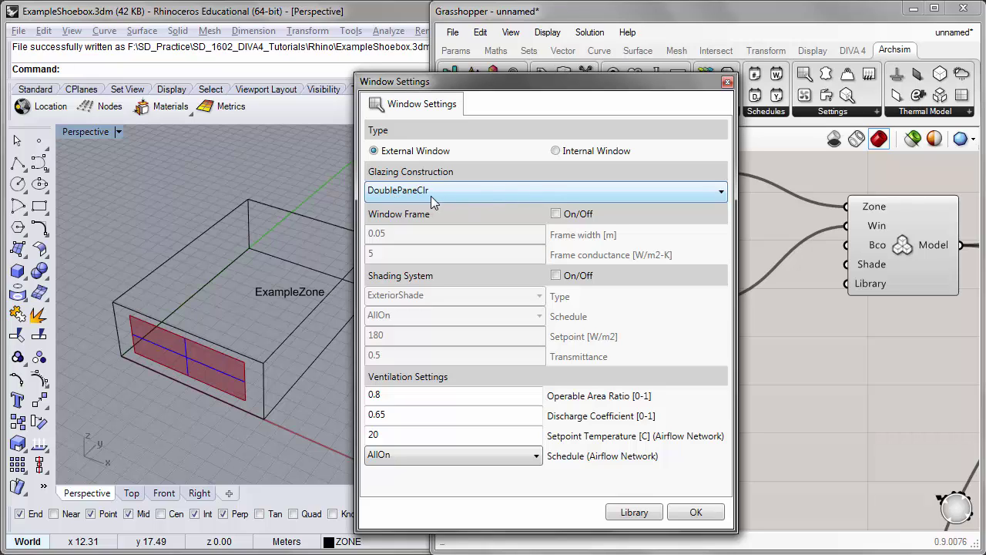
click(695, 512)
- Change the text of the panel feeding the simulation component's Name input to "Hourly"
scroll(607, 428, down, 3)
right_drag(608, 428, 593, 385)
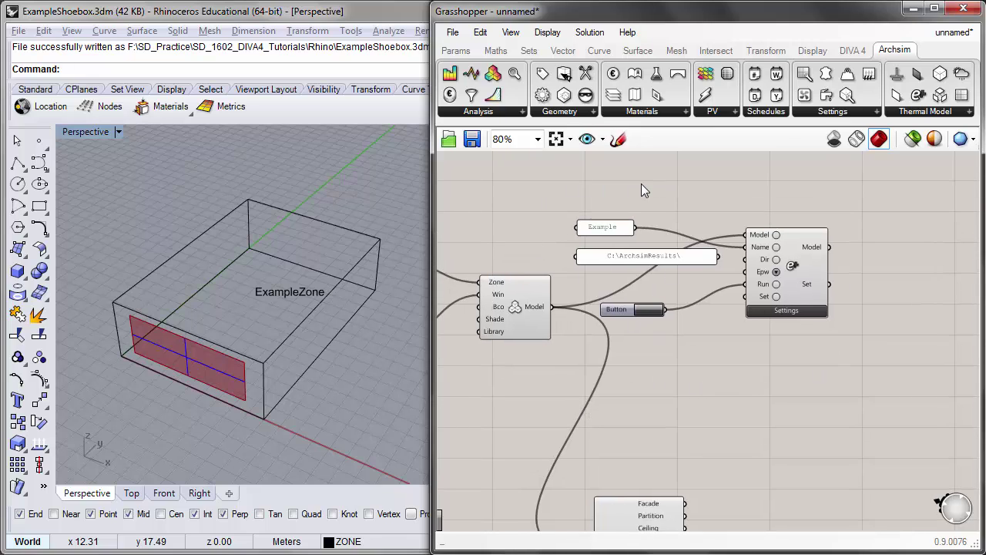
scroll(697, 293, up, 2)
right_drag(654, 270, 657, 319)
double_click(577, 240)
text(Hourly)
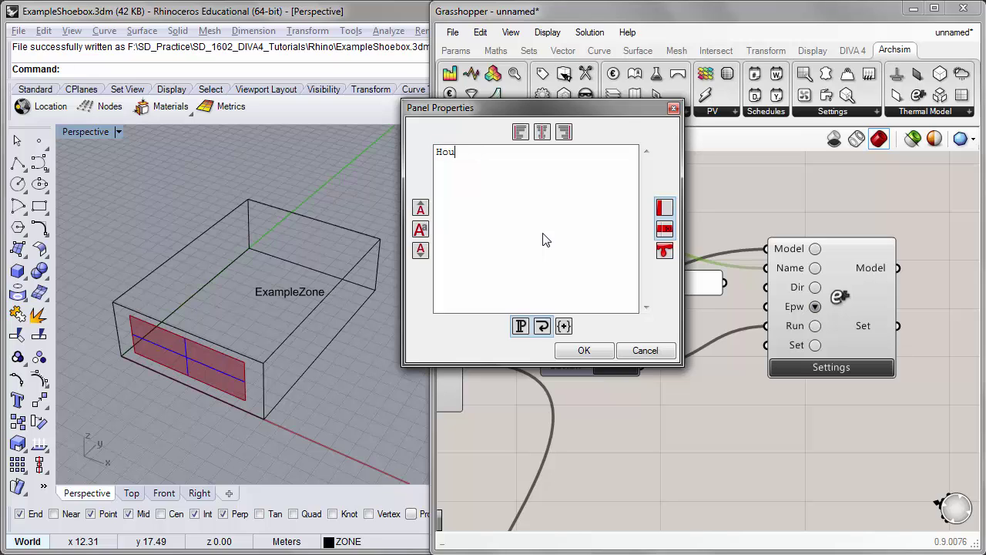
click(583, 349)
- Set the results path panel to C:\ArchsimResults\Hourly and connect it to the simulation component's Dir input
double_click(655, 284)
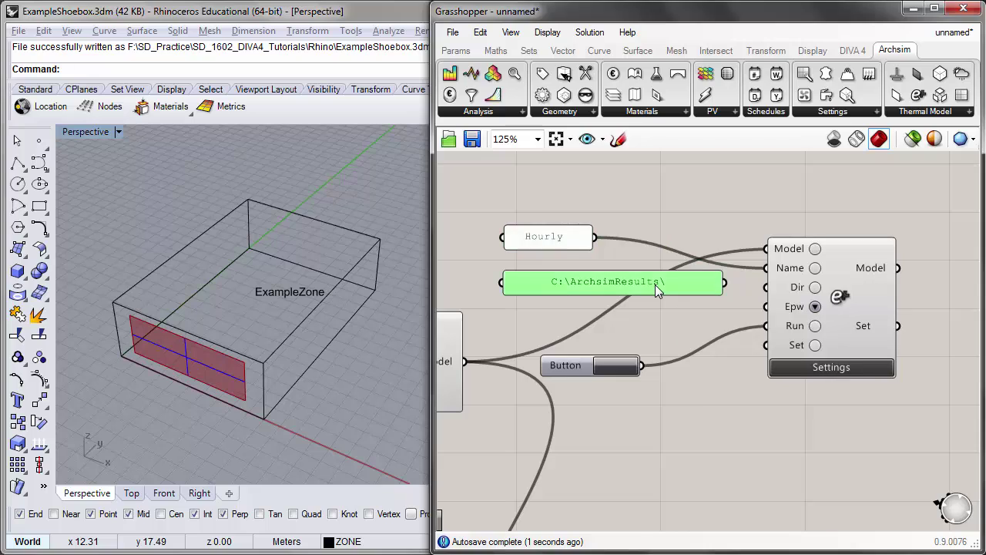
click(697, 237)
text(H)
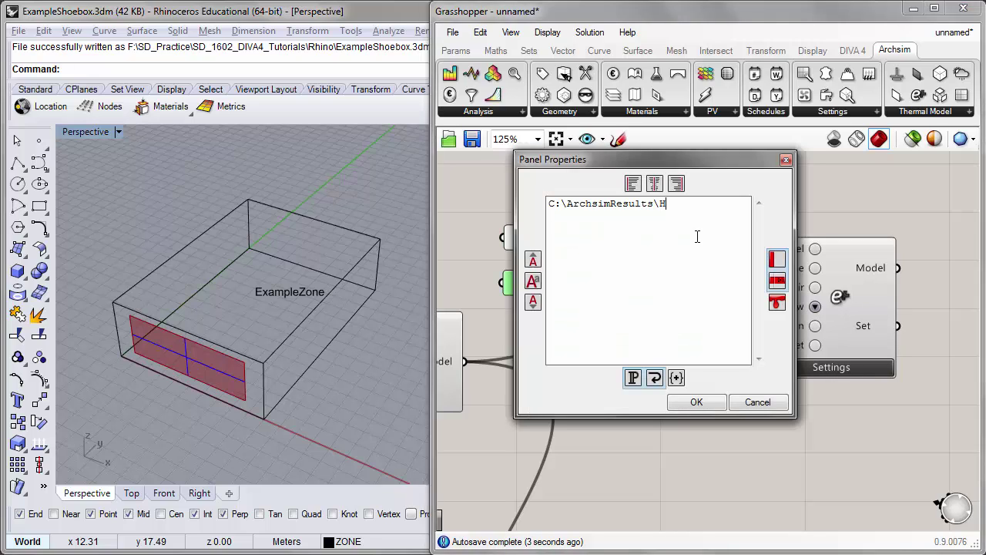
text(ourly)
click(695, 402)
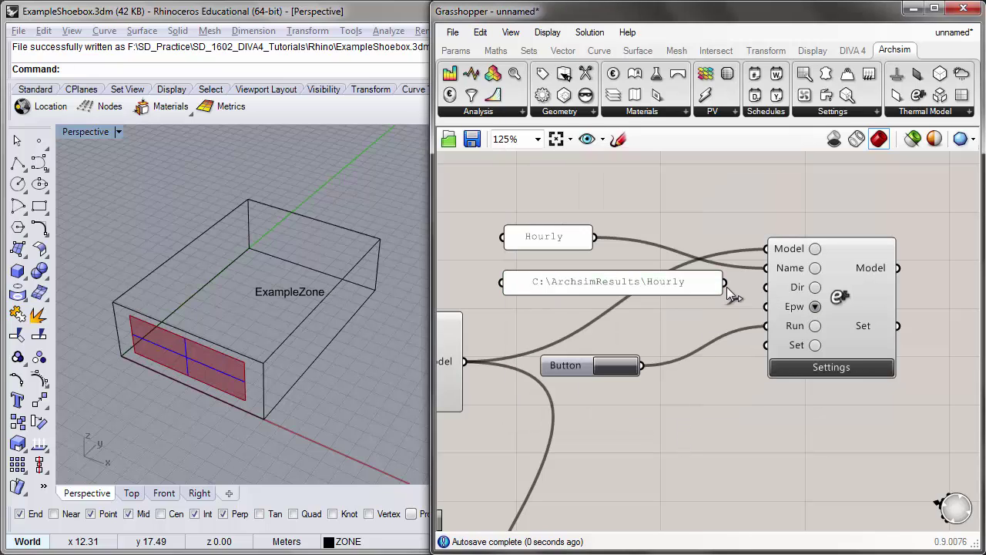
drag(736, 287, 765, 286)
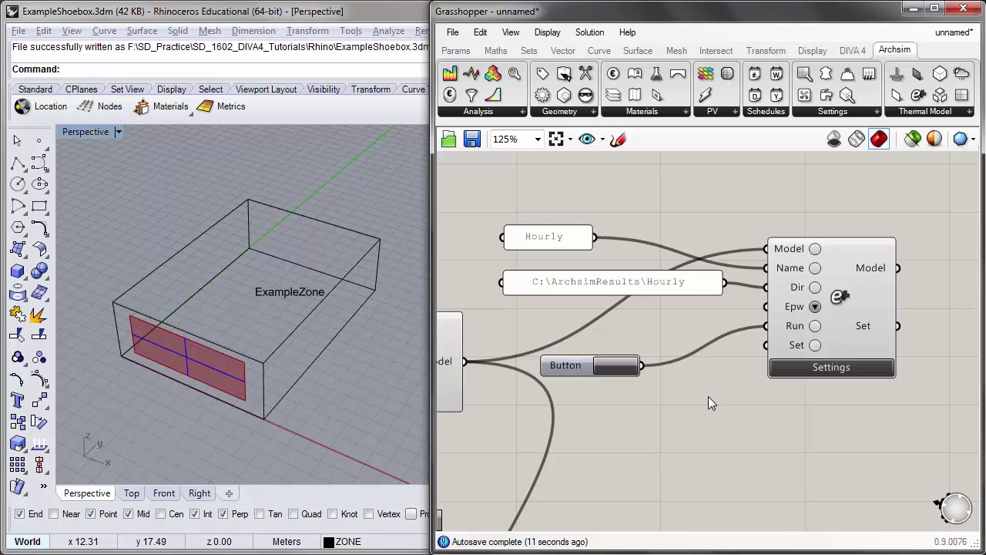
- In the EnergyPlus settings, set the run period to Aug 1 through Aug 7 and the resolution to Hourly
right_drag(755, 430, 737, 382)
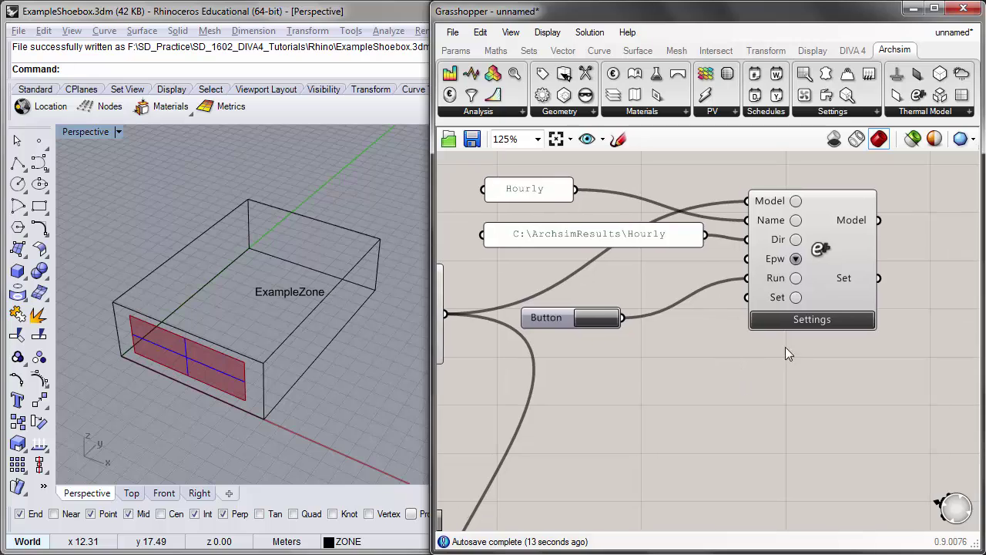
click(826, 324)
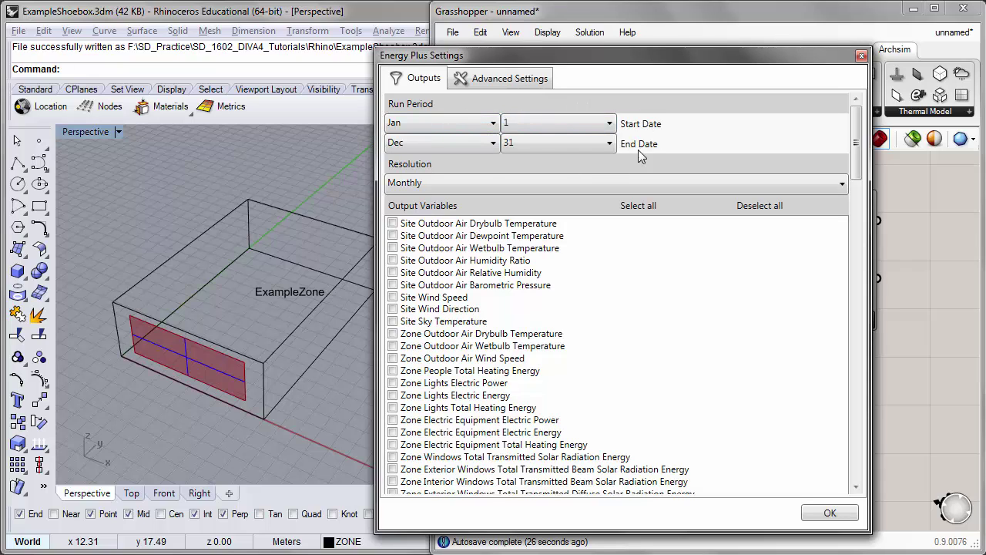
click(490, 126)
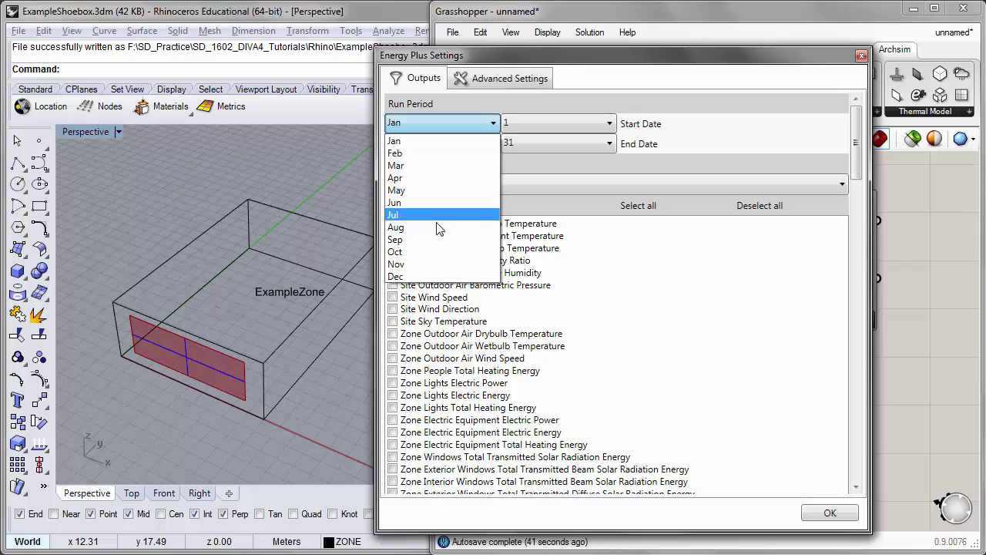
click(408, 228)
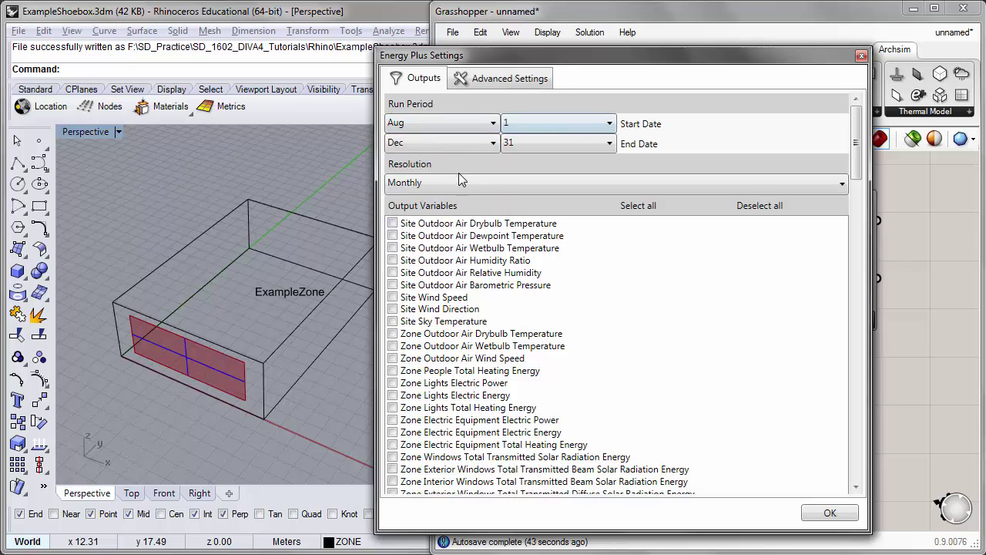
click(479, 144)
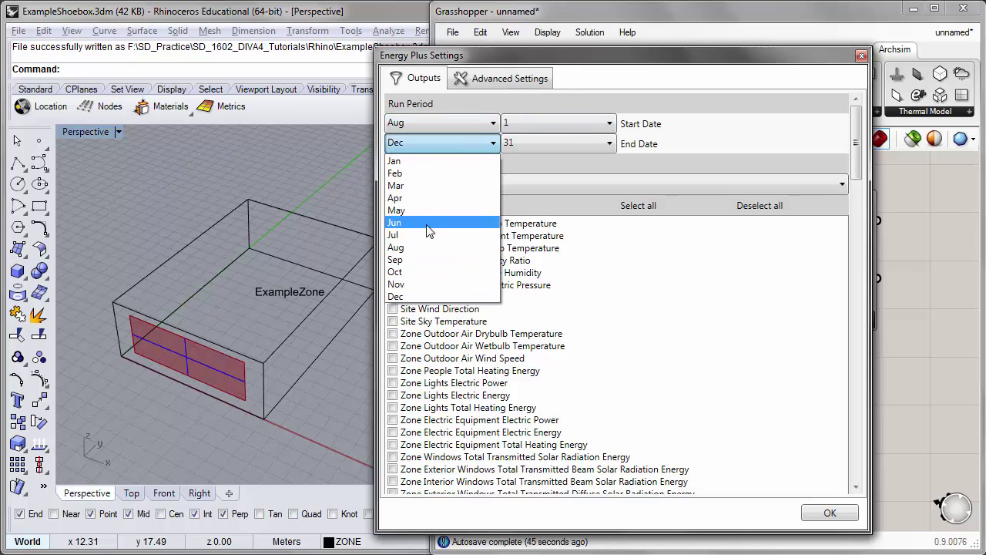
click(422, 248)
click(541, 144)
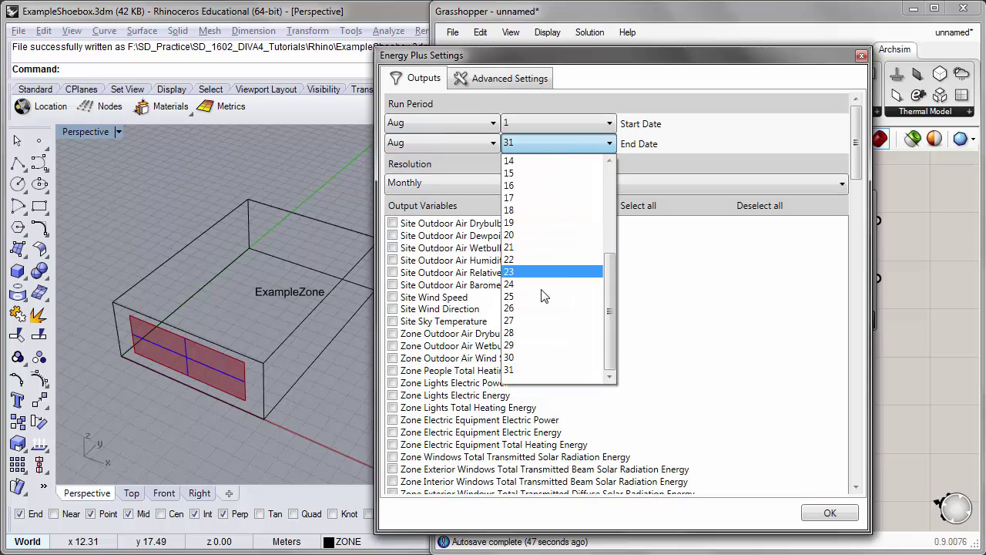
scroll(540, 194, up, 3)
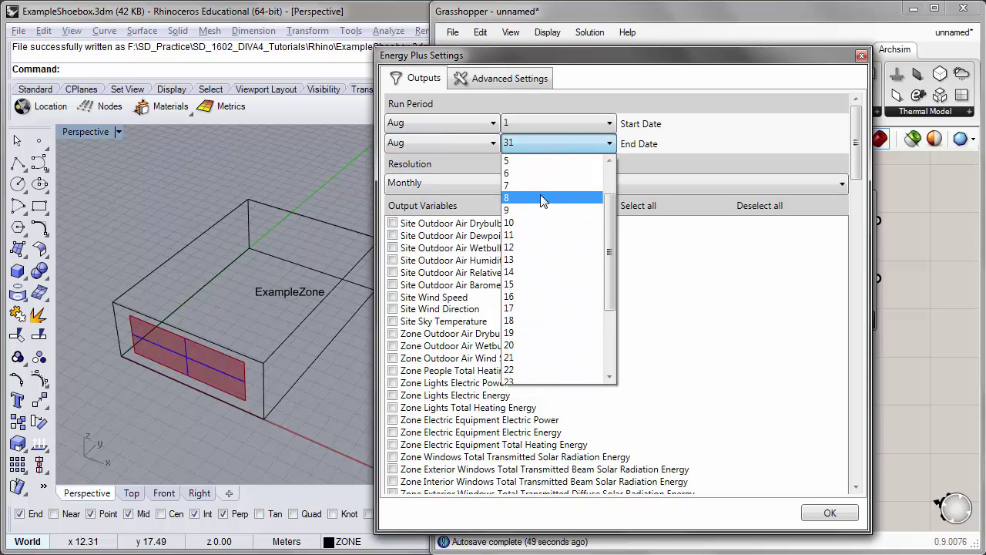
click(542, 185)
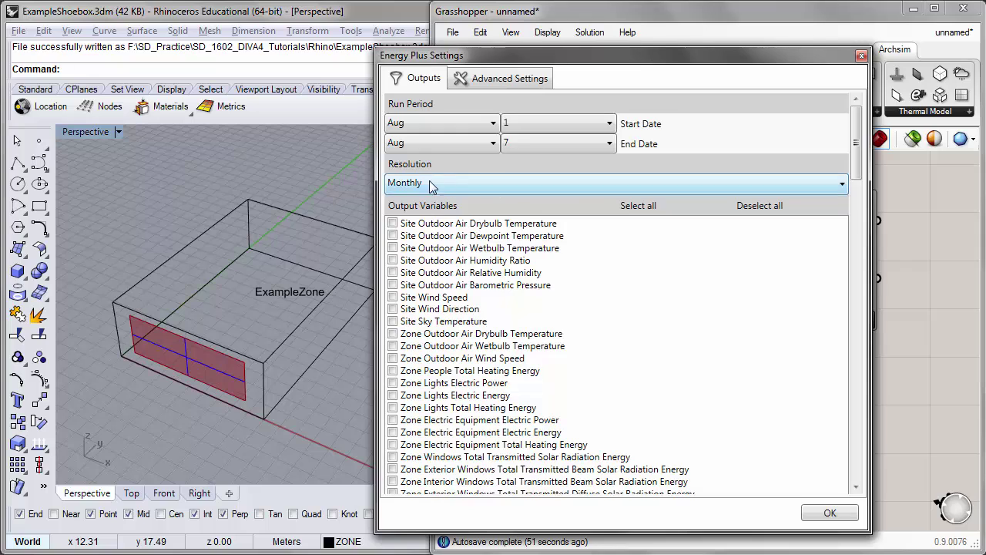
click(493, 183)
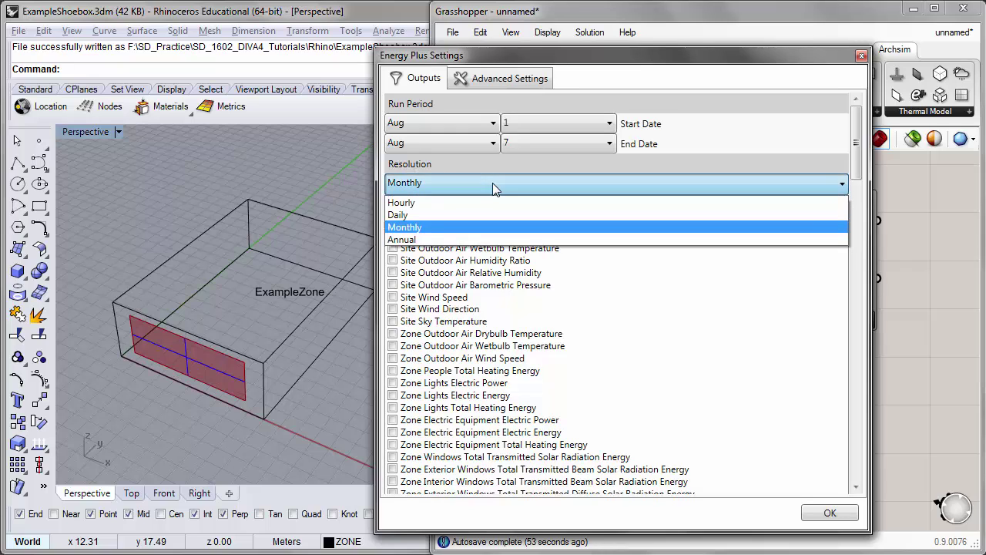
click(435, 204)
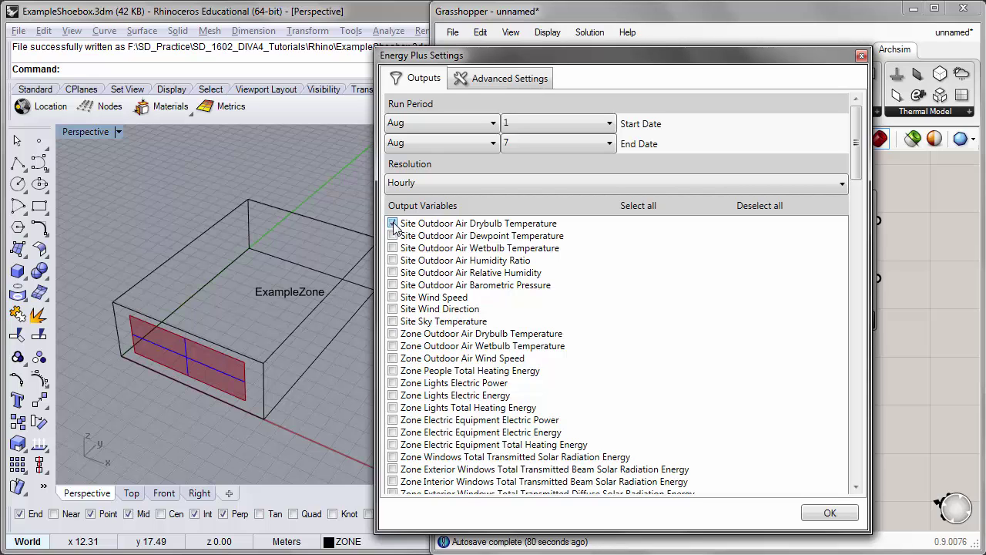
- Enable the Site Outdoor Air Drybulb Temperature and Zone Operative Temperature output variables and accept the EnergyPlus settings
drag(856, 143, 854, 235)
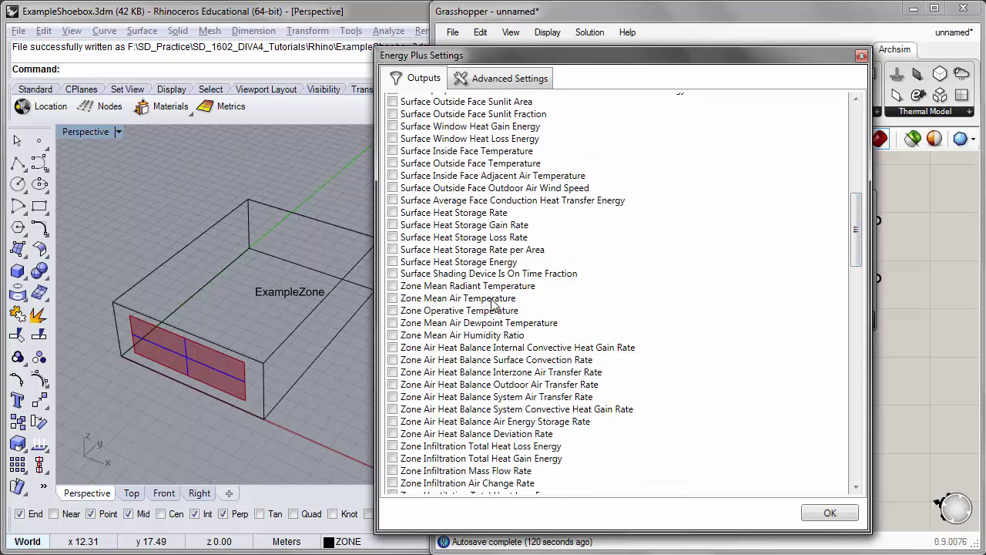
click(392, 311)
drag(857, 236, 857, 116)
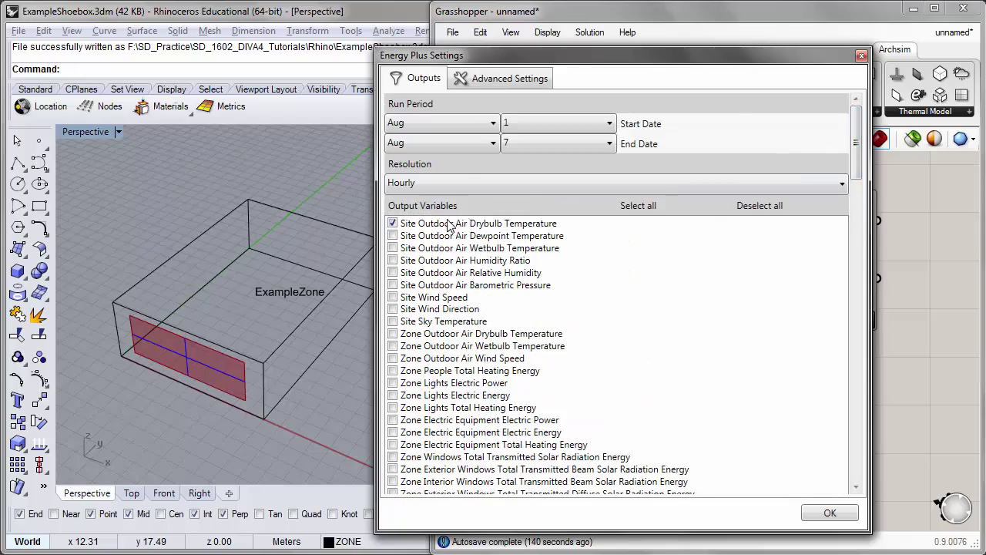
mouse_move(857, 125)
mouse_down()
mouse_move(857, 262)
mouse_move(852, 113)
mouse_up()
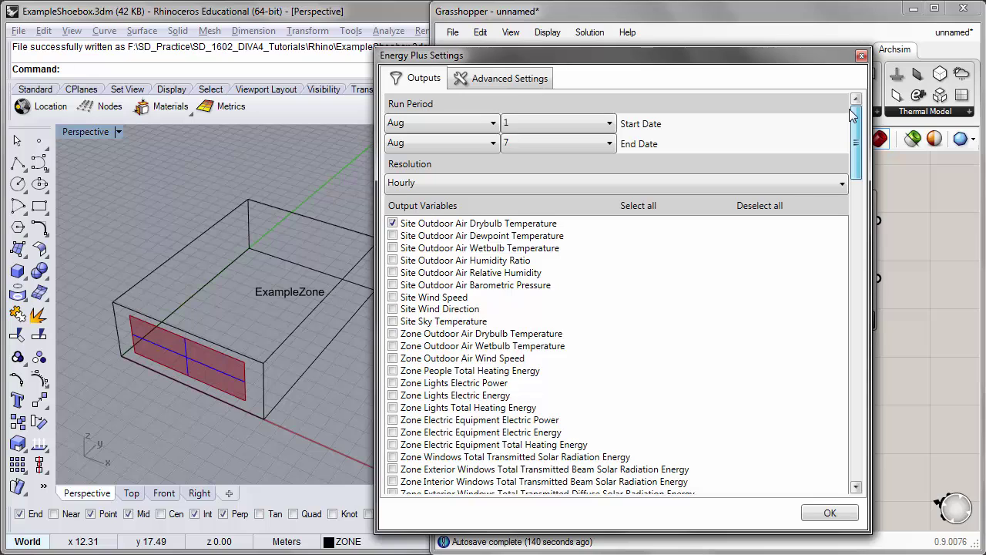
click(830, 514)
- Run the EnergyPlus simulation with the button wired to the Run input
right_drag(666, 414, 677, 359)
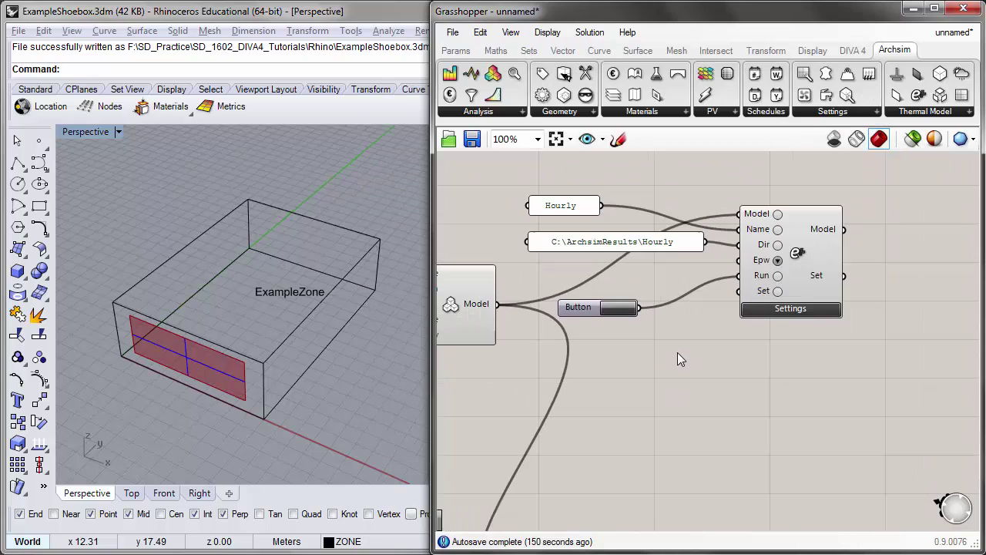
right_drag(777, 367, 740, 363)
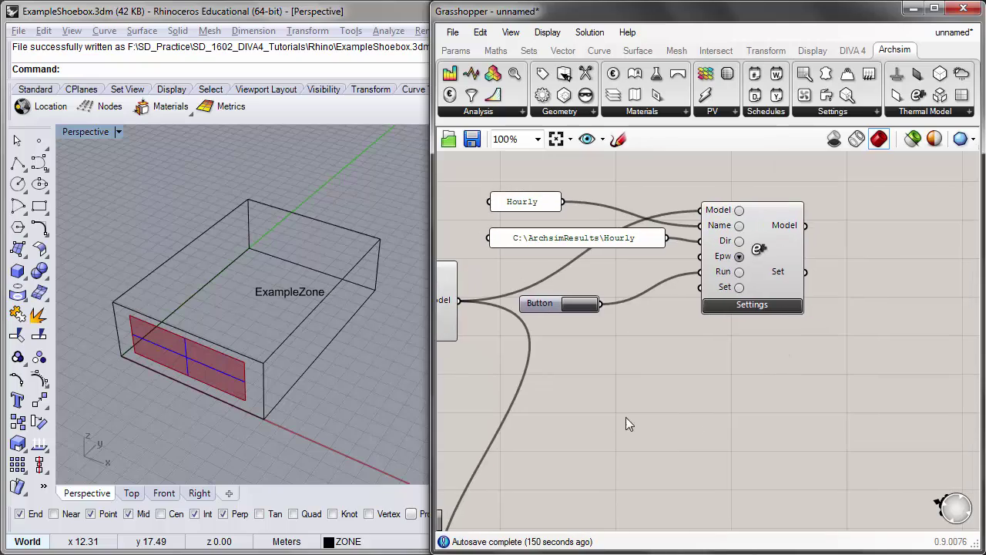
click(583, 304)
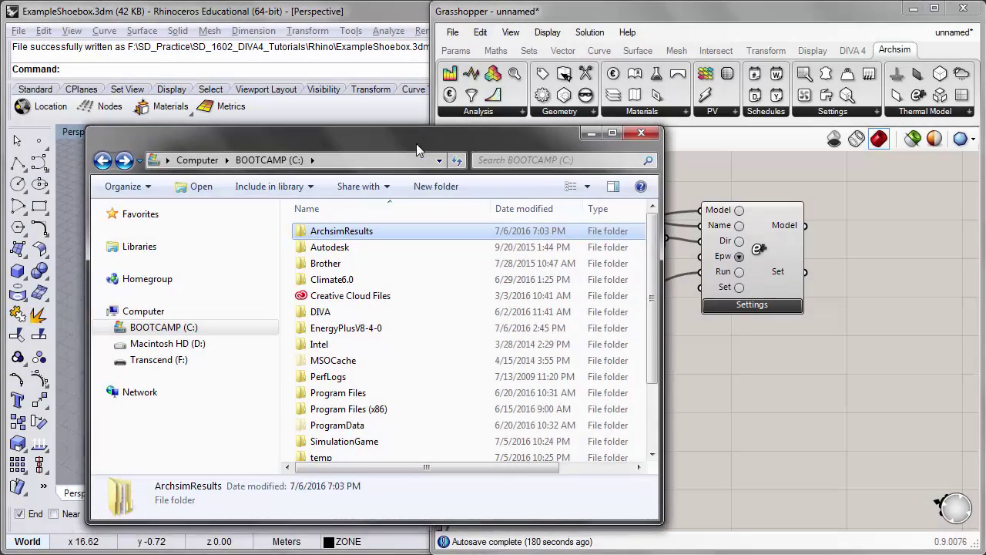
- Open Hourly.csv from the C:\ArchsimResults\Hourly folder in Excel
double_click(370, 234)
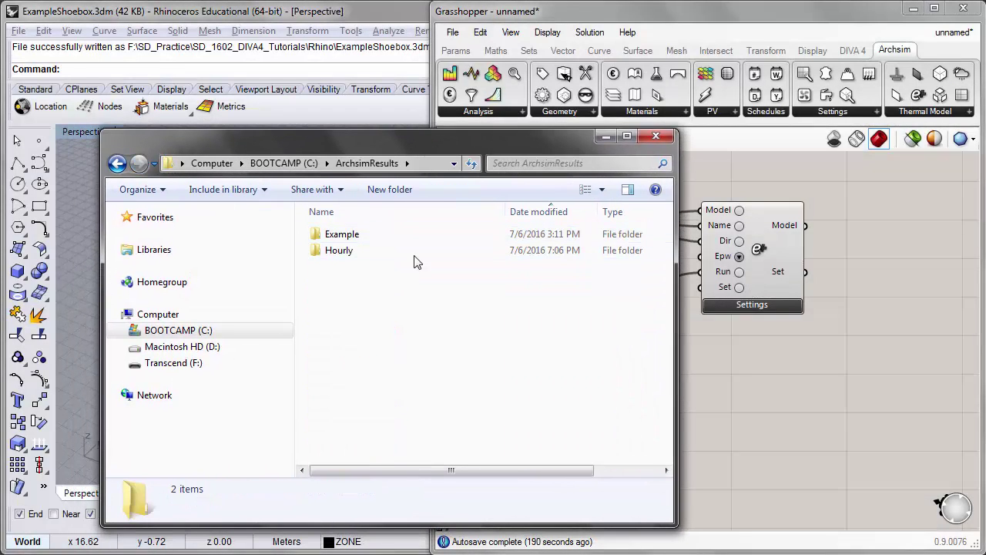
double_click(370, 256)
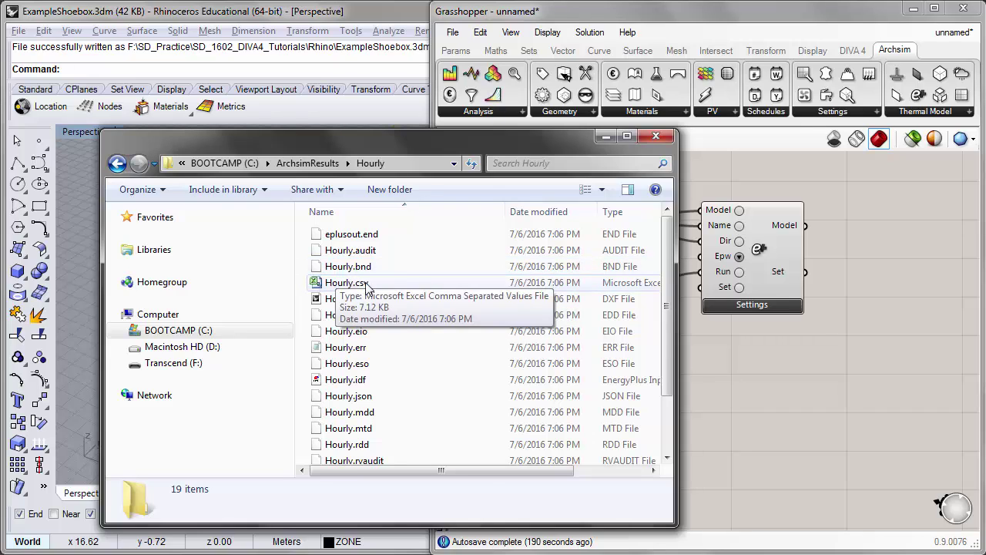
click(367, 286)
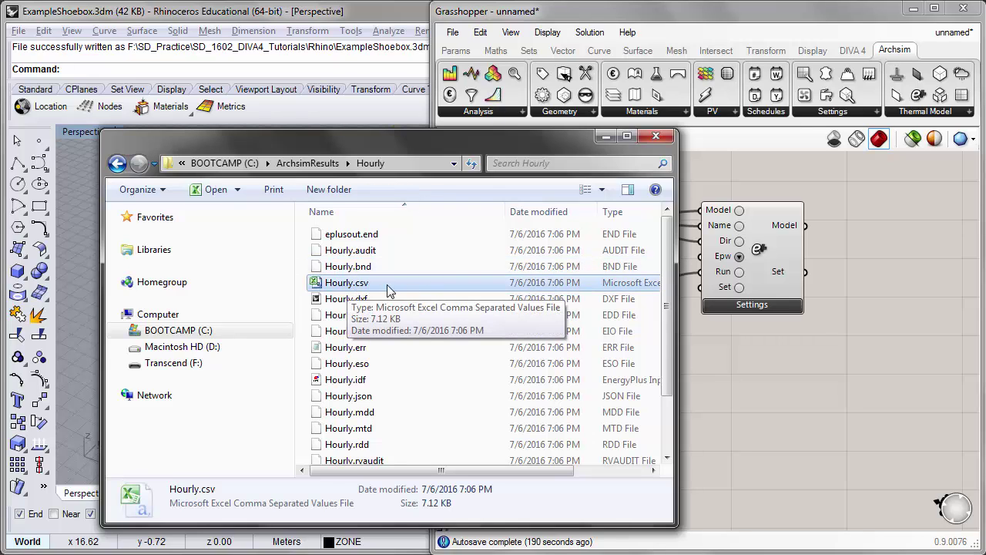
double_click(352, 283)
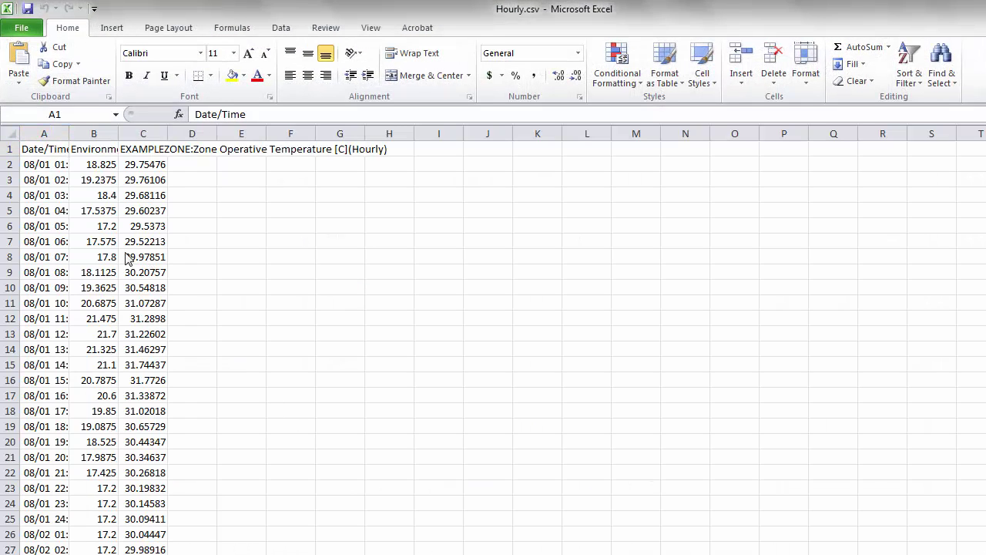
click(45, 149)
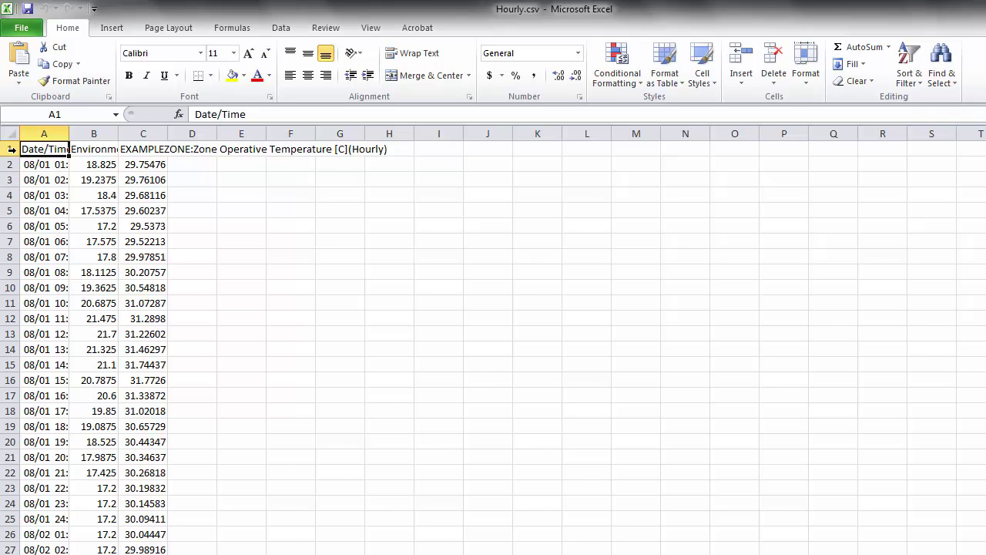
- Wrap the text of header row 1 and widen columns A to C to show the full date and time
click(11, 148)
click(414, 53)
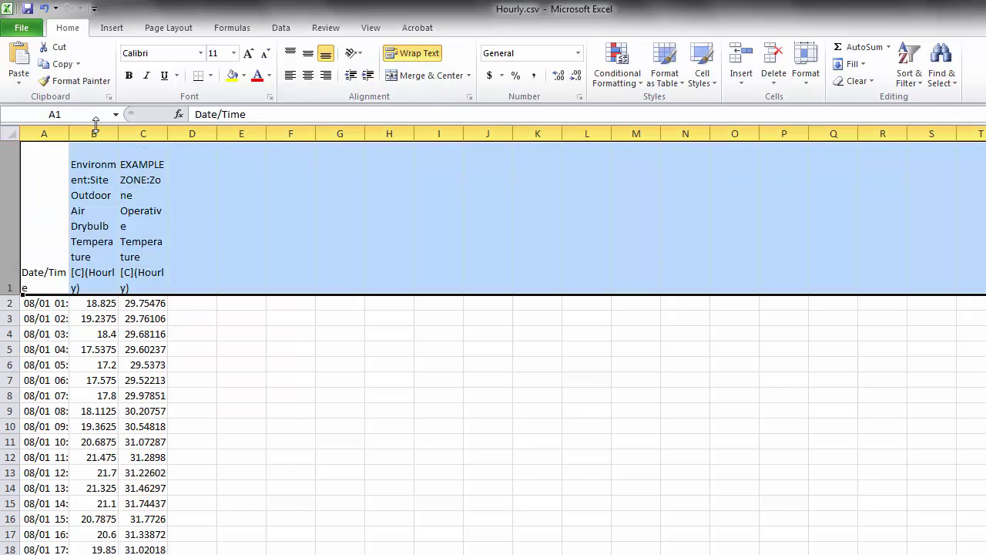
drag(44, 134, 160, 135)
click(159, 224)
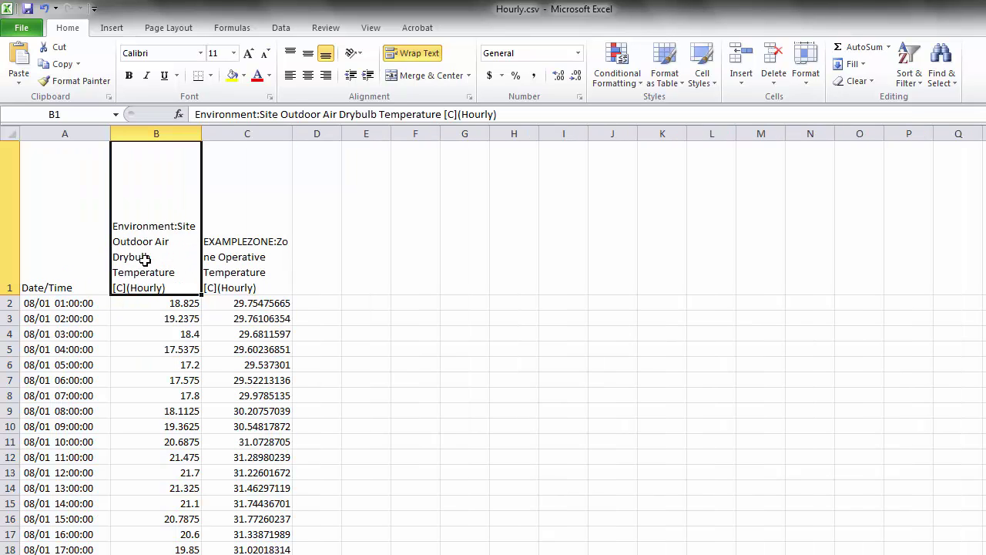
- Widen column C further and reduce the height of header row 1 to fit its wrapped text
drag(292, 134, 319, 134)
click(207, 241)
drag(15, 294, 14, 230)
click(185, 183)
click(29, 179)
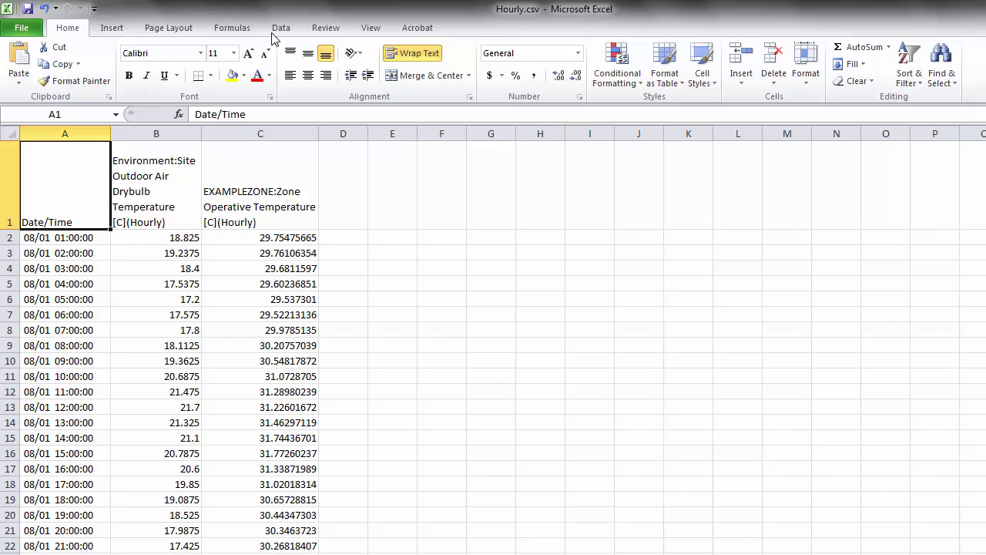
- Insert a 2-D line chart of the hourly outdoor drybulb and zone operative temperatures and enlarge it
click(111, 28)
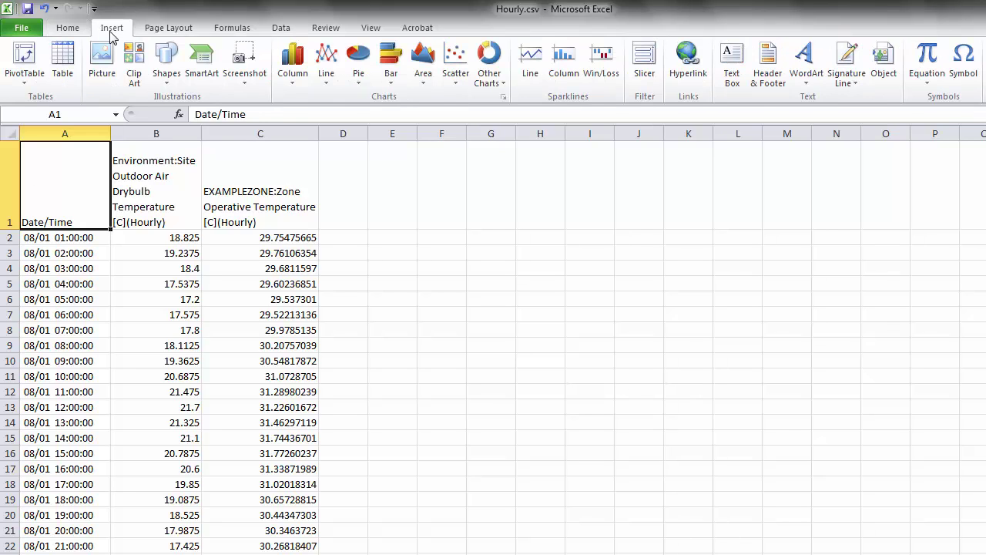
click(326, 73)
click(334, 131)
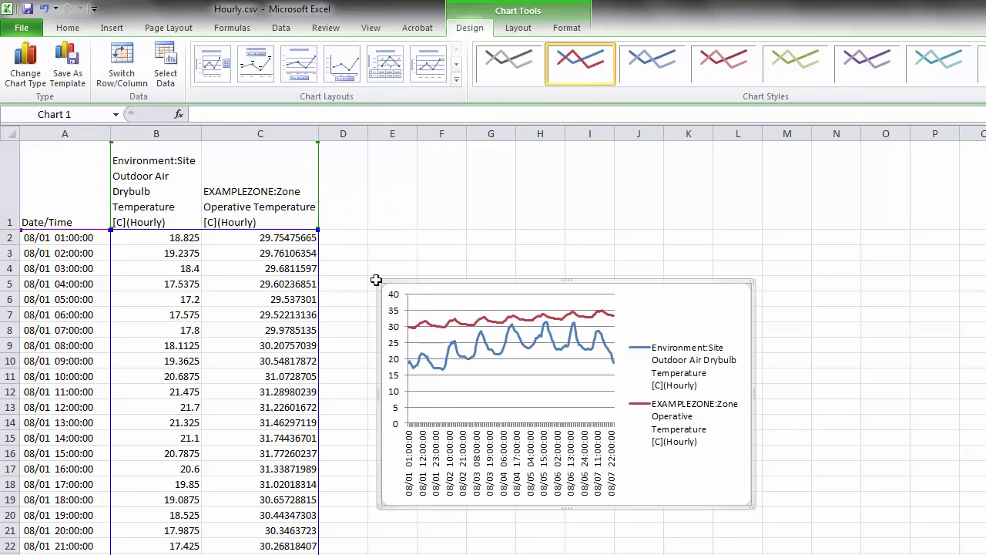
drag(377, 282, 274, 197)
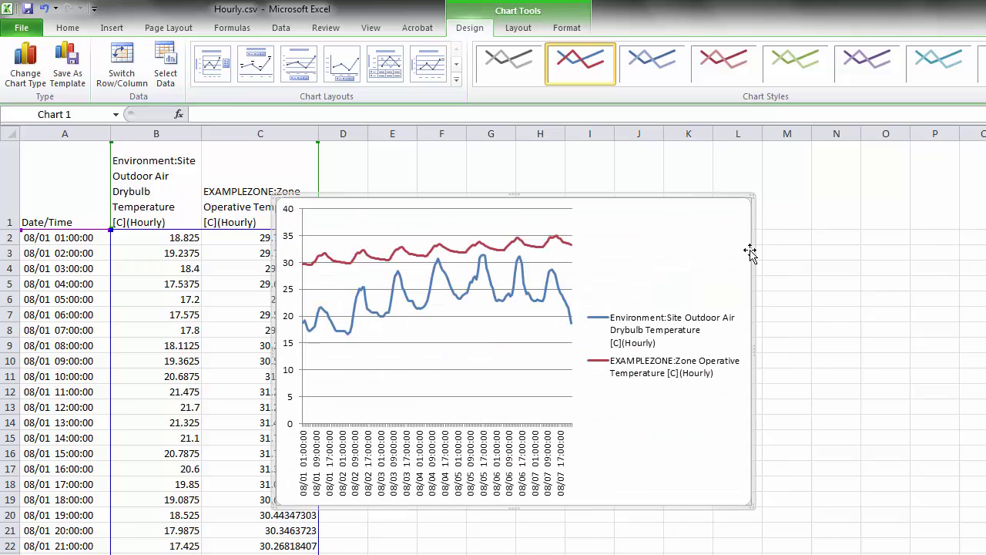
drag(779, 505, 901, 504)
- Examine the outdoor drybulb and zone operative temperature curves in the line chart
click(619, 279)
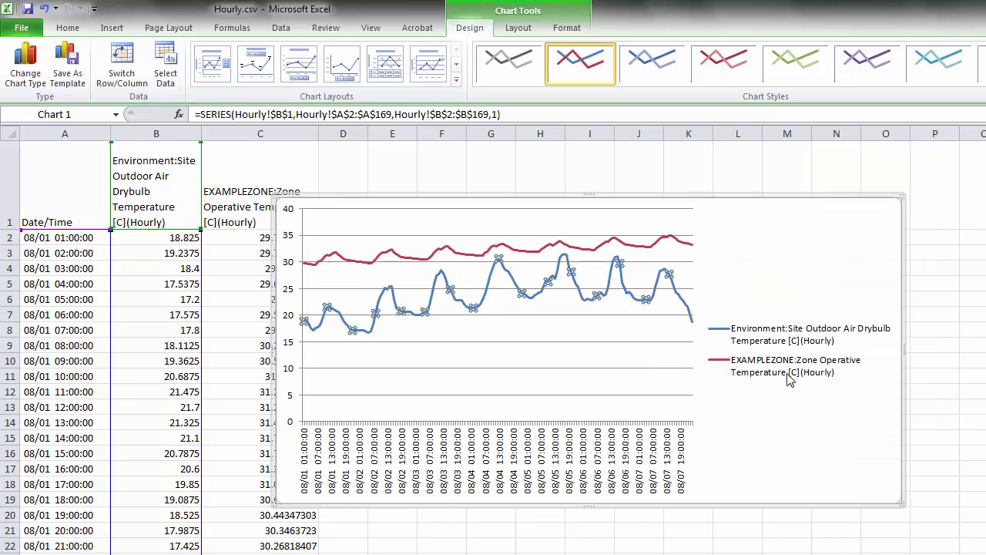
click(562, 245)
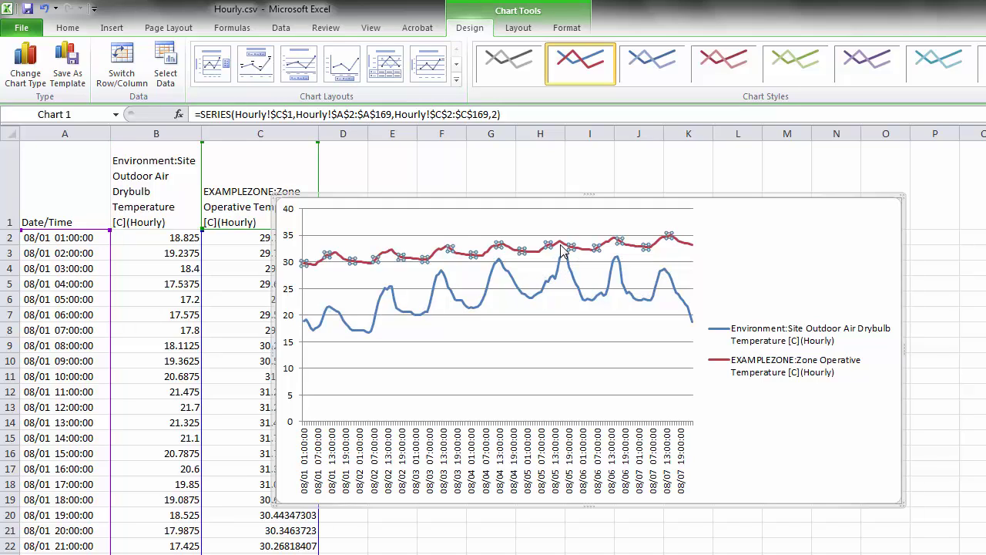
click(823, 273)
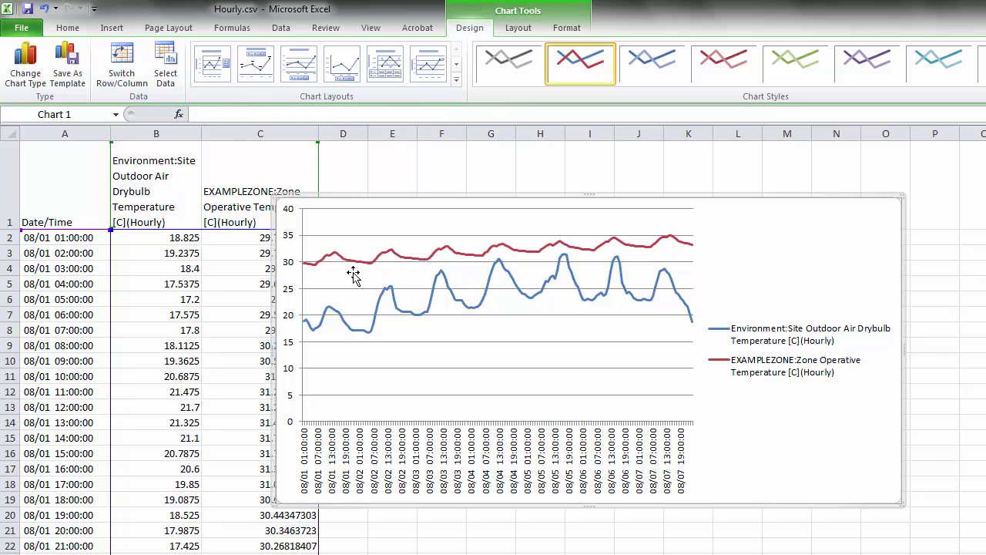
mouse_move(307, 271)
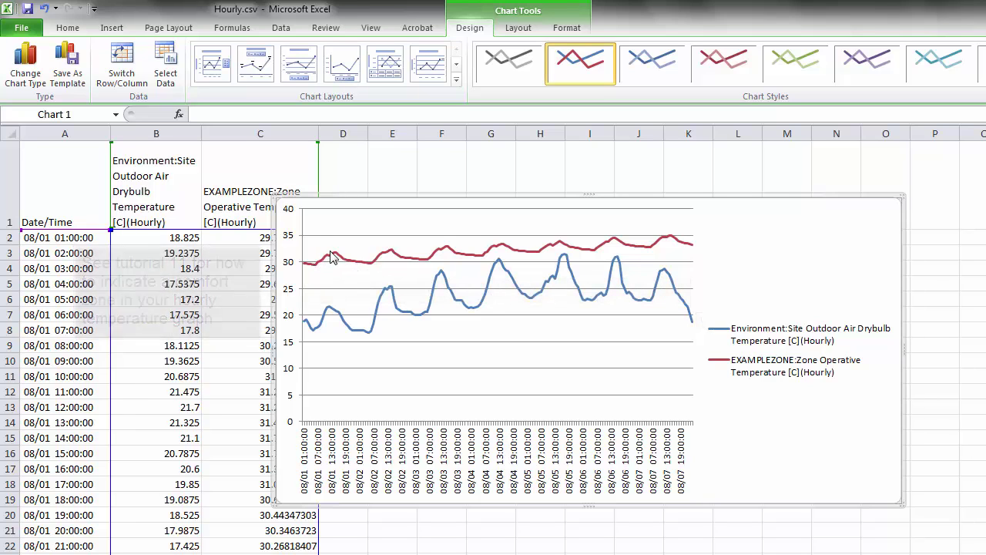
mouse_move(339, 256)
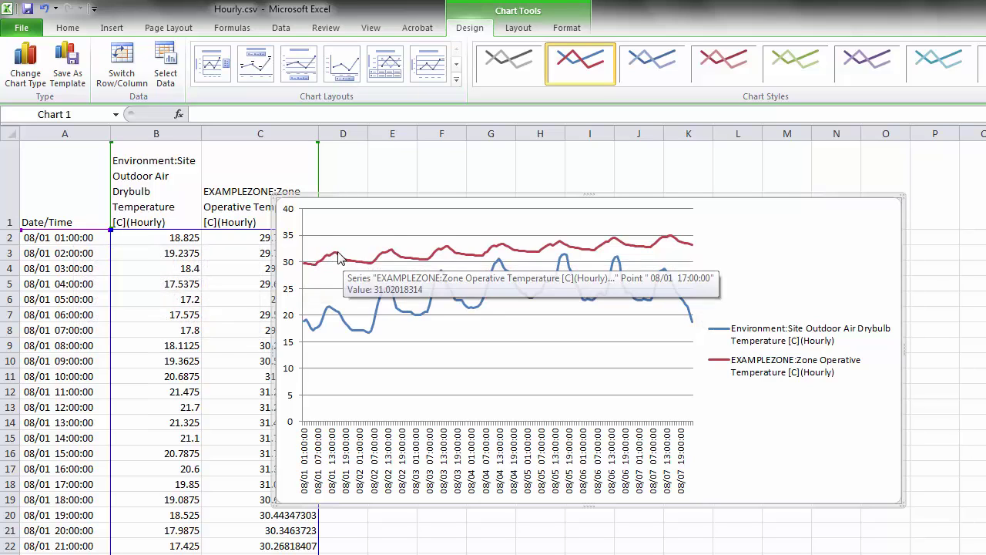
click(348, 262)
click(387, 299)
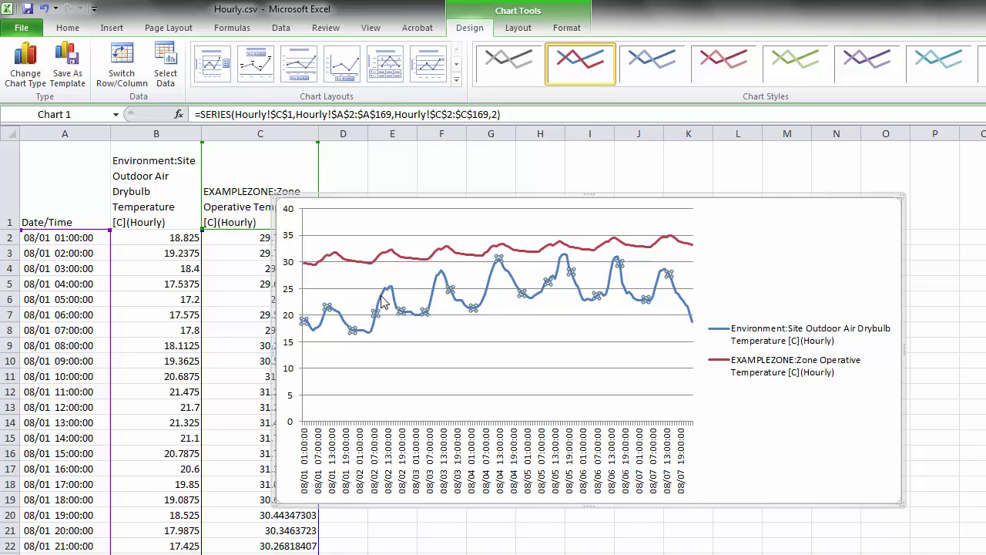
click(357, 280)
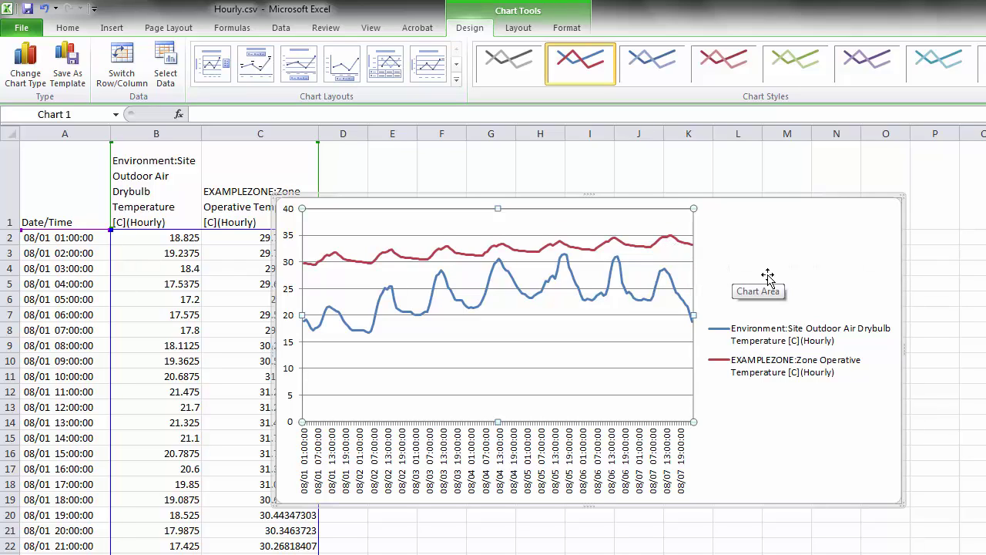
click(787, 254)
- Switch to Grasshopper and change the simulation name panel's text to Balance
drag(704, 203, 746, 203)
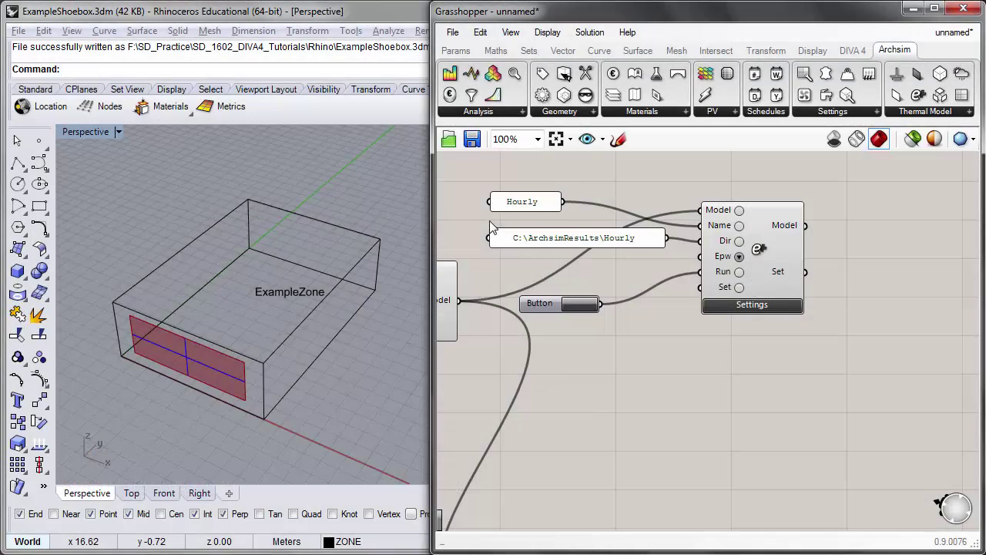
click(553, 223)
double_click(553, 223)
text(Balance)
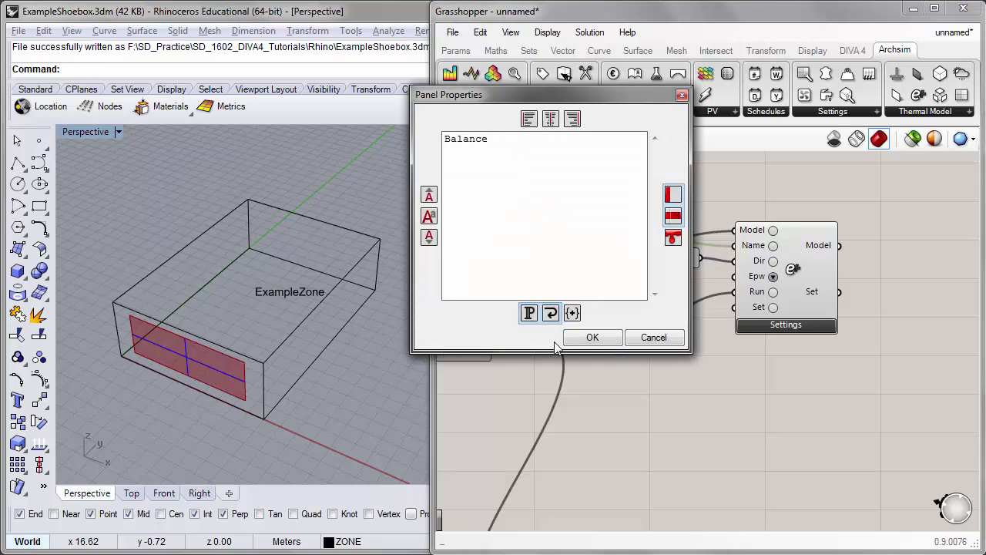
click(573, 339)
- Change the results directory panel's path to C:\ArchsimResults\Balance
double_click(634, 261)
click(655, 175)
double_click(655, 176)
drag(639, 175, 686, 176)
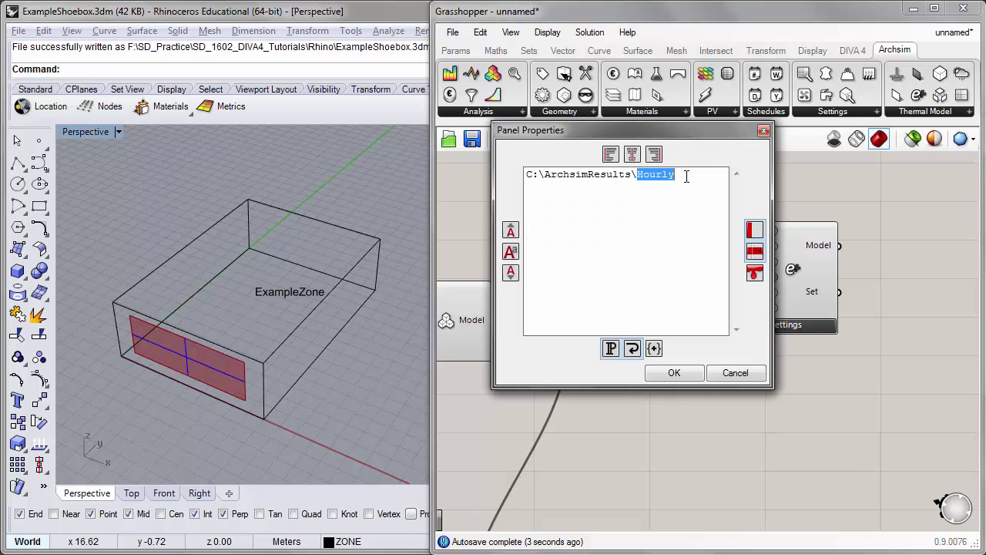
text(Balance)
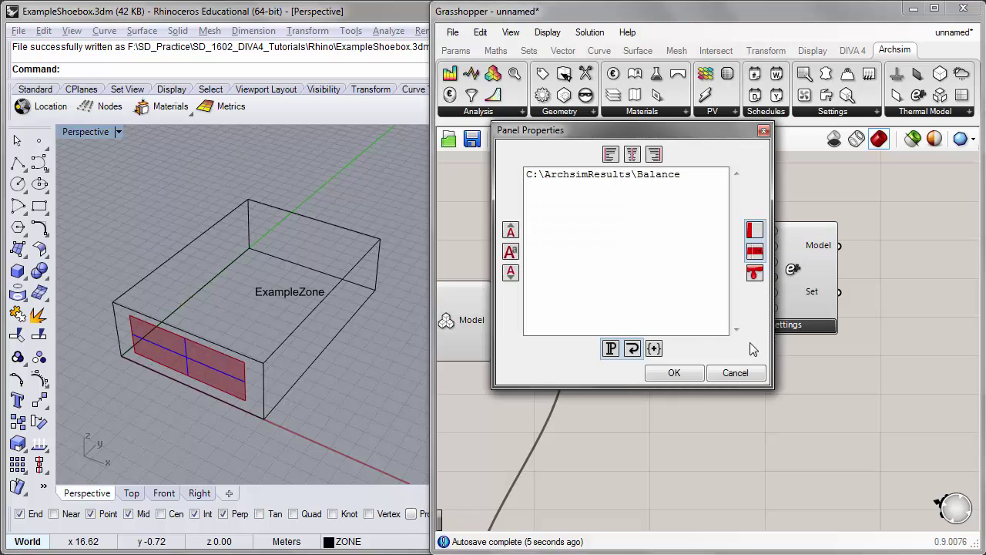
click(674, 373)
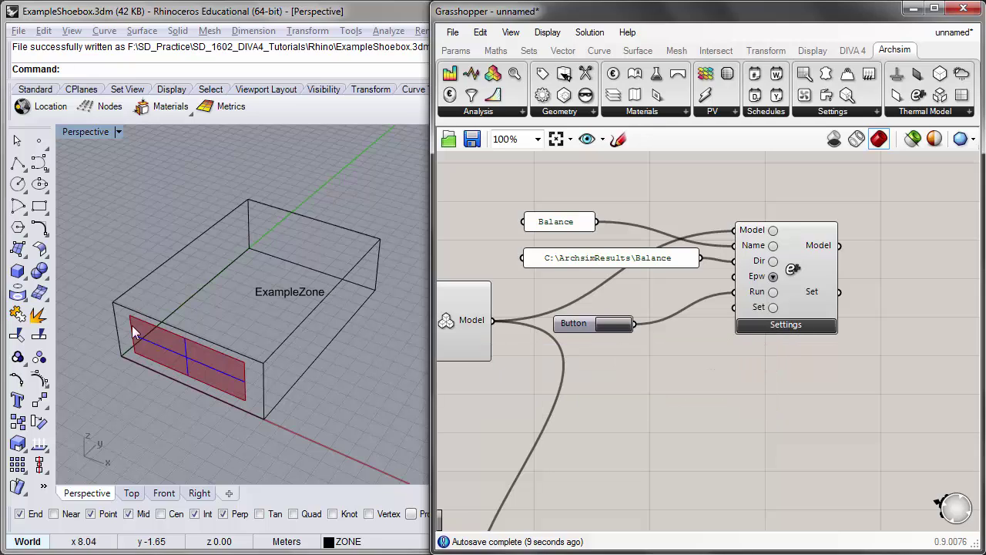
- Open the simulation component's EnergyPlus settings and set the run period's start date to Aug 7
click(801, 329)
drag(320, 50, 667, 49)
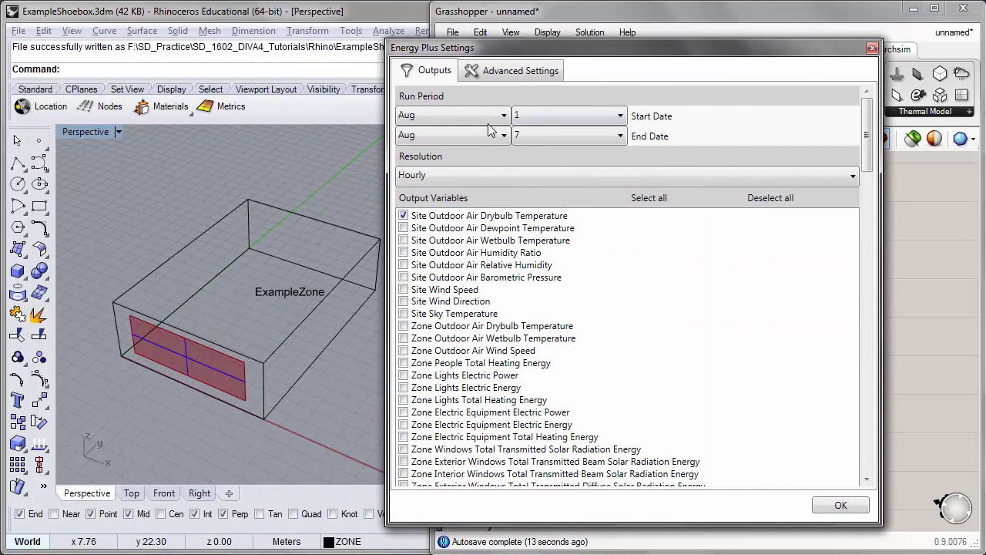
click(537, 133)
click(539, 143)
click(540, 114)
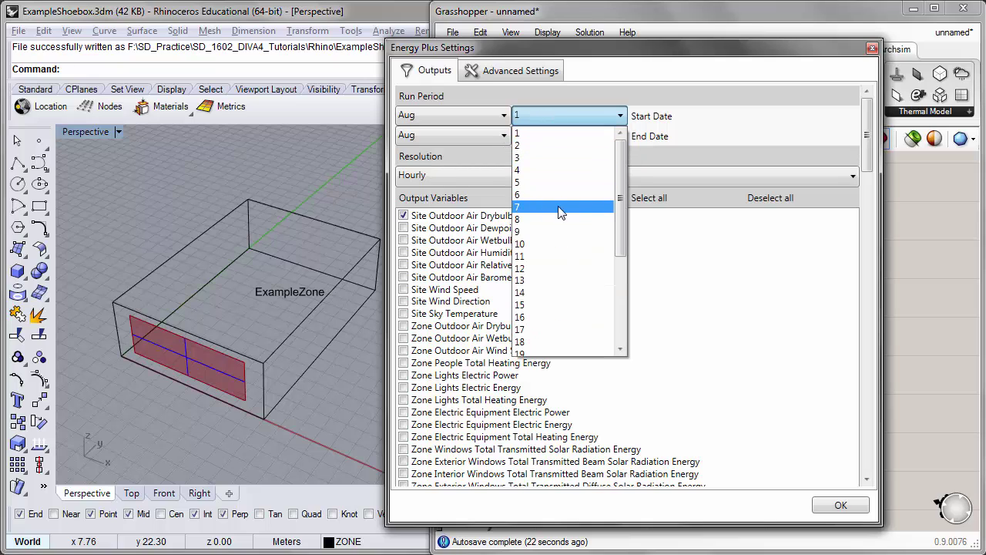
click(557, 209)
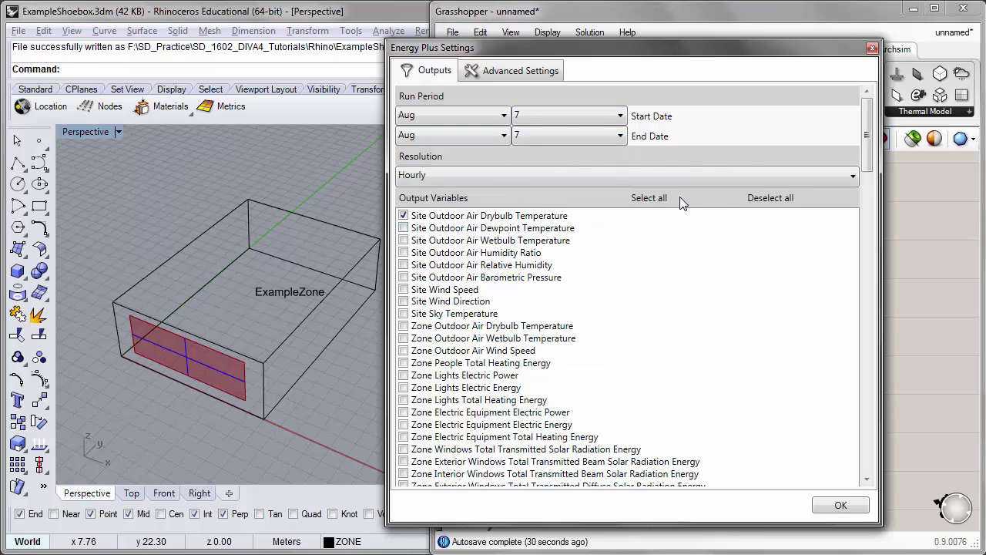
- Replace the selected output variables with Zone People Total Heating Energy, Lights Electric Energy, Electric Equipment Electric Energy and Windows Total Transmitted Solar Radiation Energy
click(769, 199)
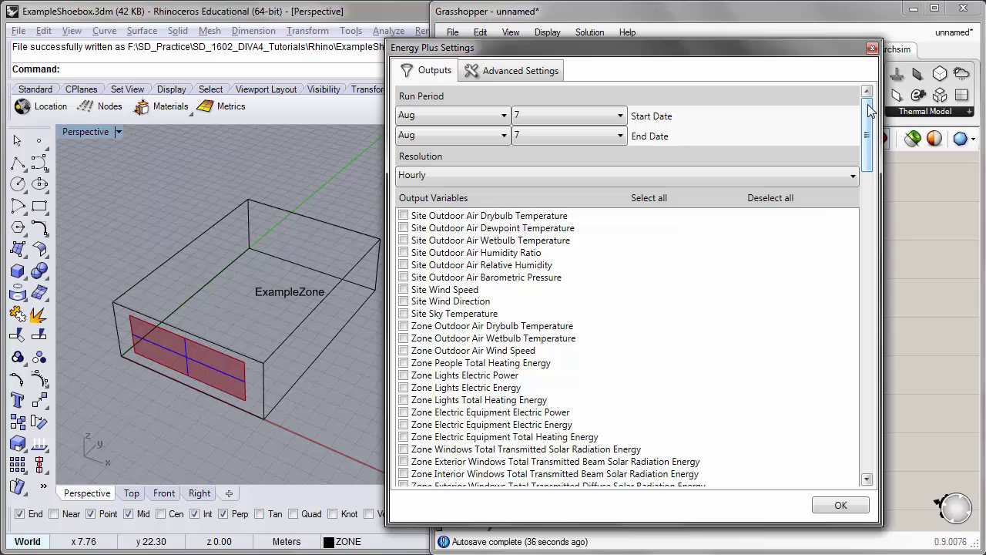
drag(646, 56, 616, 37)
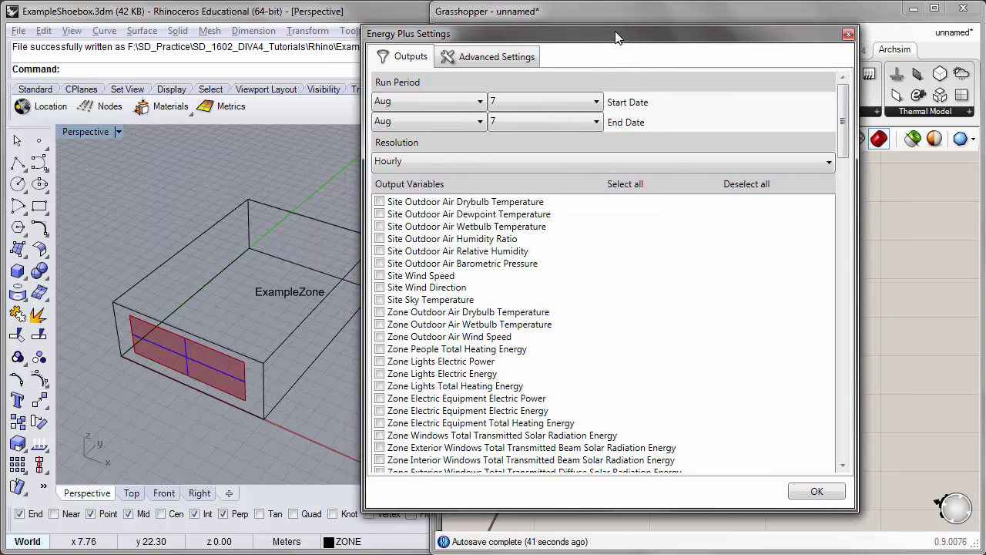
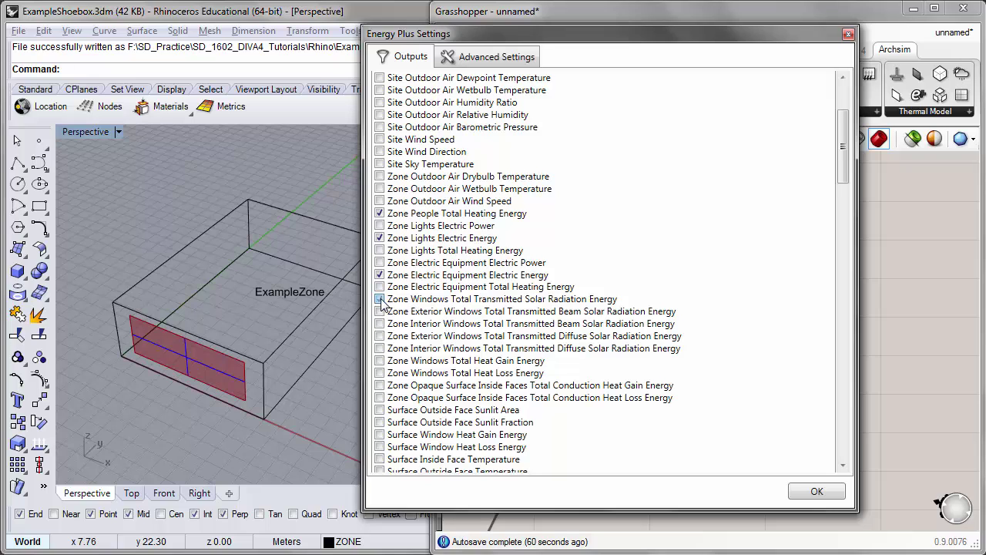
- Enable the Zone Opaque Surface Inside Faces Total Conduction Heat Gain Energy and Zone Infiltration Total Heat Gain Energy output variables
drag(839, 148, 832, 180)
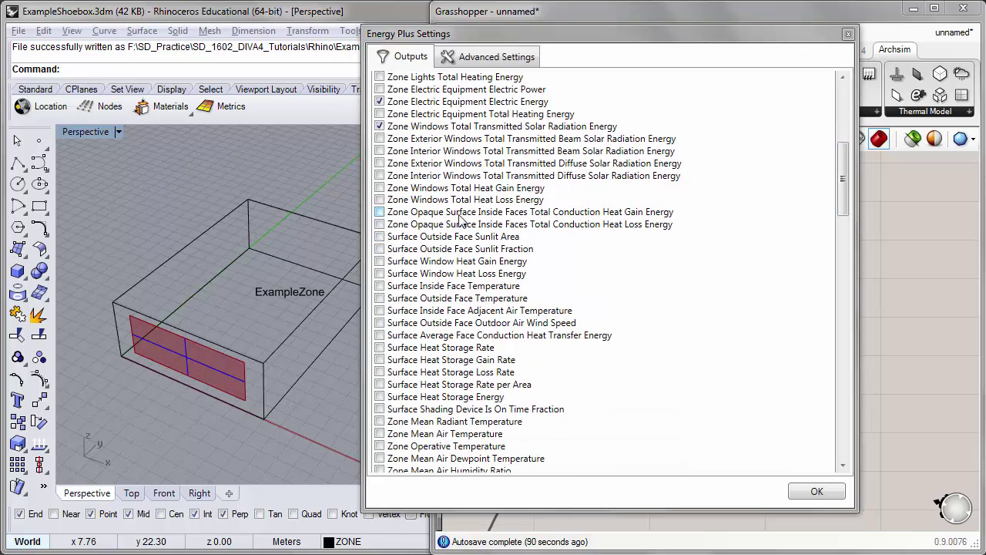
click(381, 217)
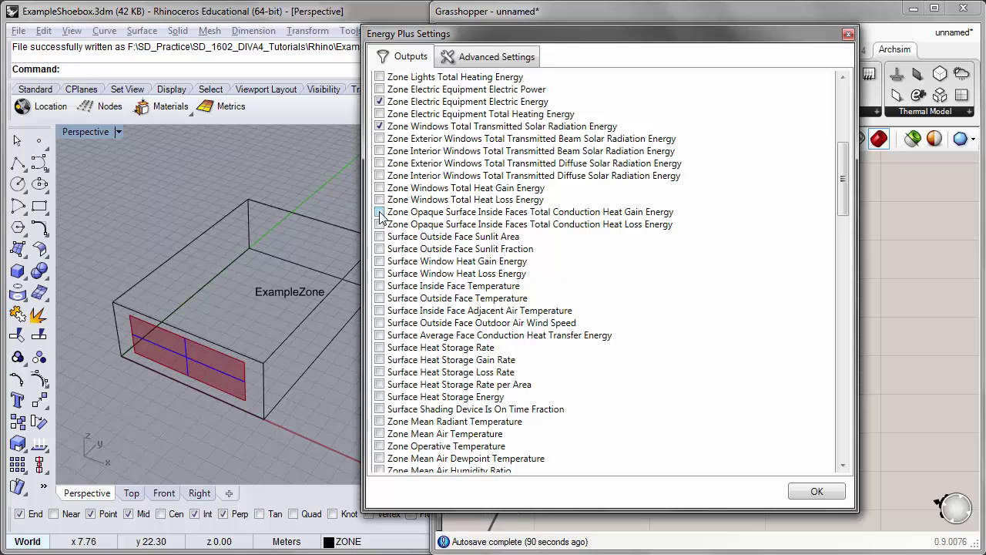
drag(844, 184, 847, 234)
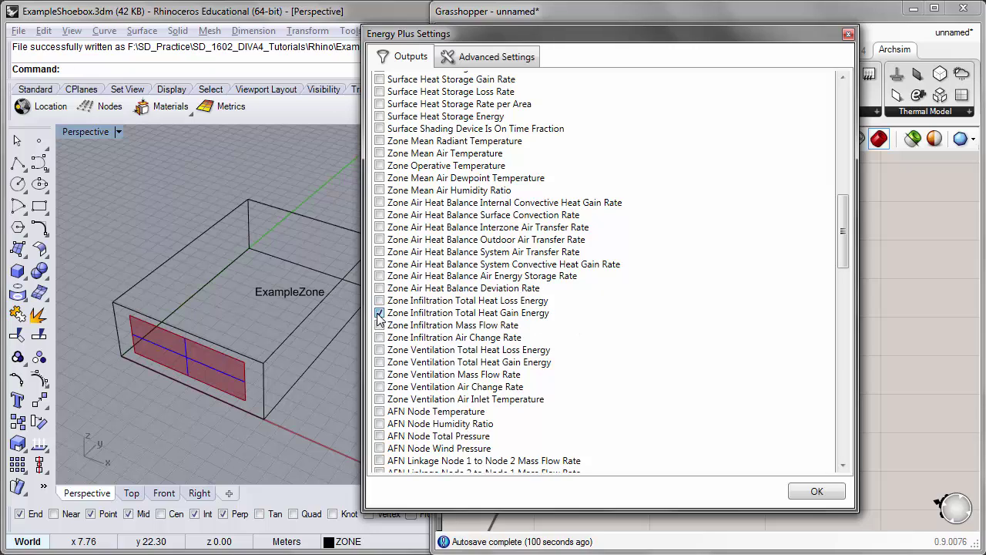
- Review the selected outputs, enable Zone Ideal Loads Zone Total Cooling Energy and accept the EnergyPlus settings
drag(842, 231, 845, 129)
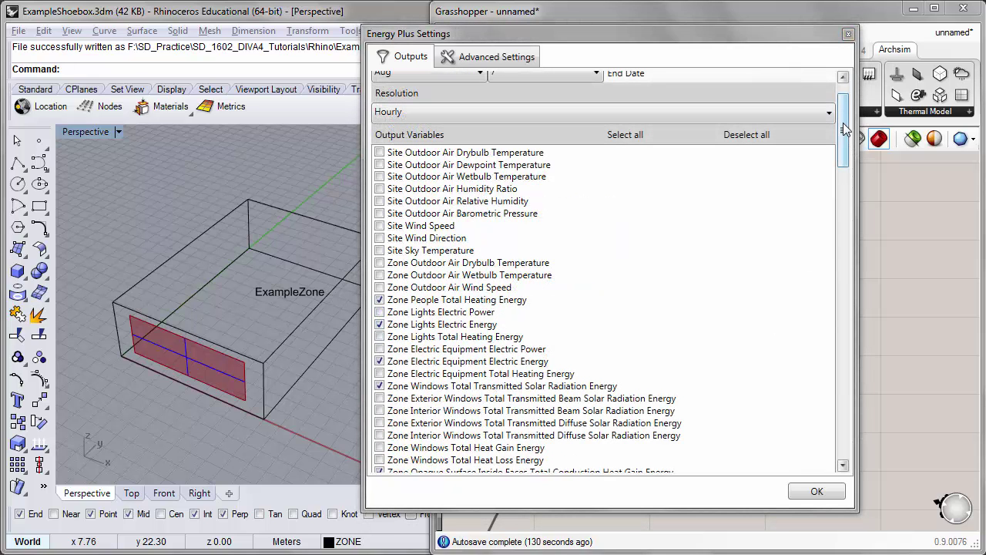
click(844, 130)
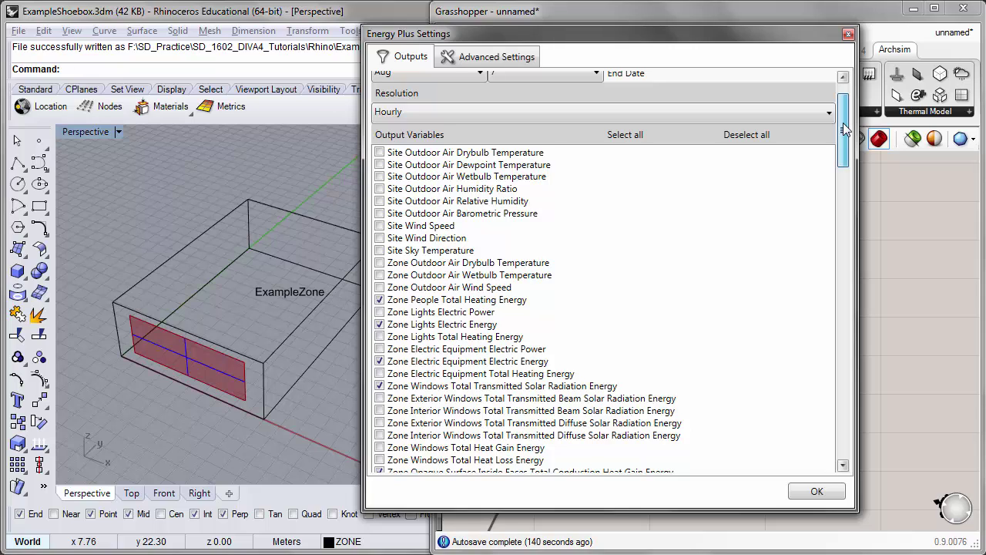
drag(845, 129, 845, 132)
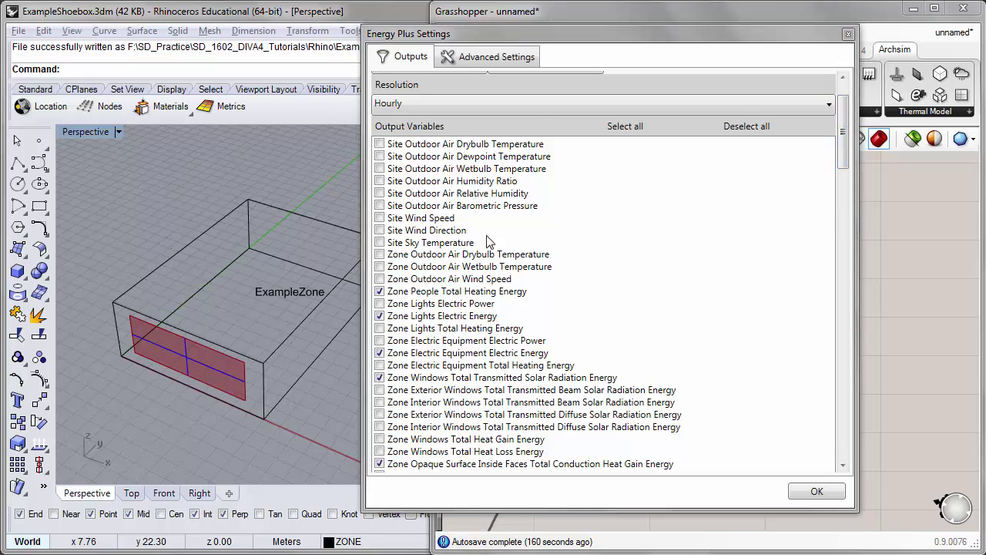
drag(844, 113, 846, 306)
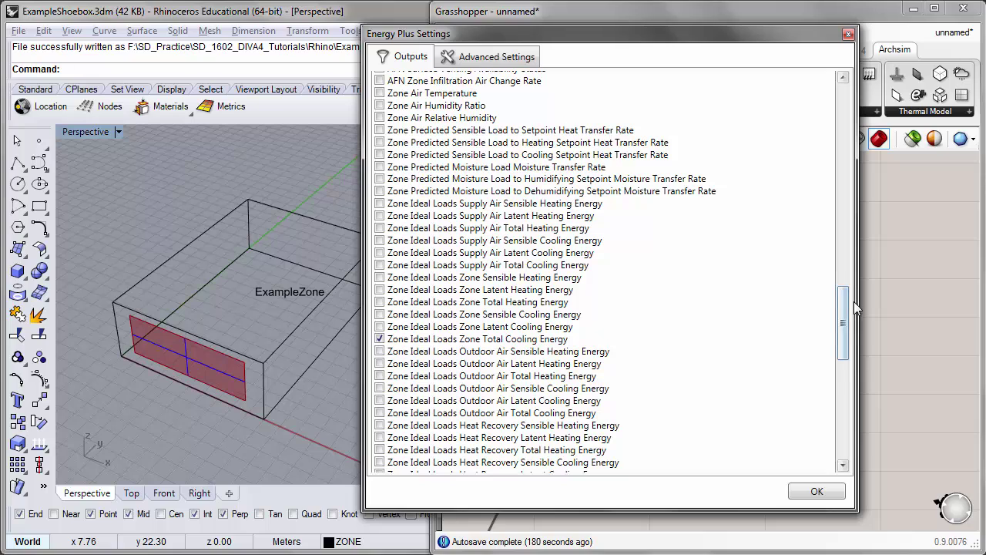
click(817, 489)
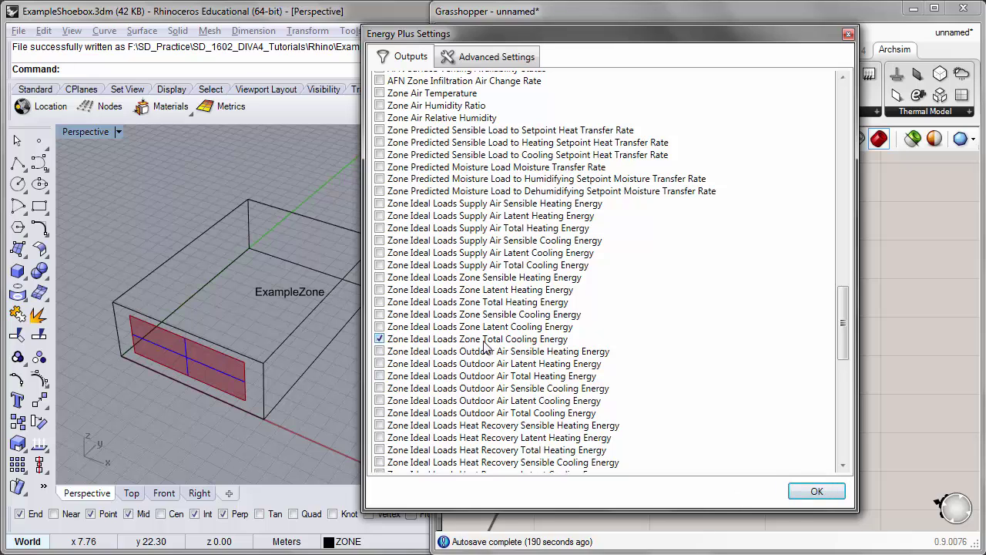
click(819, 490)
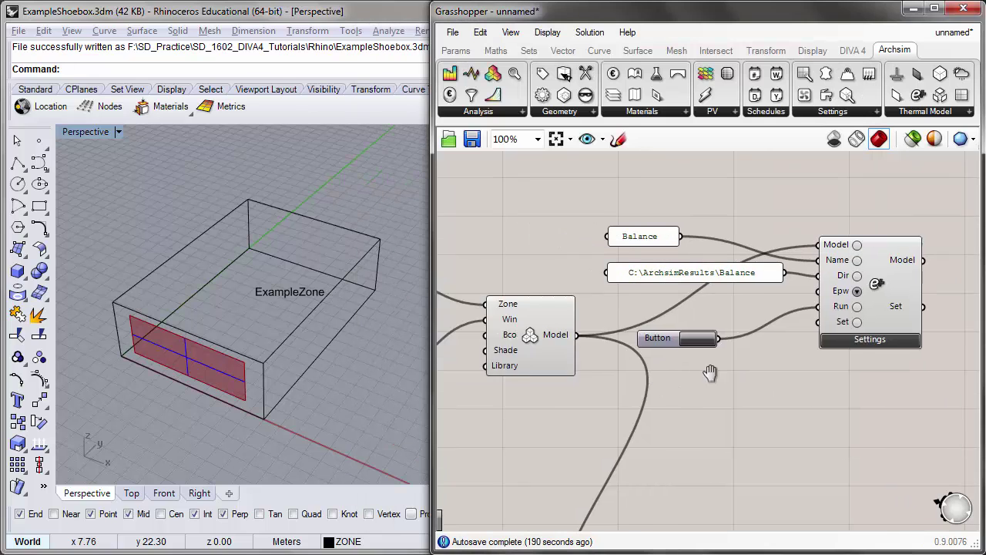
- Turn on cooling in the thermal zone's conditioning settings with a 26 °C setpoint and accept the zone settings
scroll(664, 396, down, 1)
scroll(703, 378, up, 1)
double_click(616, 339)
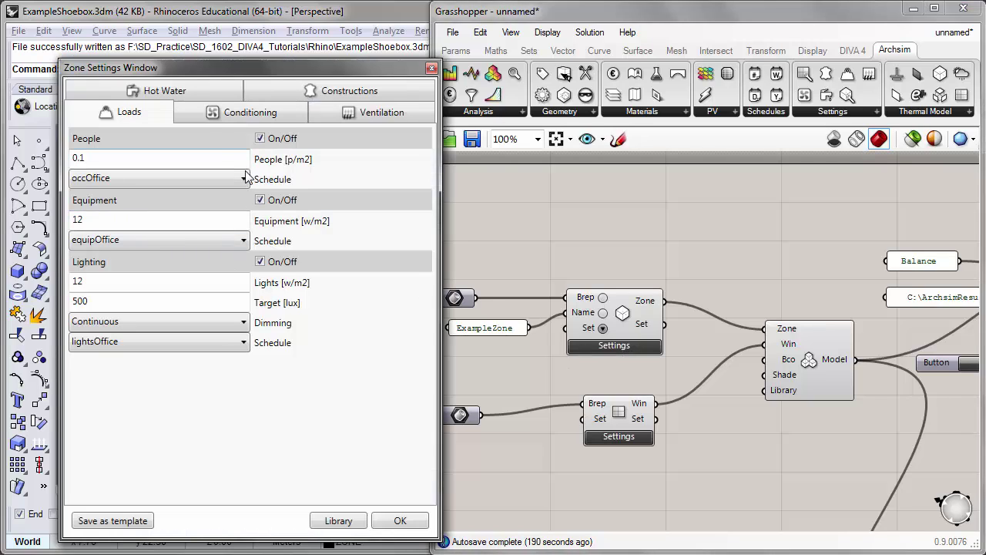
click(240, 112)
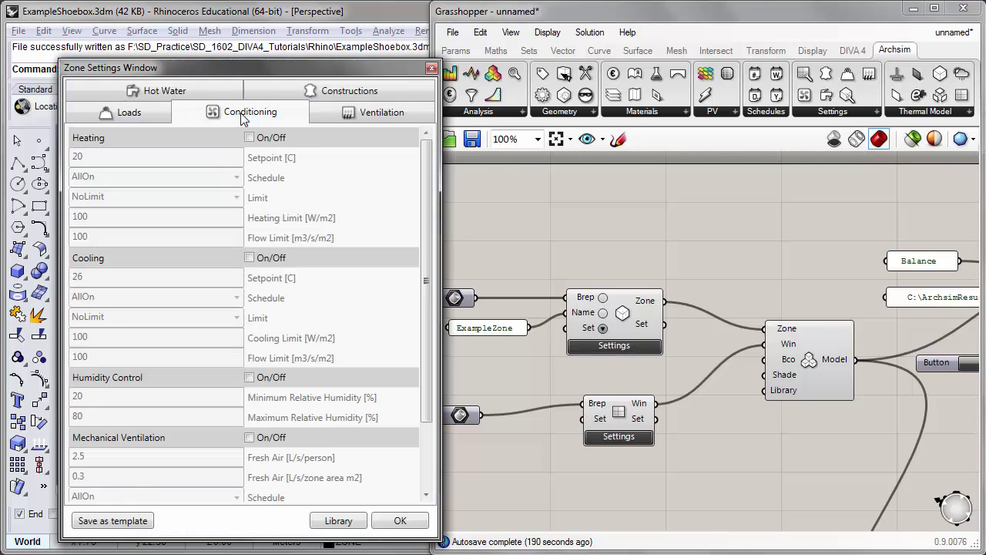
click(249, 259)
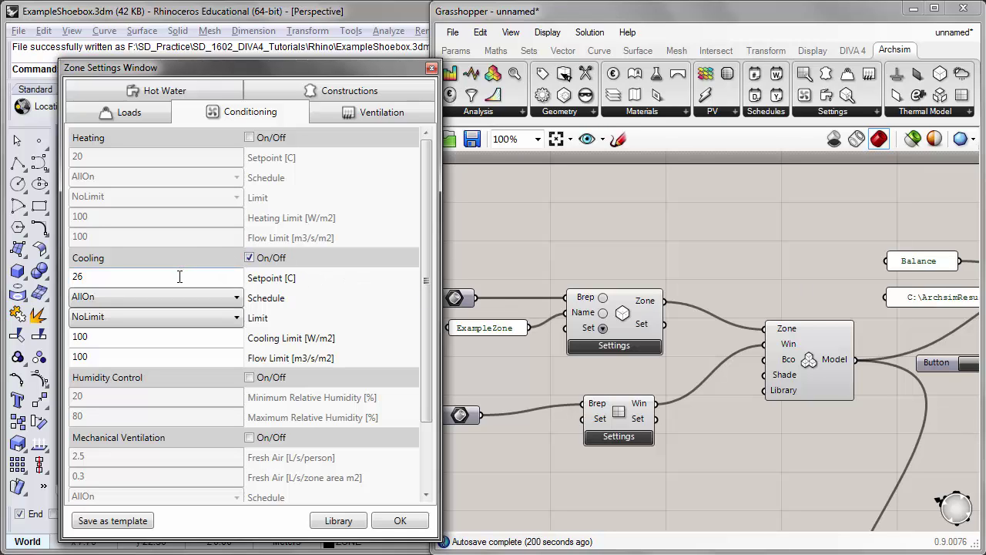
click(96, 276)
drag(91, 276, 73, 281)
click(401, 522)
- Run the Balance simulation and open Balance.csv from the Balance folder in ArchsimResults in Excel
right_drag(786, 461, 434, 430)
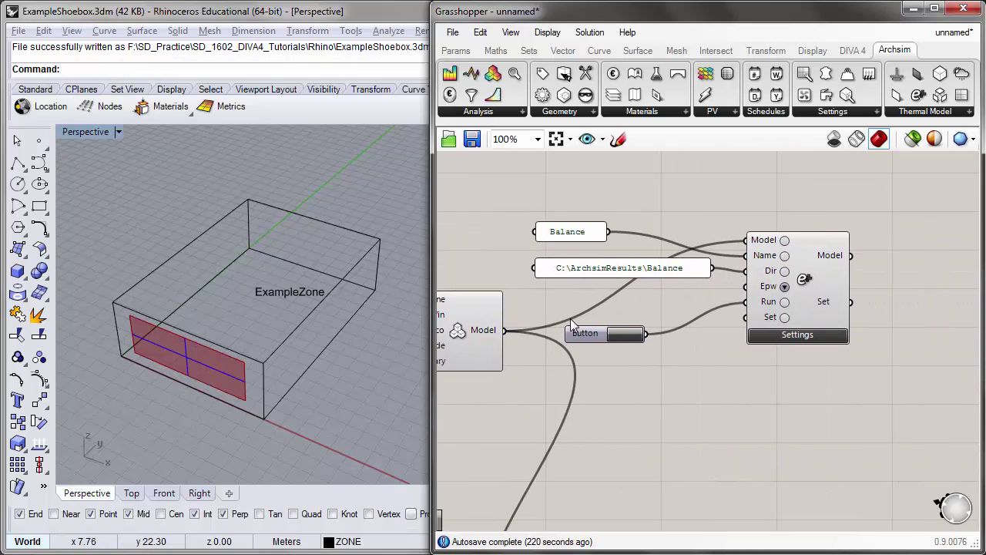
click(625, 334)
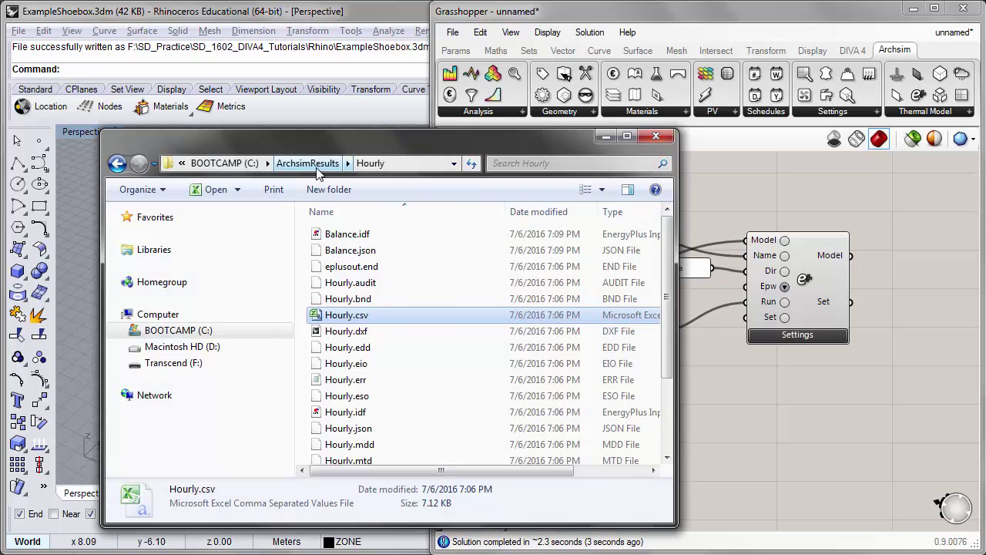
click(424, 143)
drag(424, 143, 502, 137)
click(388, 157)
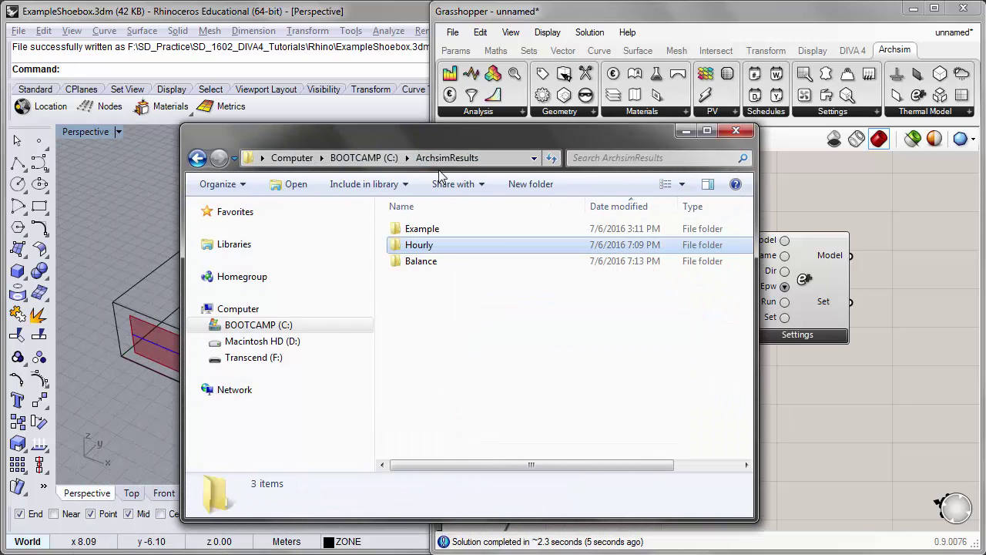
double_click(446, 266)
drag(577, 140, 465, 116)
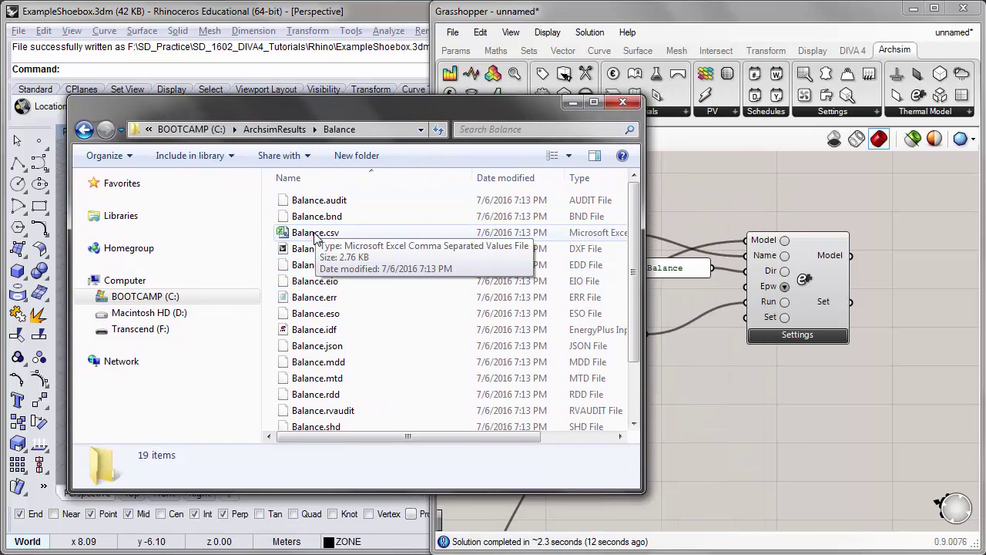
double_click(315, 233)
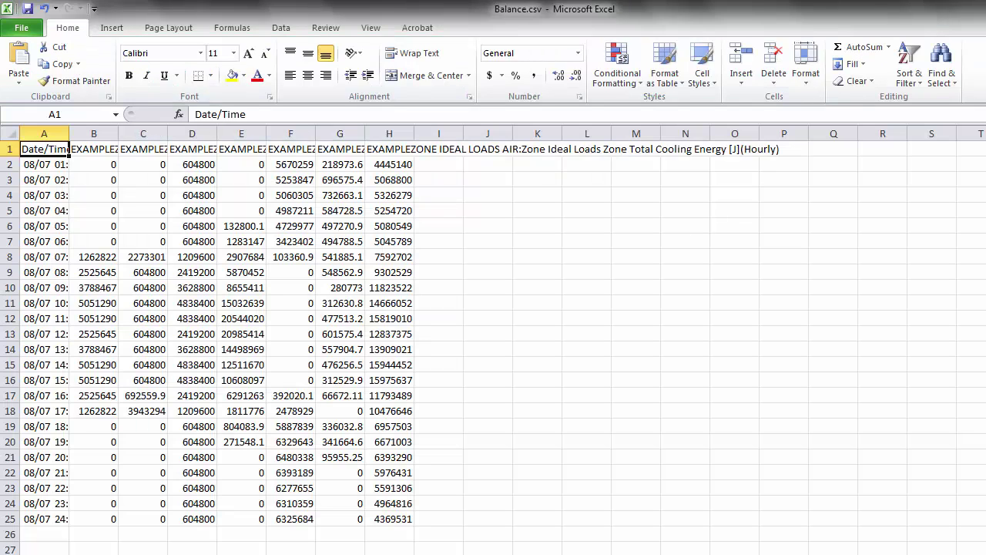
- Widen columns B through H and wrap the header text in row 1 so the full variable names are readable
click(31, 147)
drag(94, 132, 464, 133)
click(412, 53)
click(279, 164)
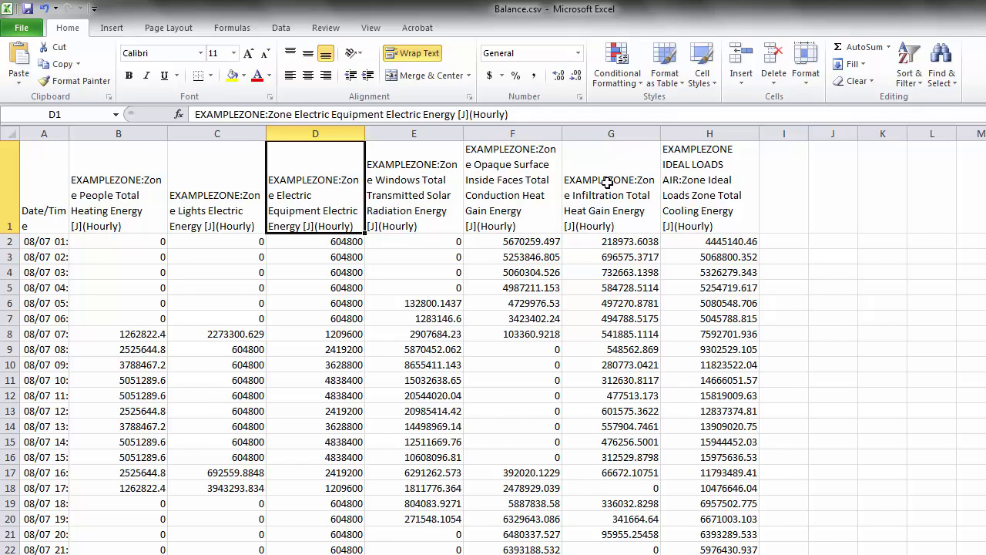
click(690, 171)
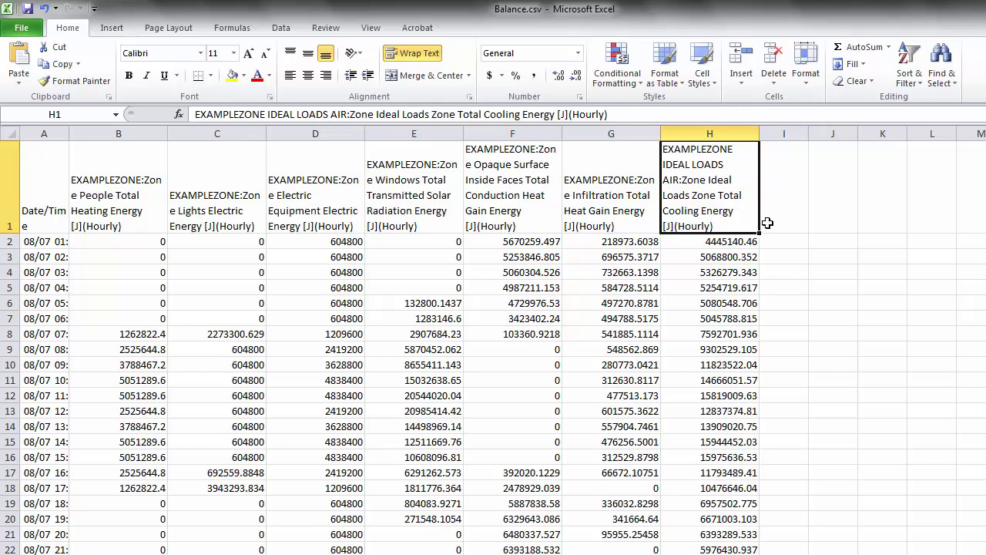
- Enter -1 in the empty cell J2 and copy it as a multiplier
click(821, 240)
text(=-1)
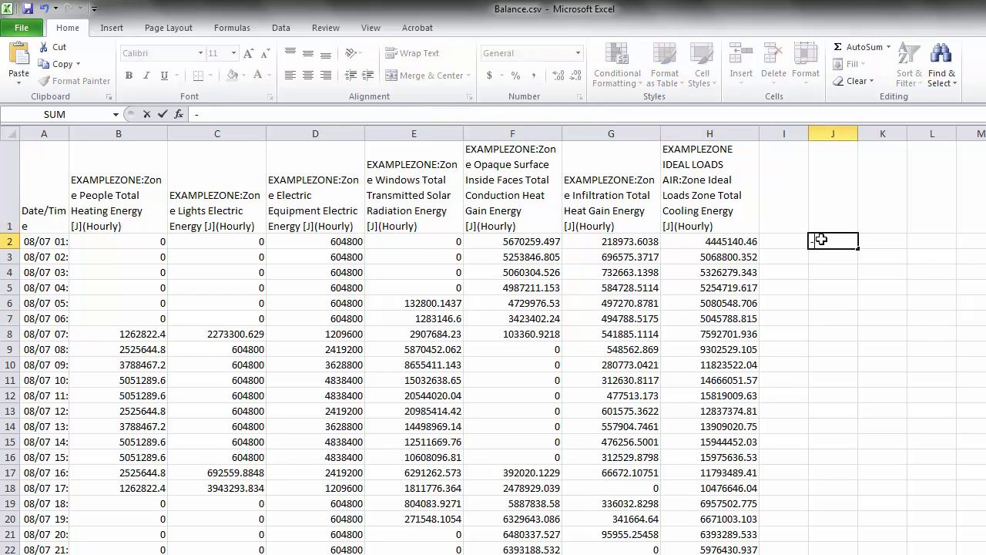
click(819, 287)
click(822, 246)
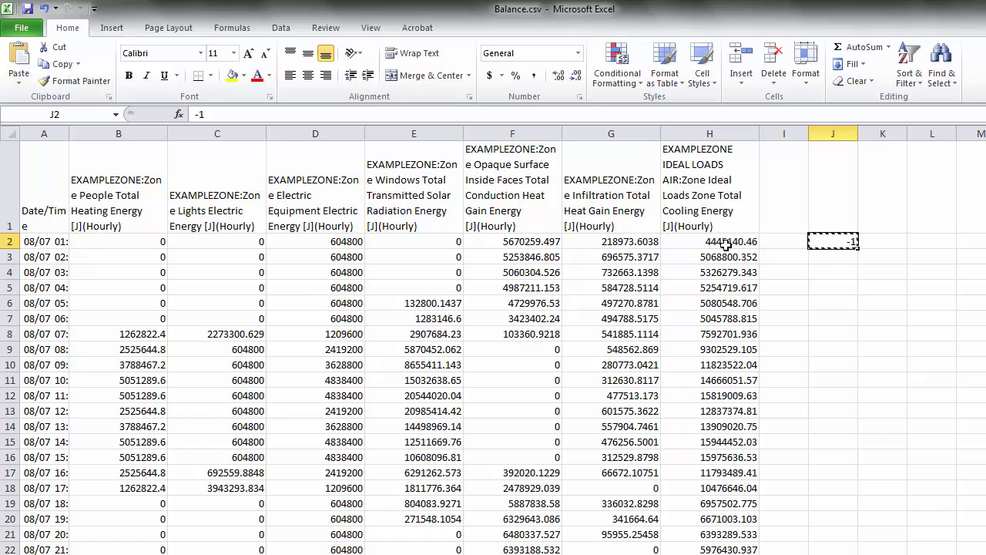
- Multiply all Total Cooling Energy values in column H by the copied -1 using Paste Special, and clear helper cell J2
drag(727, 242, 728, 551)
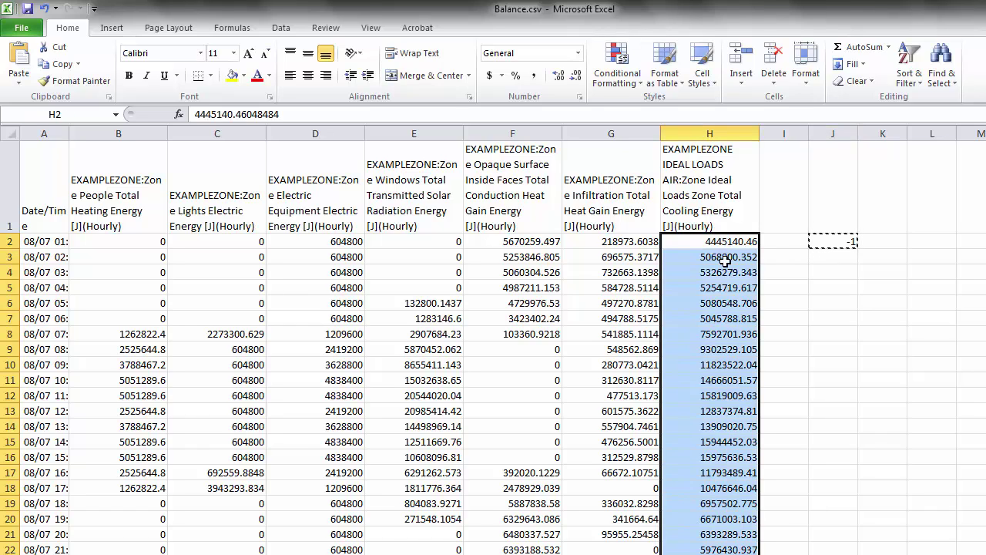
scroll(730, 281, down, 2)
scroll(729, 469, up, 2)
right_click(718, 292)
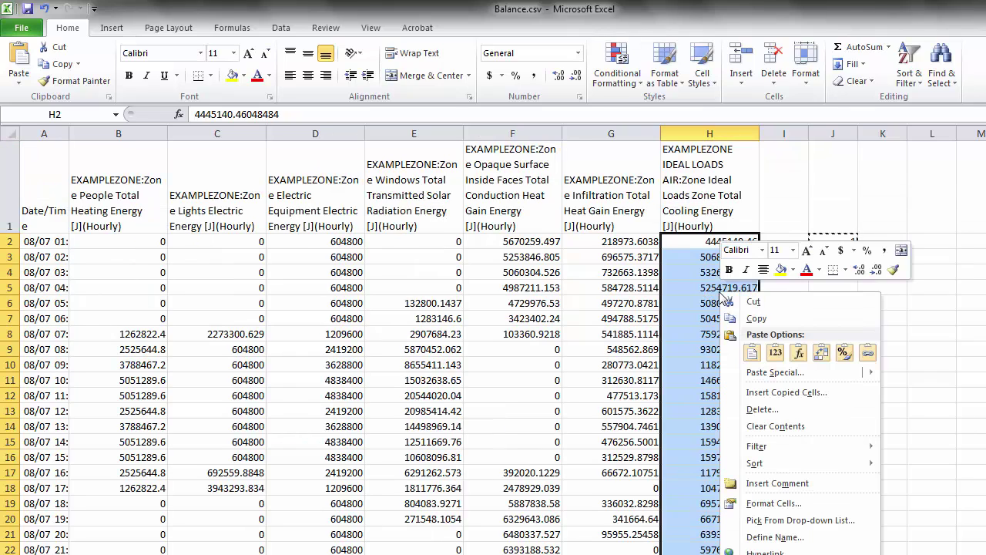
click(788, 373)
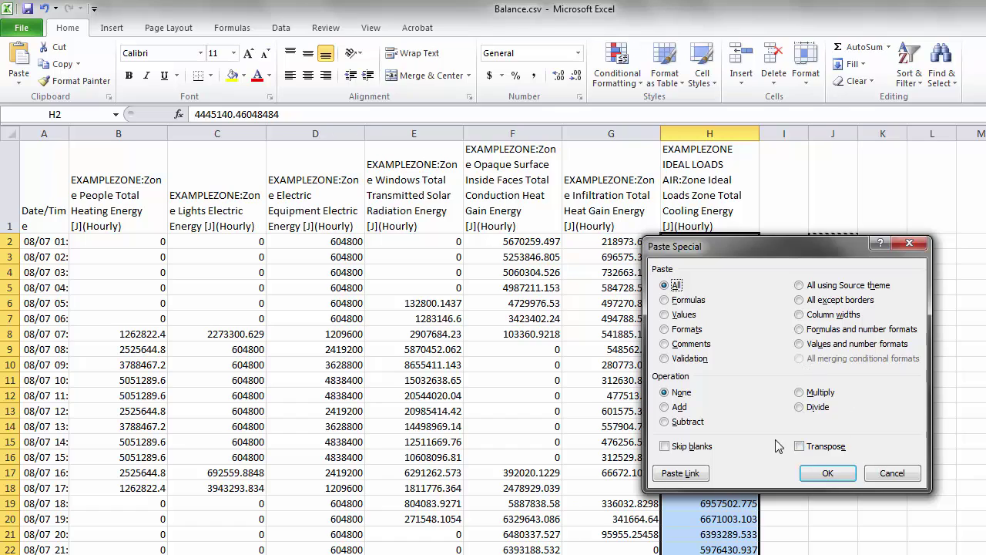
click(819, 394)
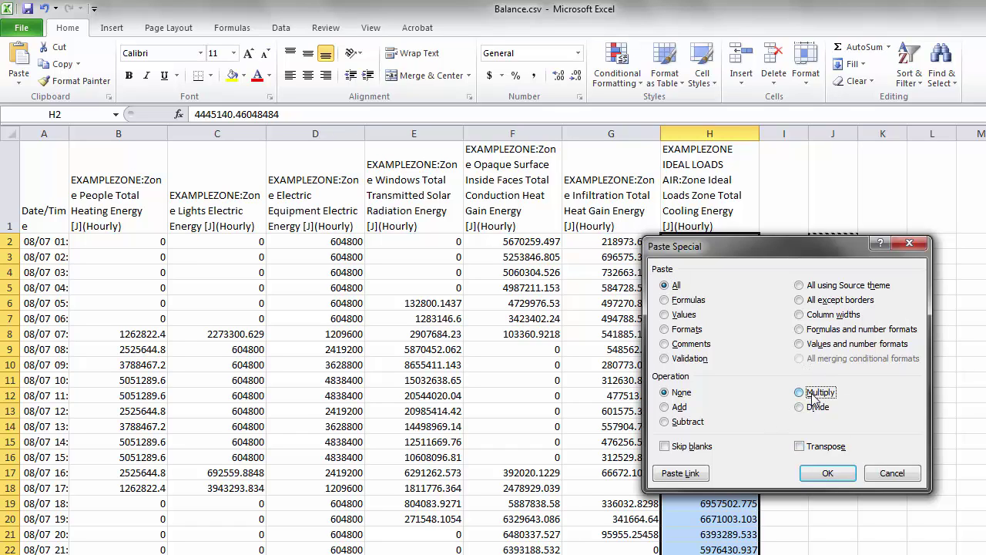
click(829, 475)
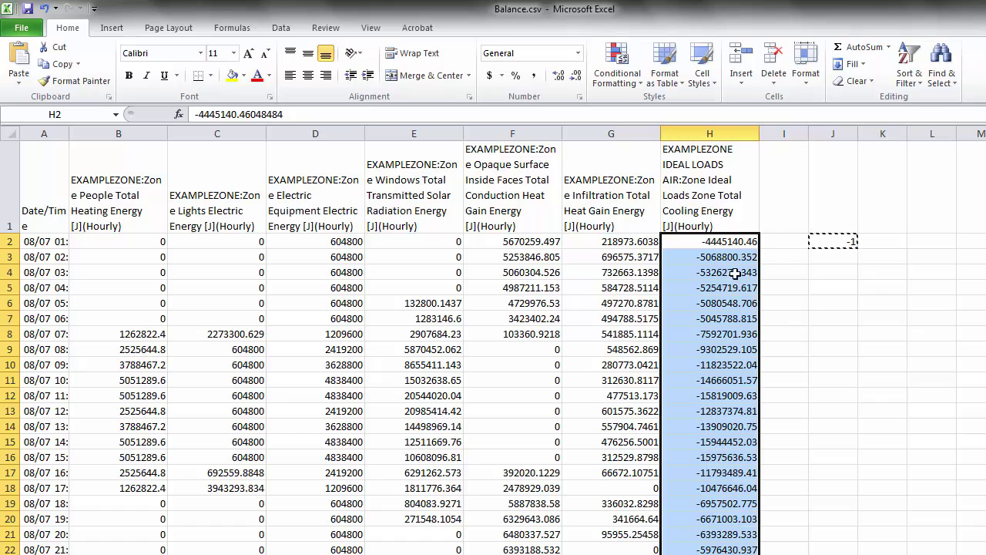
key(Escape)
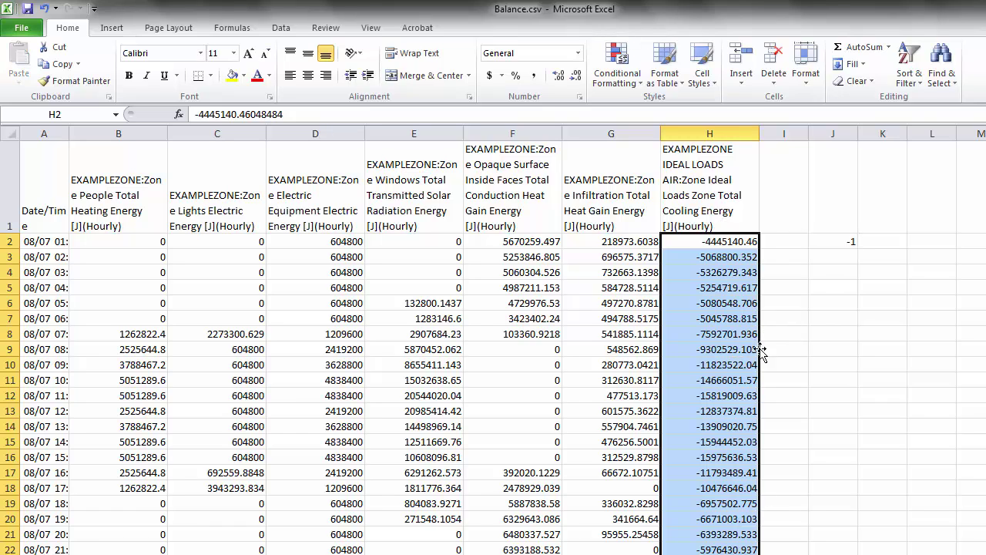
click(838, 244)
key(BackSpace)
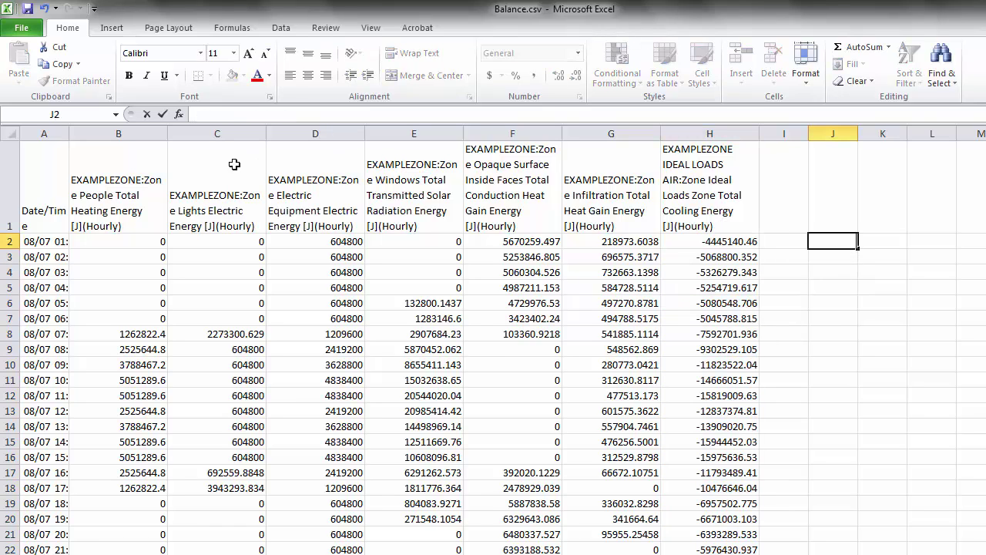
- Insert a basic 2-D line chart of the whole hourly energy table and enlarge it over most of the sheet
click(48, 194)
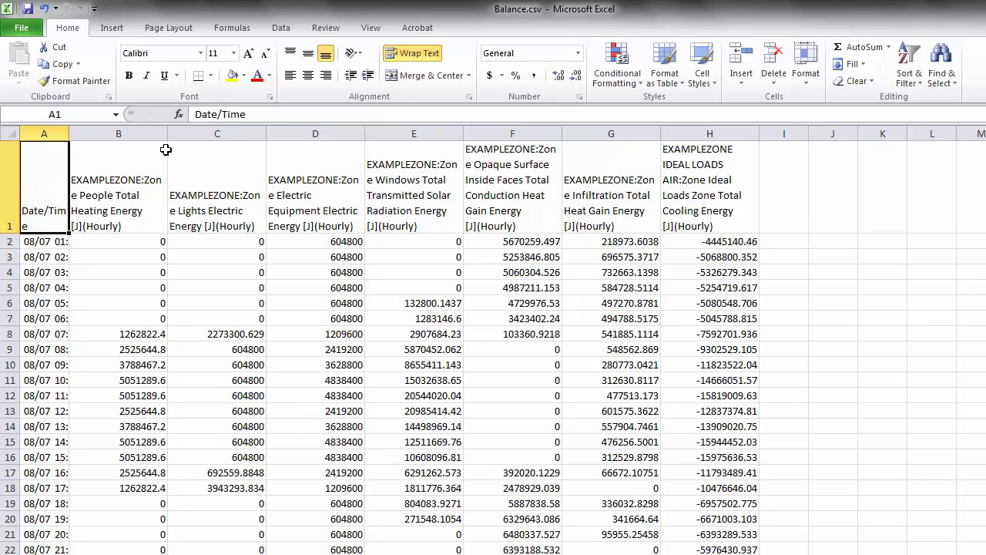
click(112, 27)
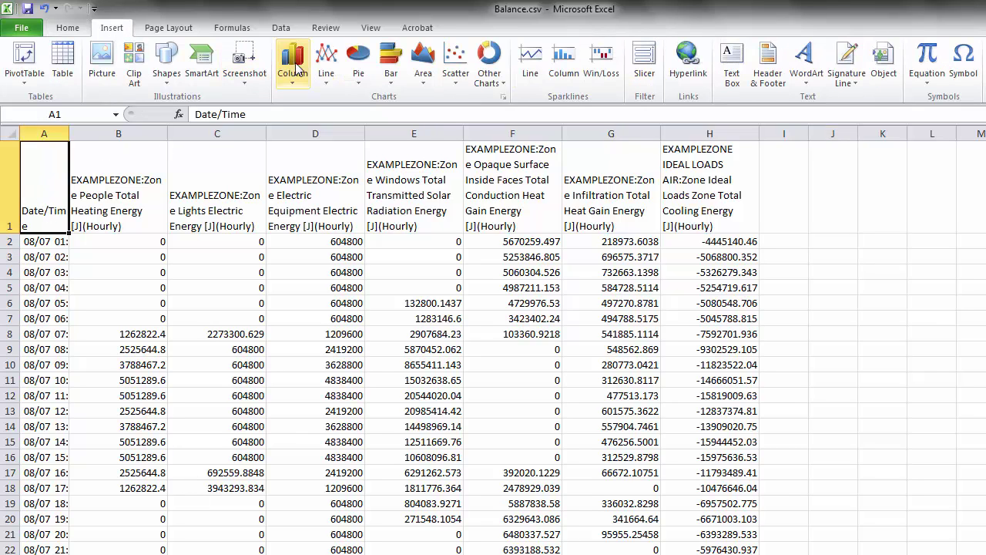
click(324, 69)
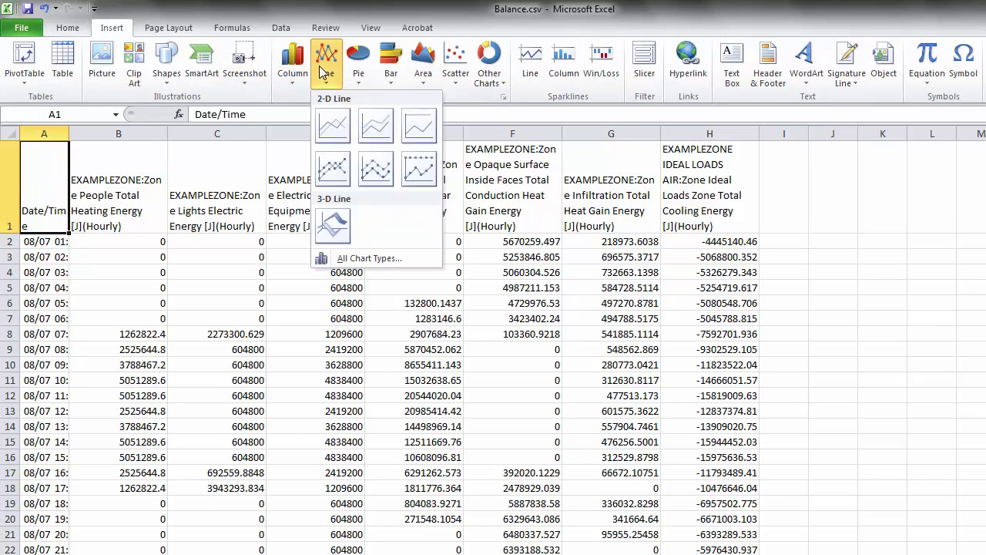
click(334, 127)
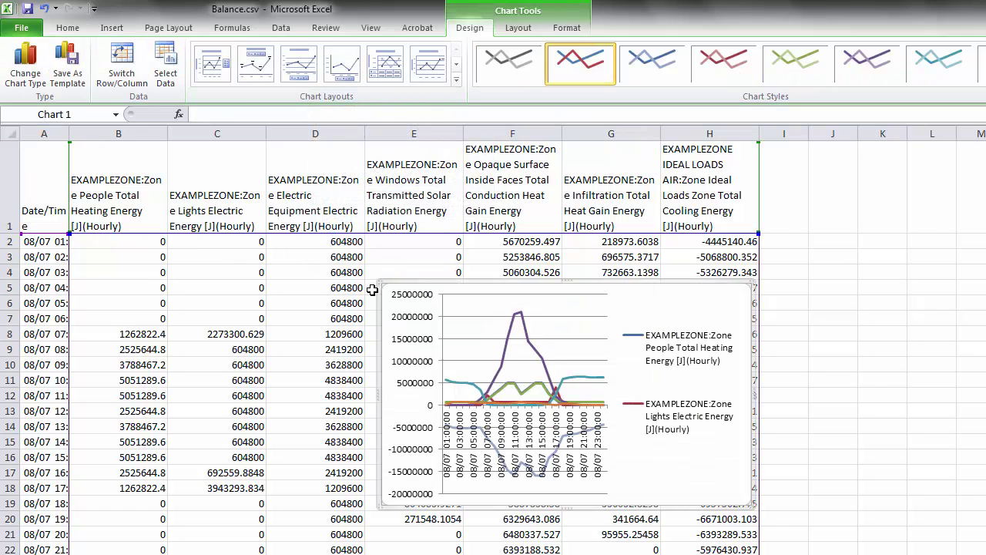
drag(374, 280, 86, 154)
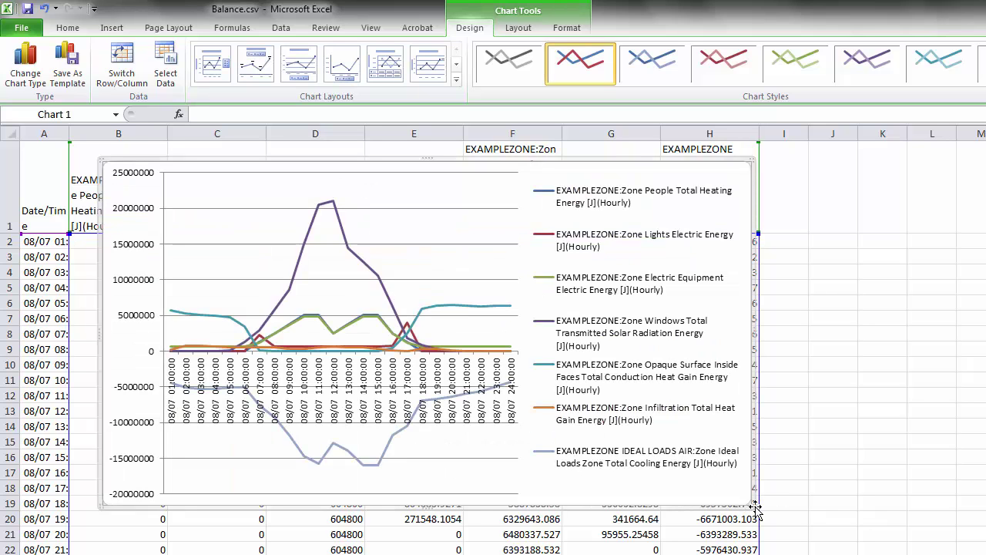
drag(753, 506, 912, 544)
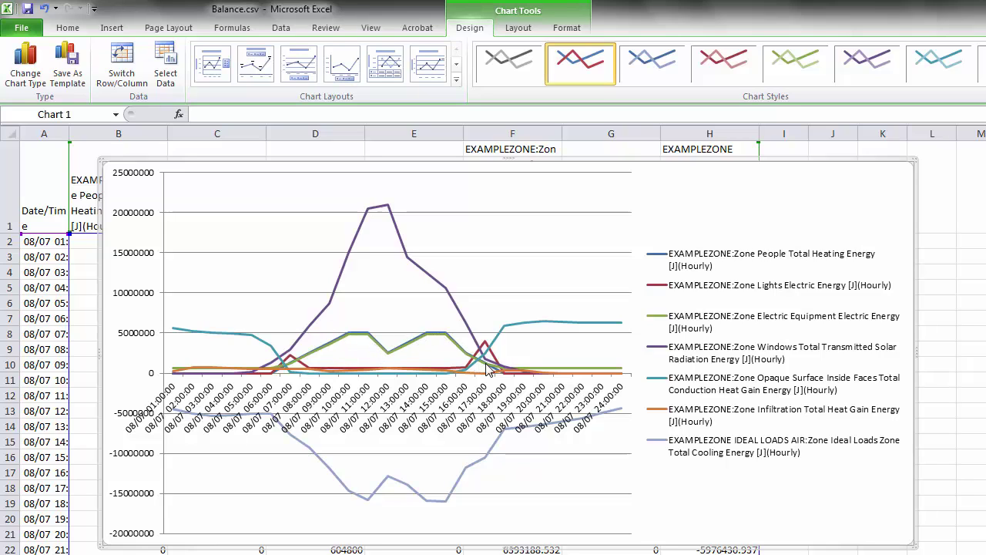
mouse_move(493, 371)
mouse_move(398, 235)
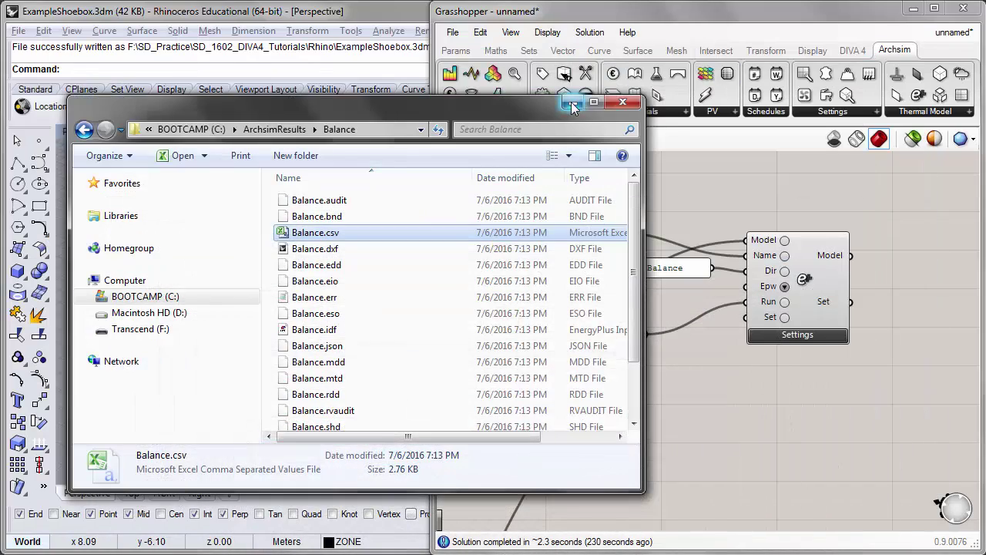
- Return to Grasshopper, turn off cooling in the thermal zone's conditioning settings and accept the zone settings
scroll(660, 233, down, 2)
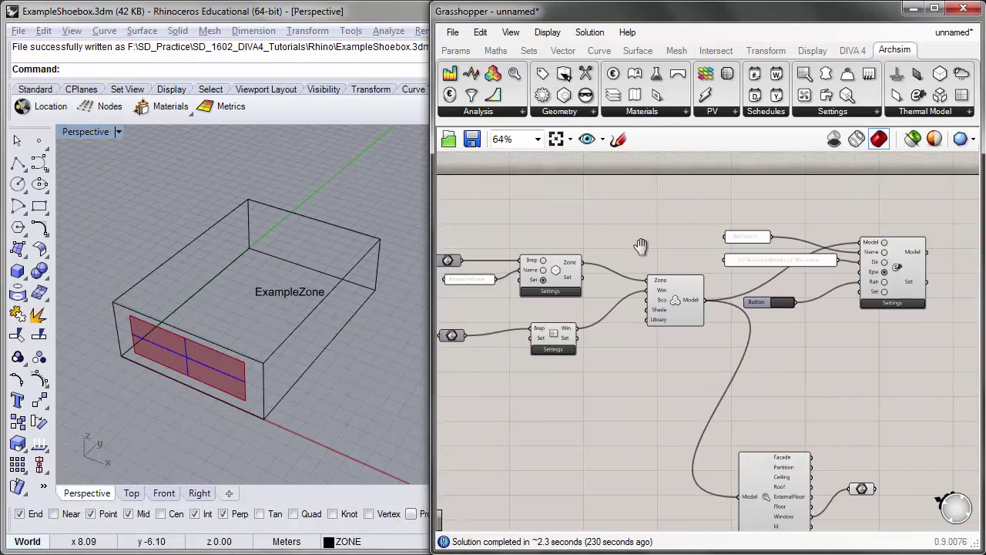
right_drag(631, 245, 659, 245)
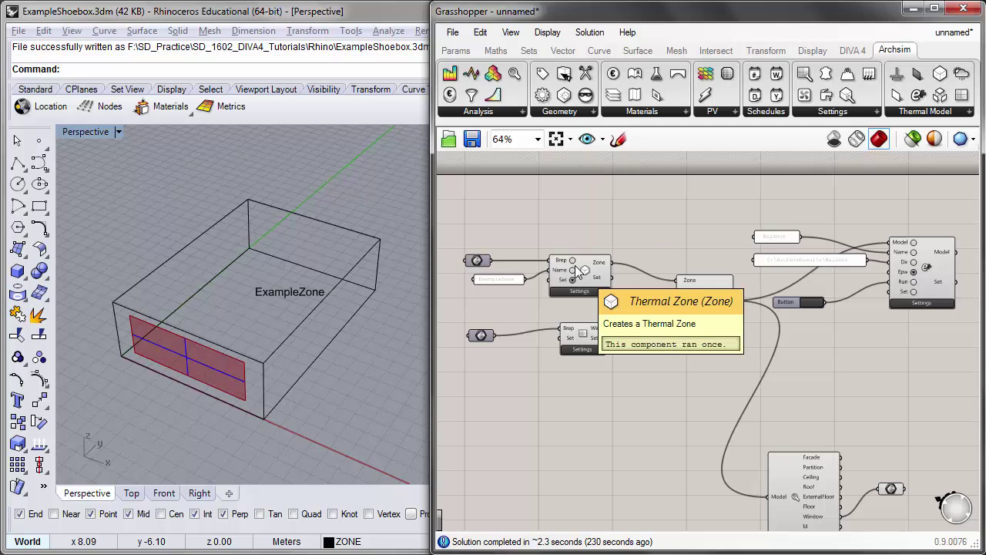
scroll(586, 285, up, 2)
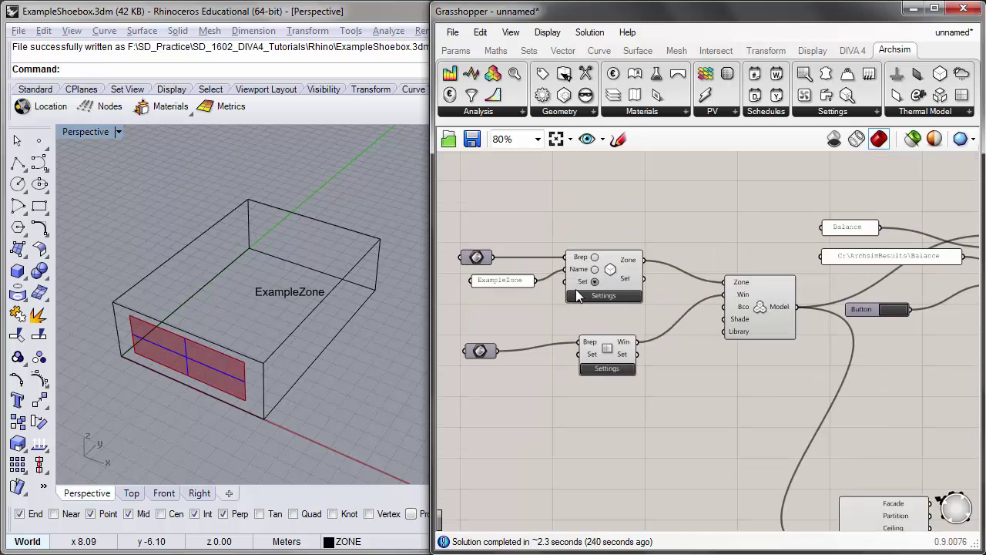
right_drag(612, 297, 650, 300)
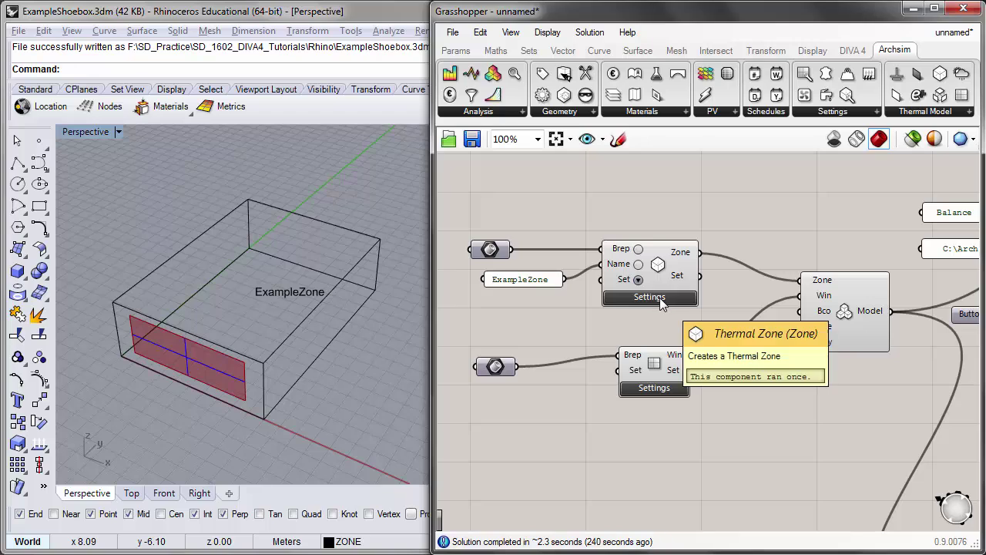
click(661, 300)
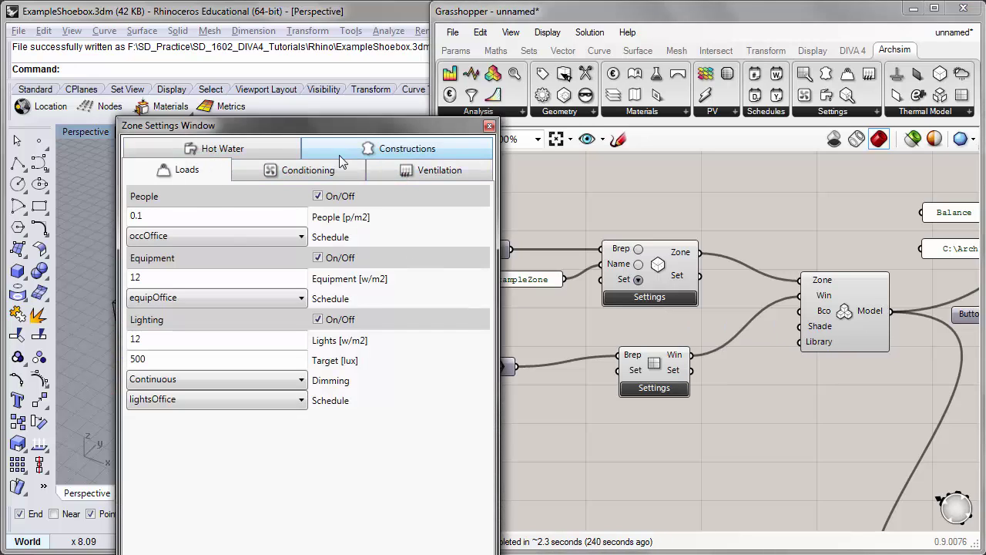
click(254, 170)
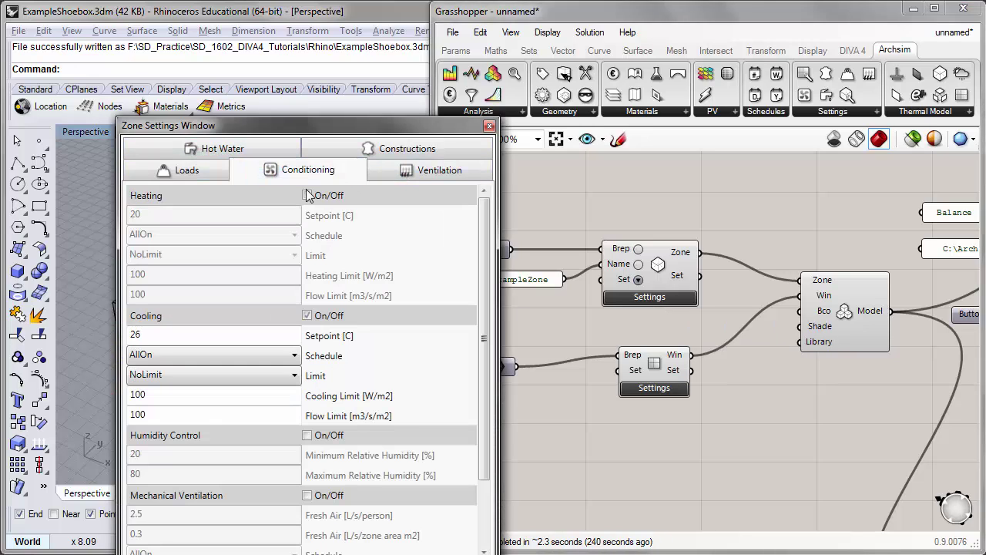
click(307, 316)
click(327, 316)
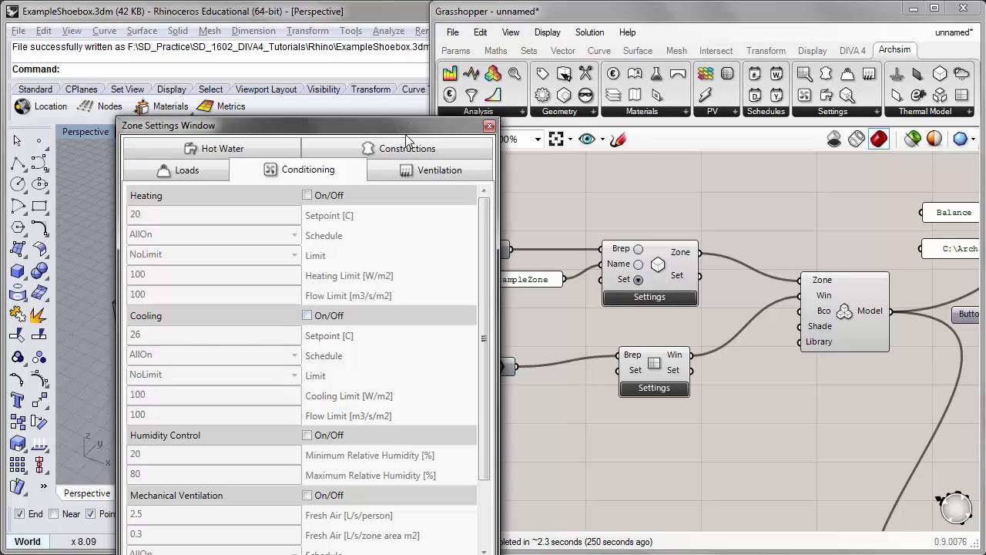
drag(407, 139, 513, 76)
click(563, 502)
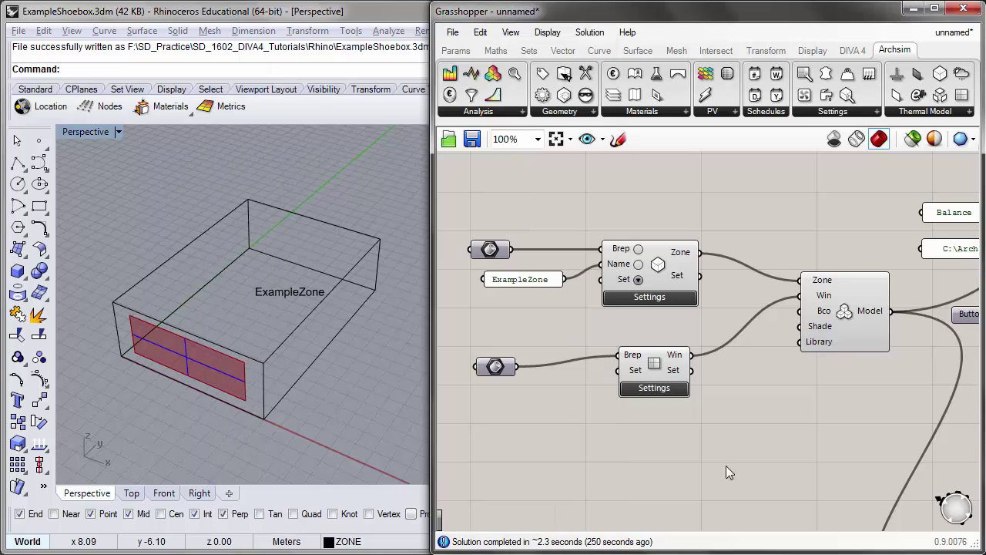
- Set the window's glazing construction to DoublePaneLoEe2 and accept the window settings
scroll(662, 418, up, 1)
right_drag(708, 394, 661, 343)
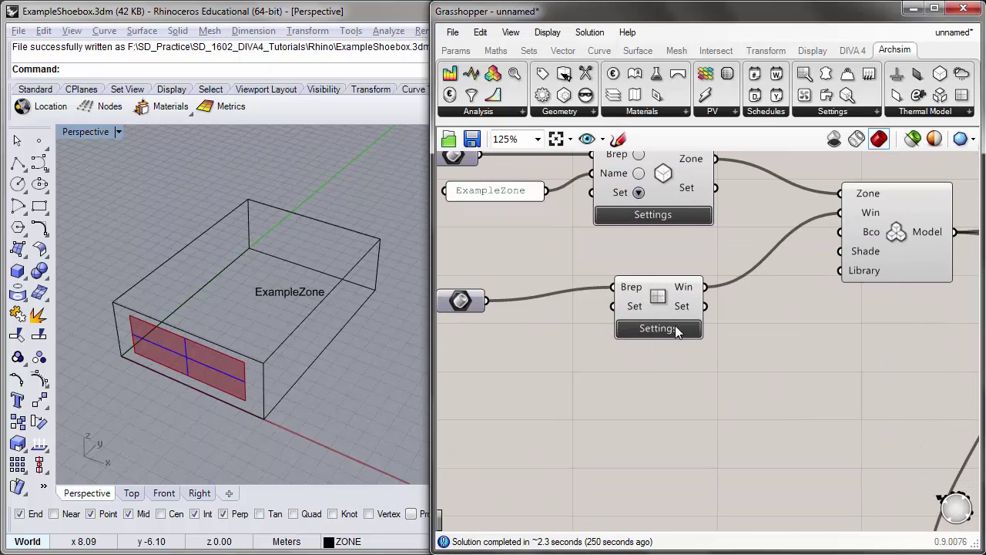
click(658, 329)
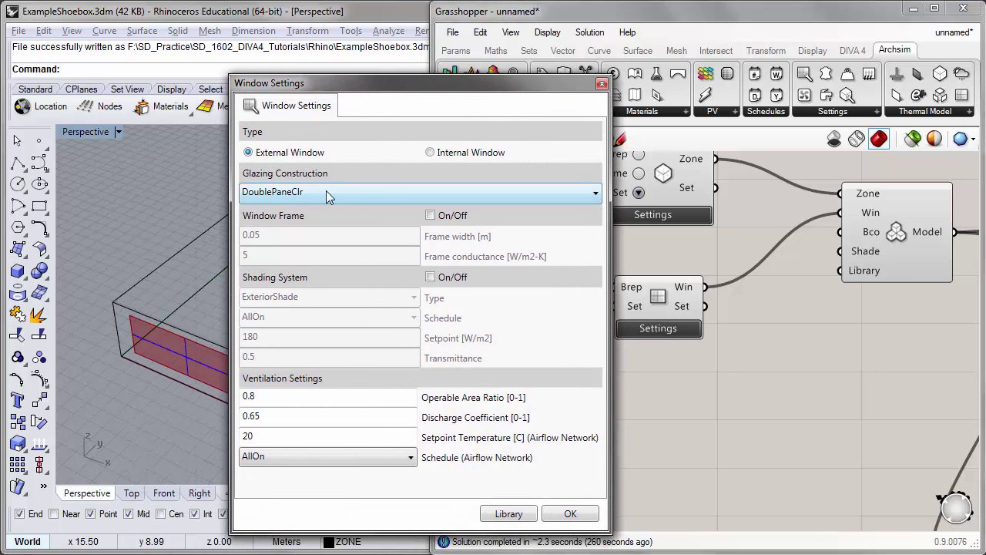
click(313, 196)
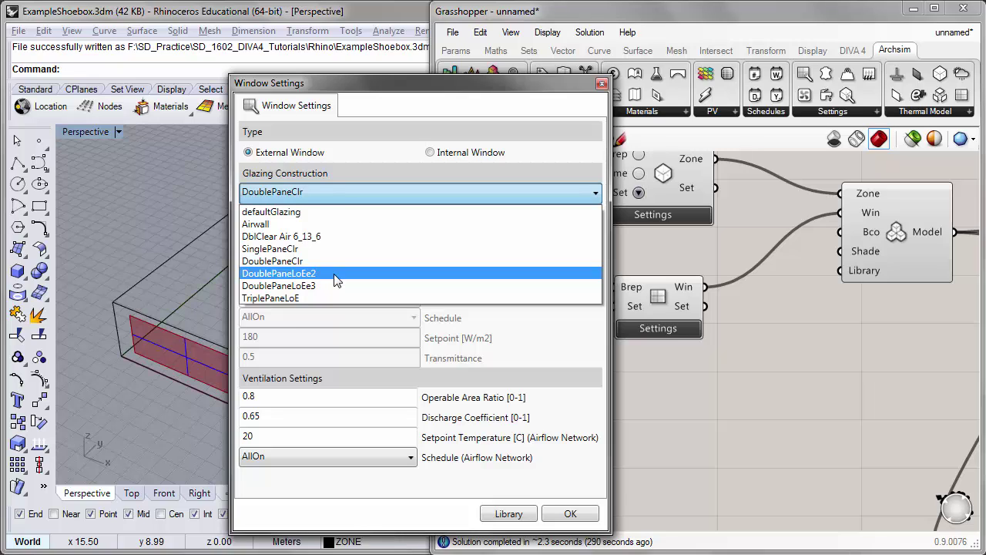
click(336, 279)
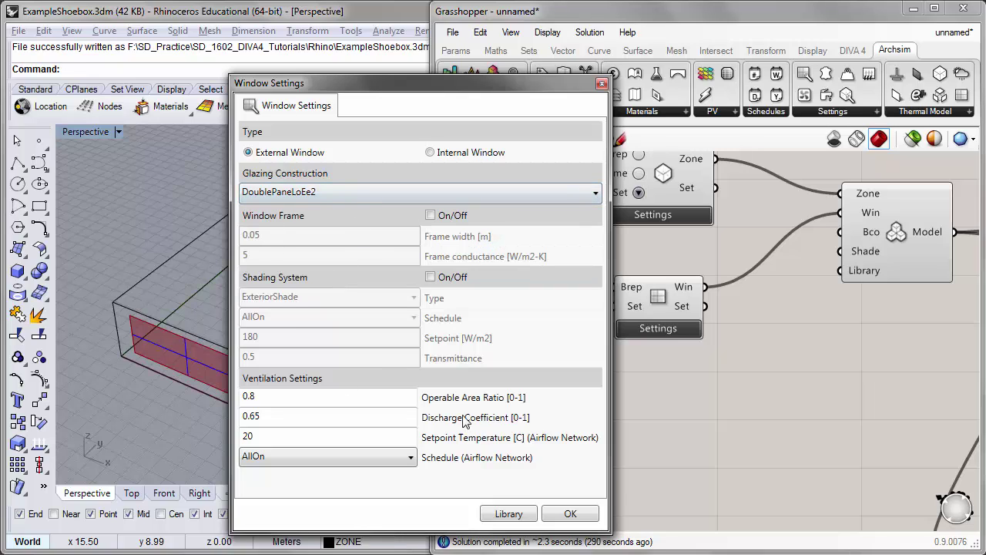
click(570, 513)
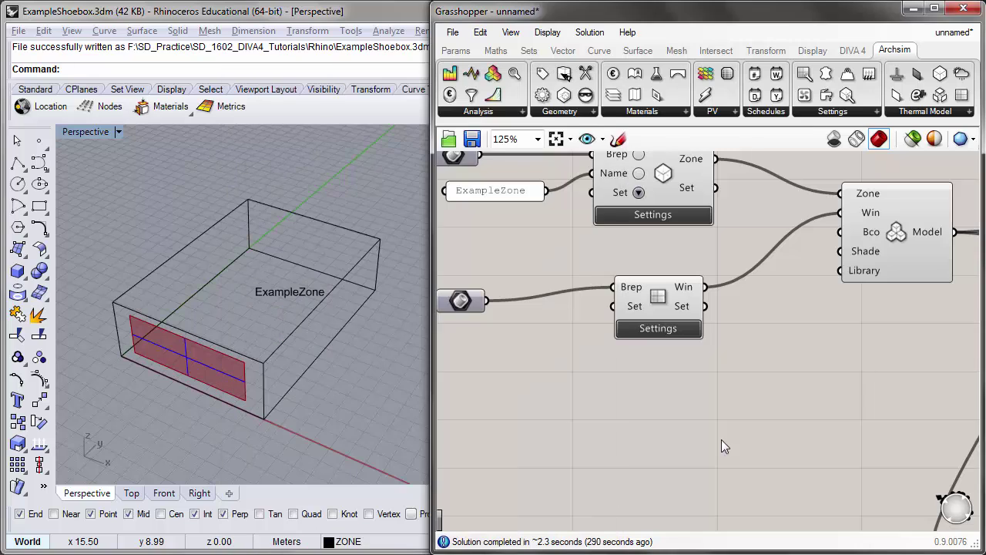
- Change the simulation name panel's text from Balance to Hourly_LowE
right_drag(775, 368, 649, 404)
scroll(649, 404, down, 2)
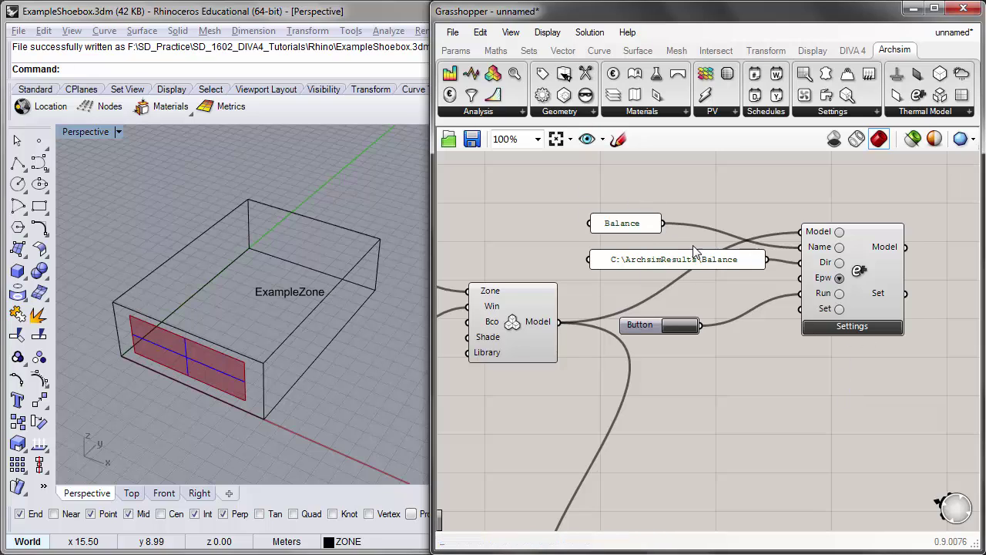
right_drag(693, 251, 676, 265)
scroll(637, 258, up, 1)
double_click(604, 236)
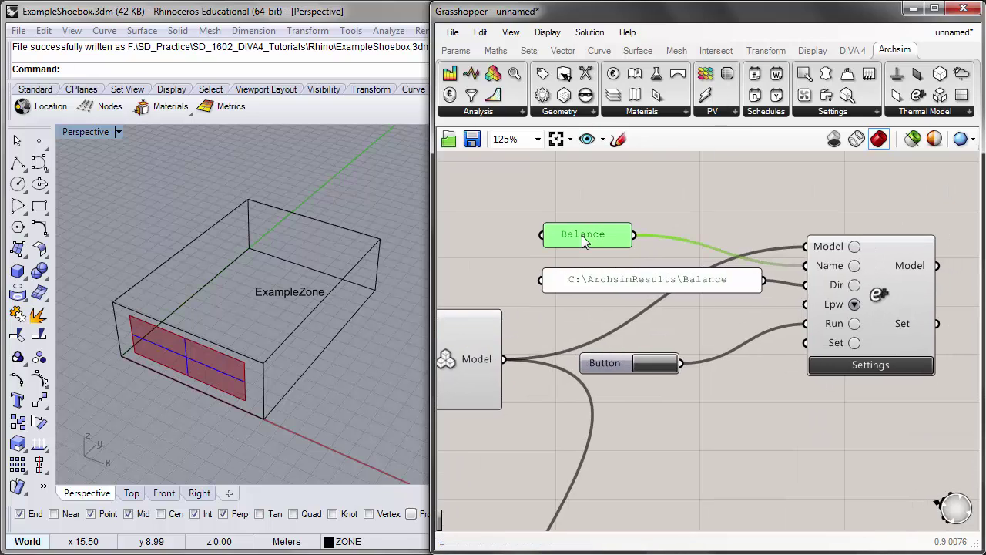
text(H)
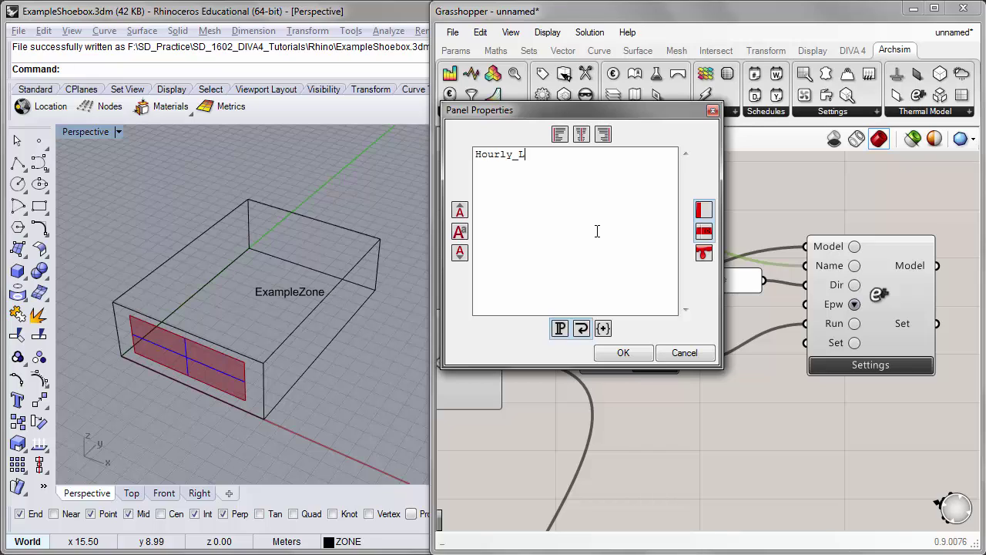
text(ourly_LowE)
click(625, 353)
- Set the results directory panel to C:\ArchsimResults\Hourly_LowE
double_click(690, 285)
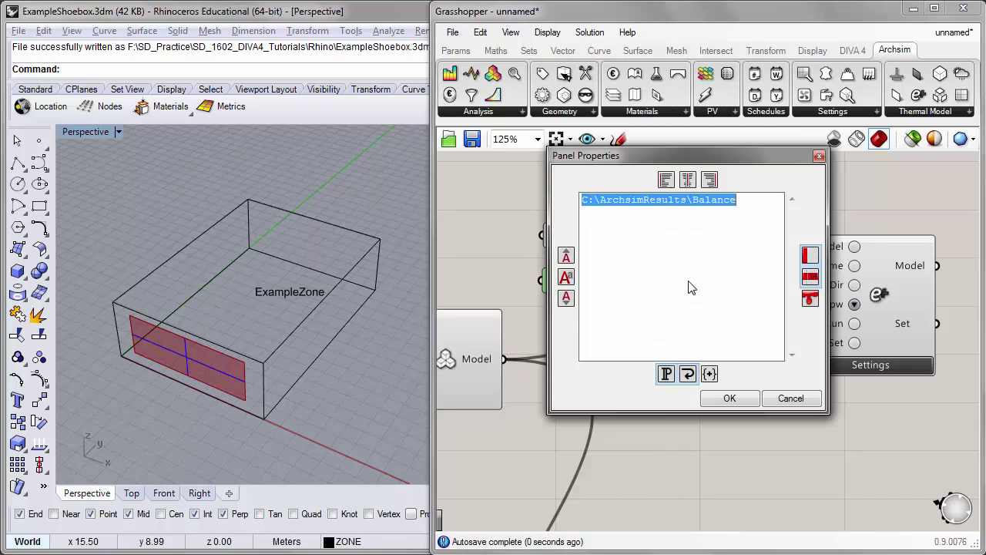
drag(692, 201, 740, 201)
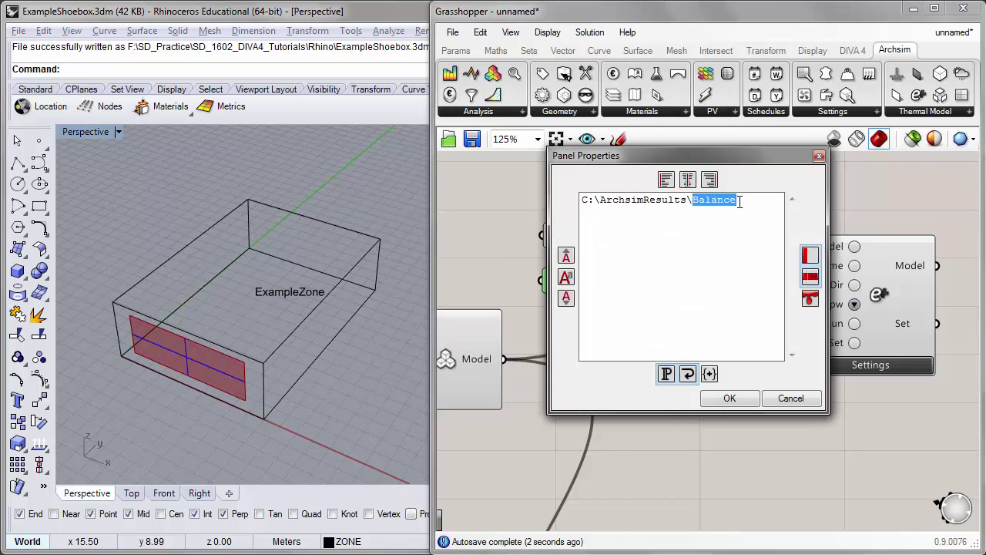
text(Hourly_LowE)
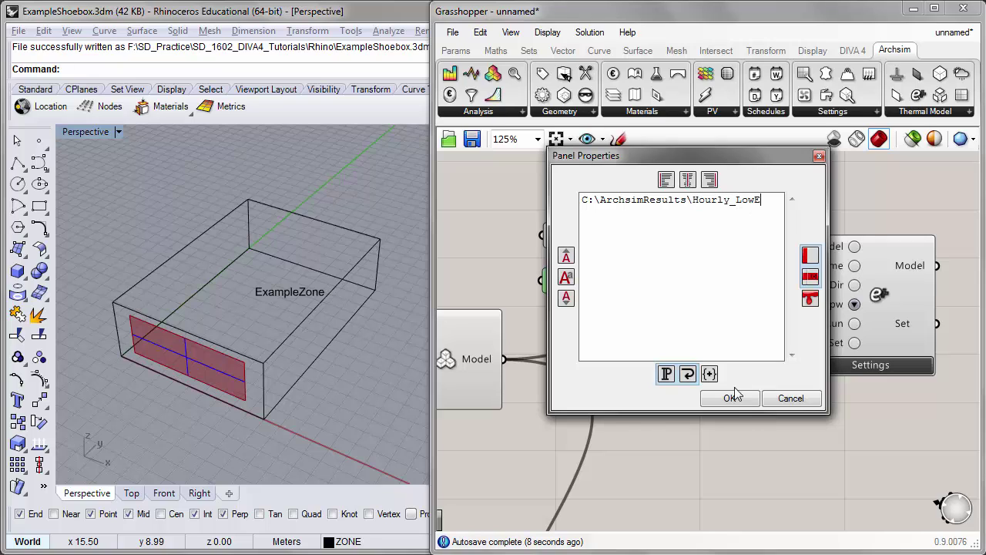
click(732, 397)
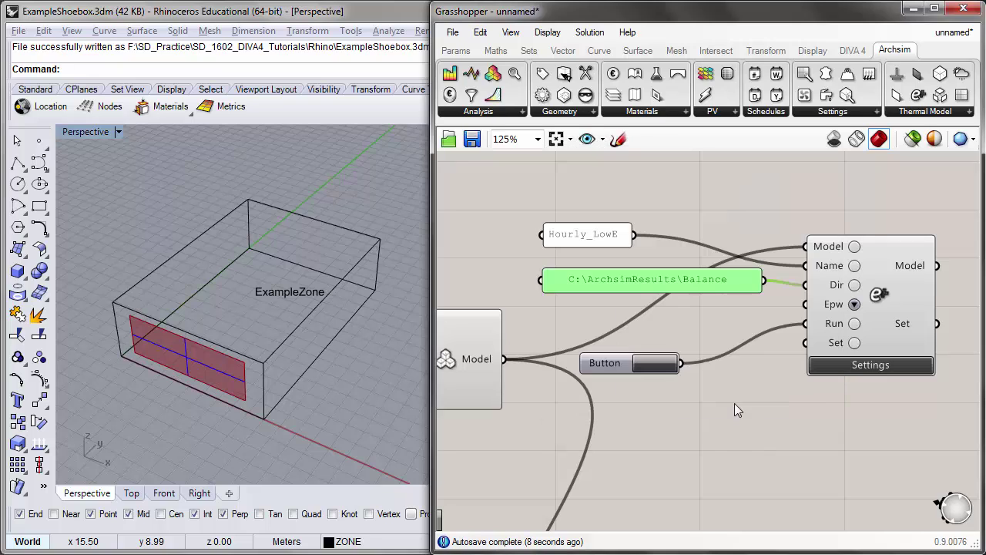
- Limit the EnergyPlus output variables to Site Outdoor Air Drybulb Temperature and Zone Operative Temperature
right_drag(883, 396, 827, 392)
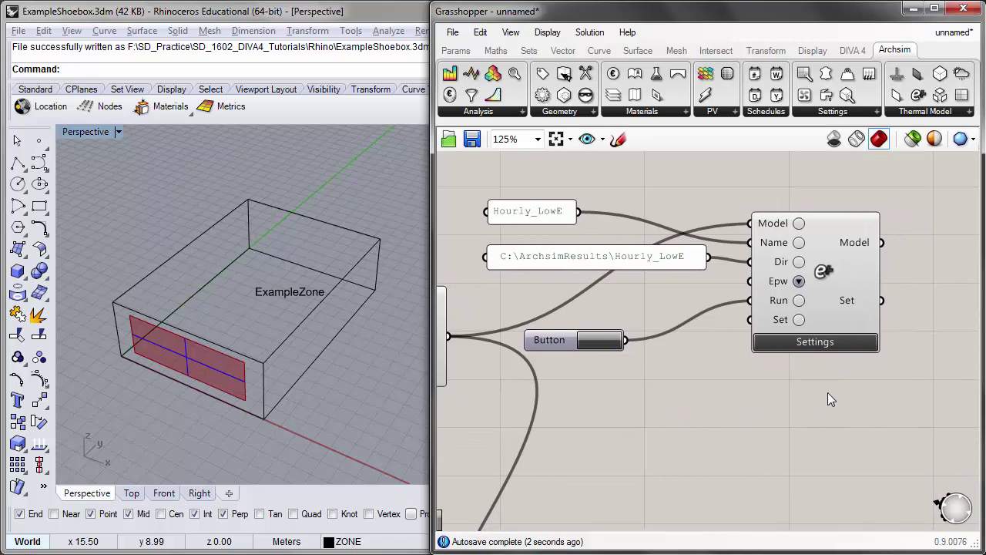
click(816, 345)
drag(420, 174, 639, 59)
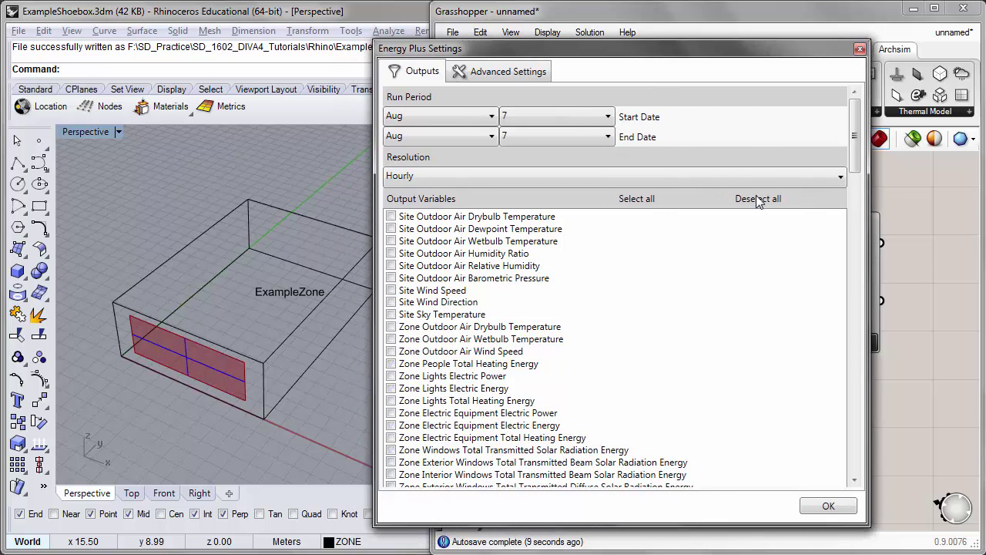
click(392, 217)
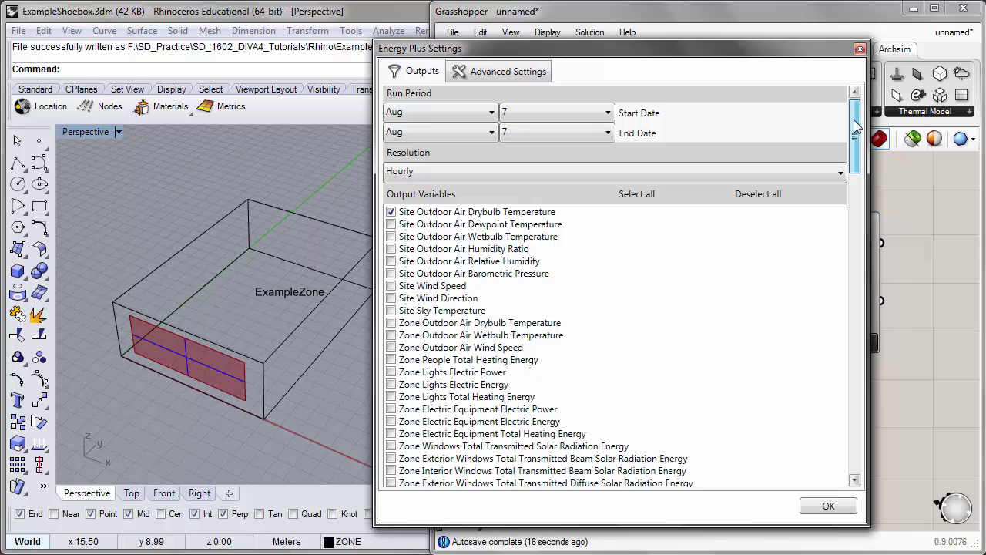
drag(854, 125, 847, 194)
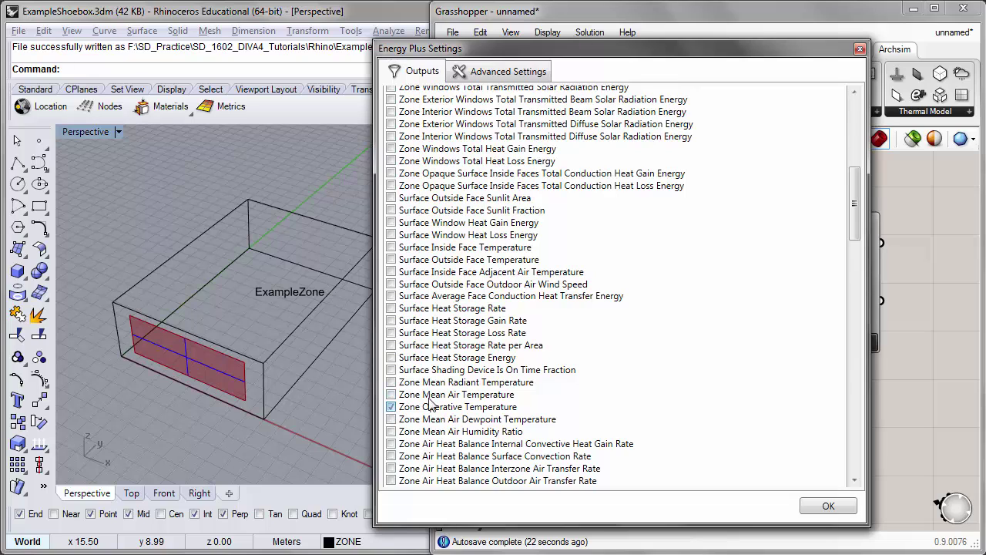
click(390, 407)
drag(855, 213, 855, 145)
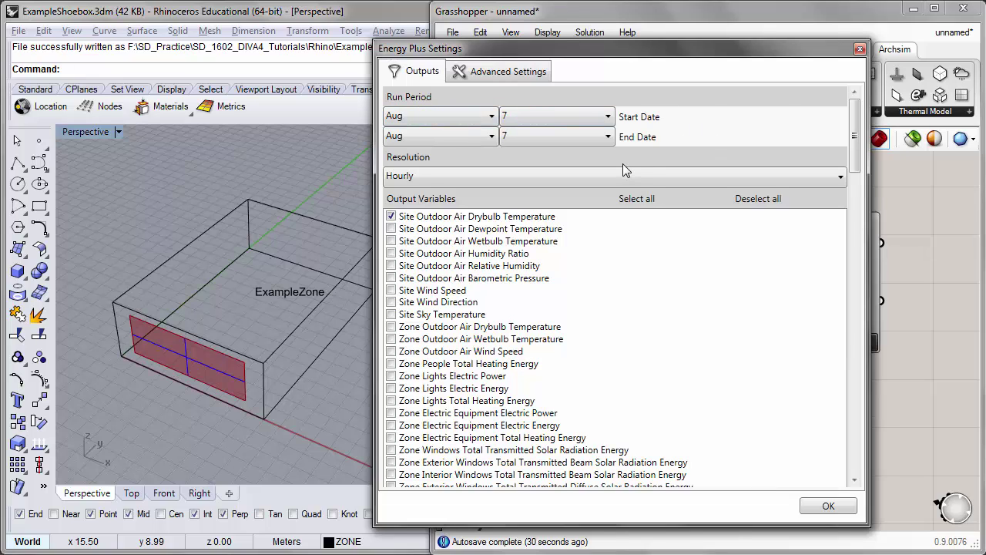
- Set the EnergyPlus run period to start on Aug 1 and accept the settings
click(524, 113)
click(514, 132)
click(828, 507)
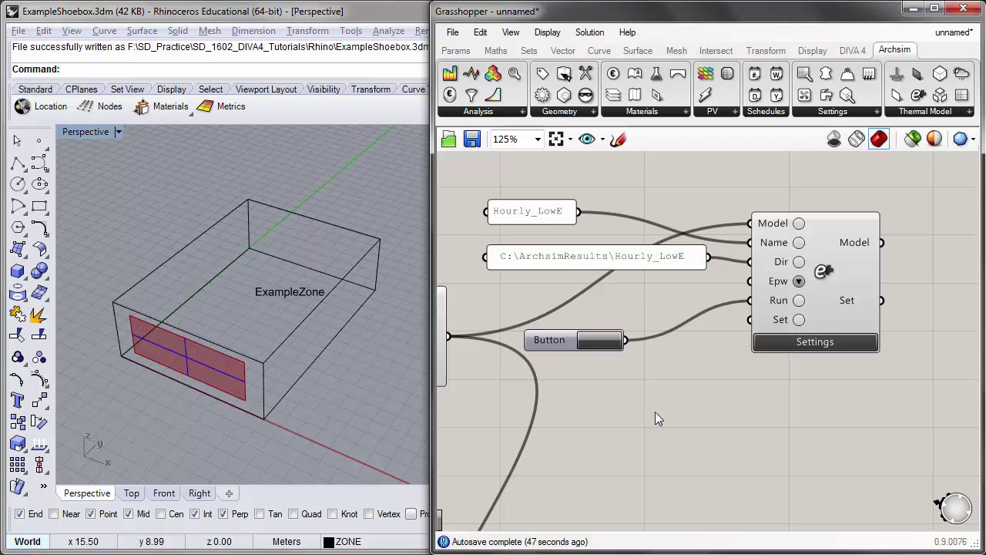
- Run the simulation and open Hourly_LowE.csv from the Hourly_LowE folder in ArchsimResults
right_drag(574, 384, 568, 381)
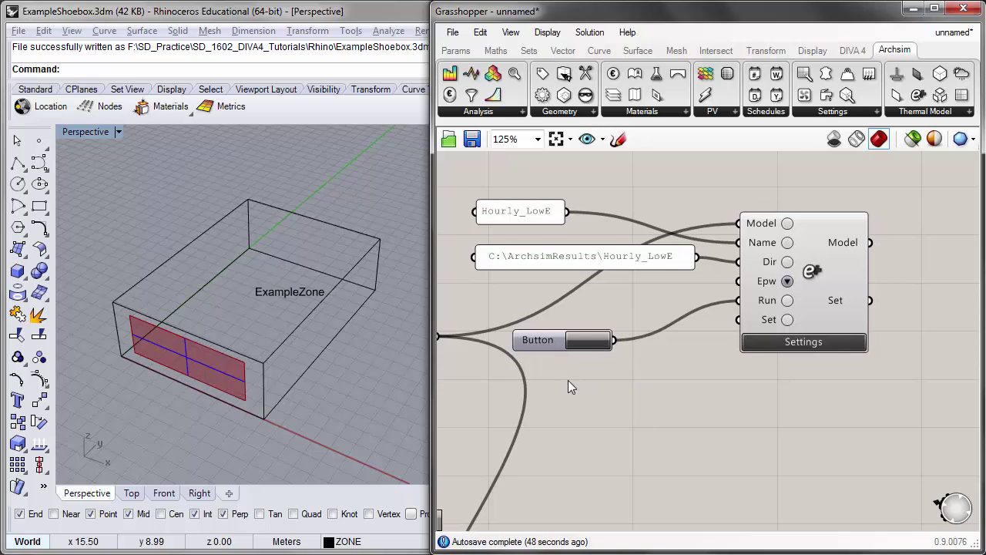
click(595, 343)
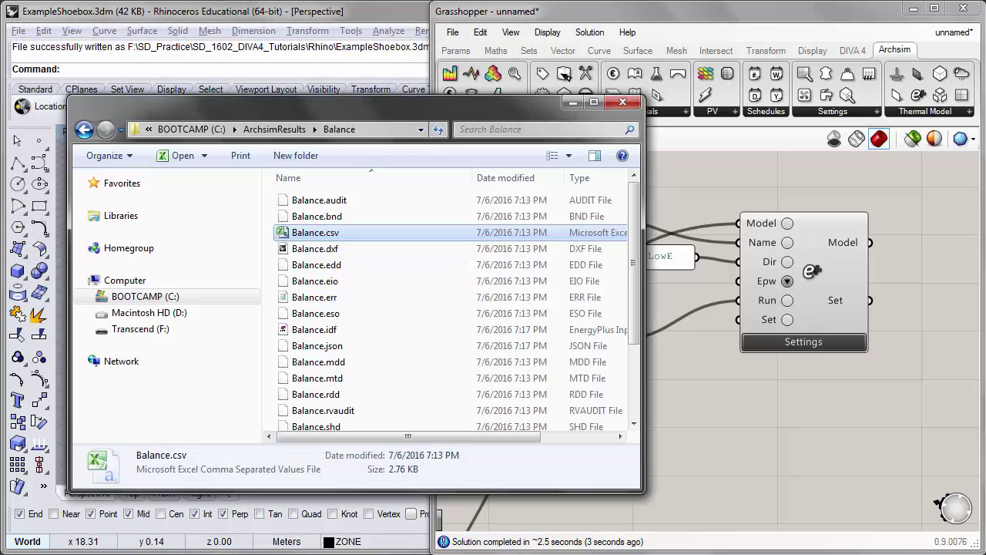
click(274, 129)
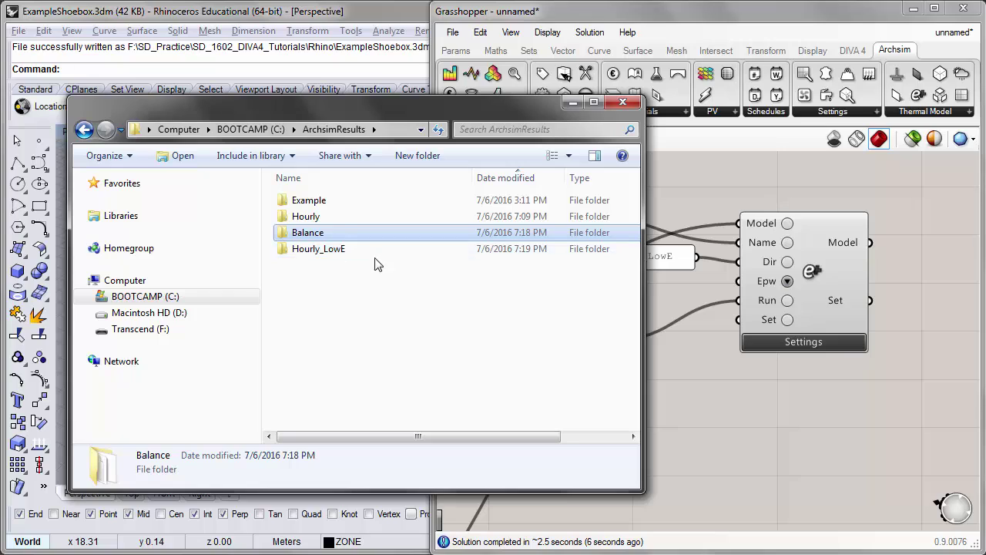
click(327, 249)
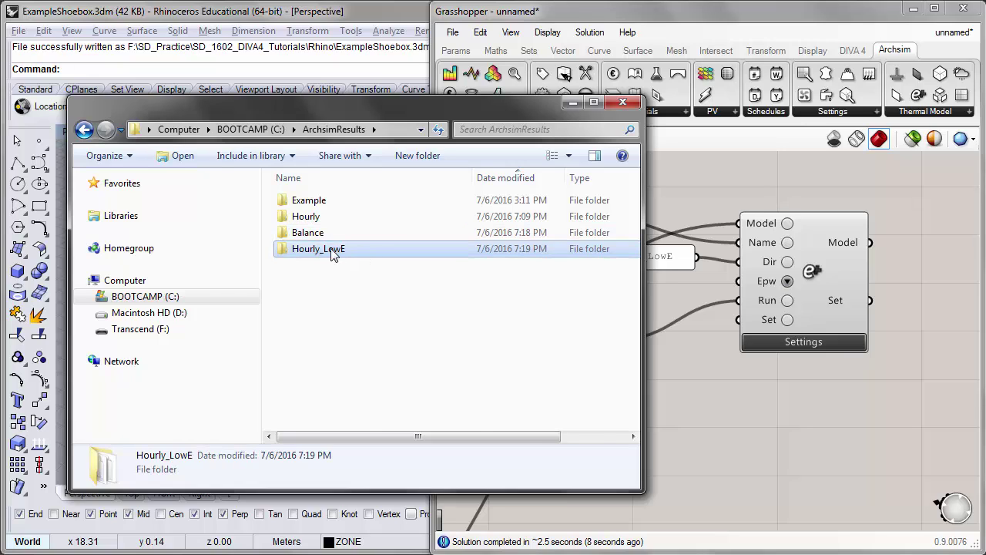
double_click(331, 255)
double_click(331, 252)
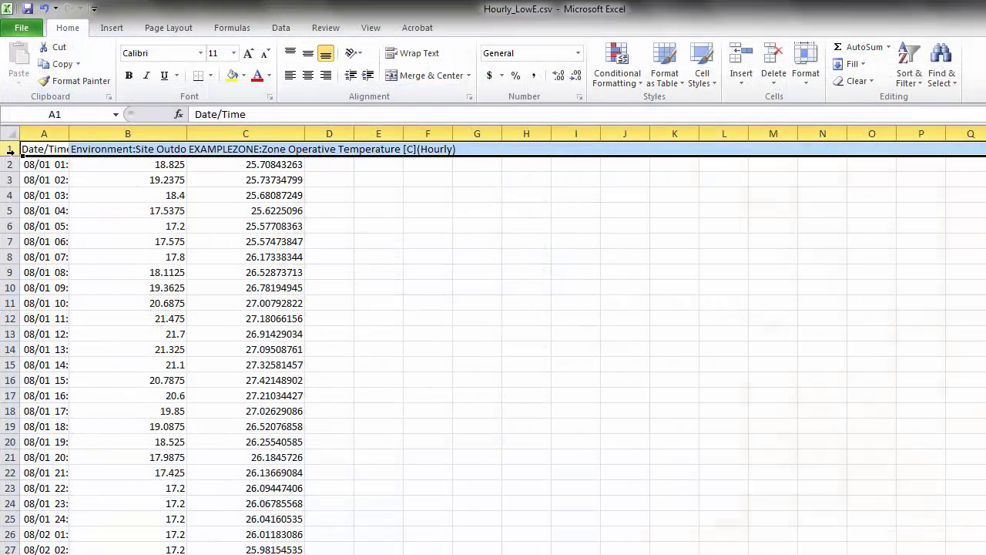
- Wrap the header row's text and copy the Zone Operative Temperature column C
click(415, 52)
click(202, 229)
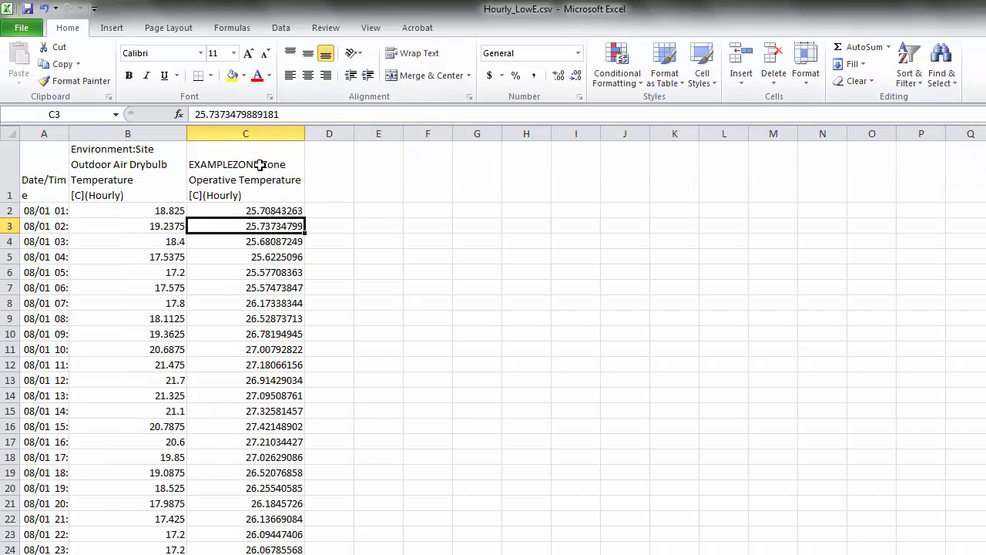
click(260, 164)
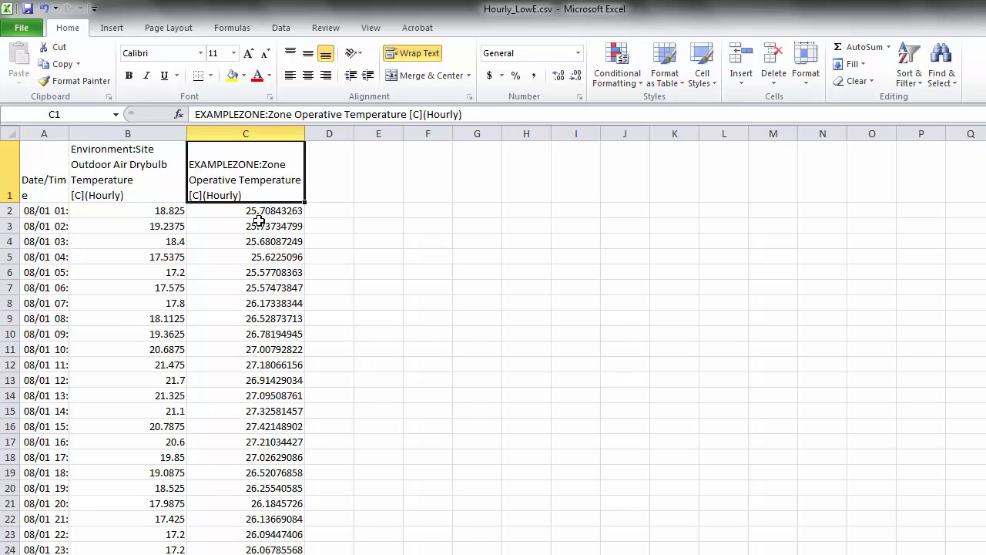
click(248, 128)
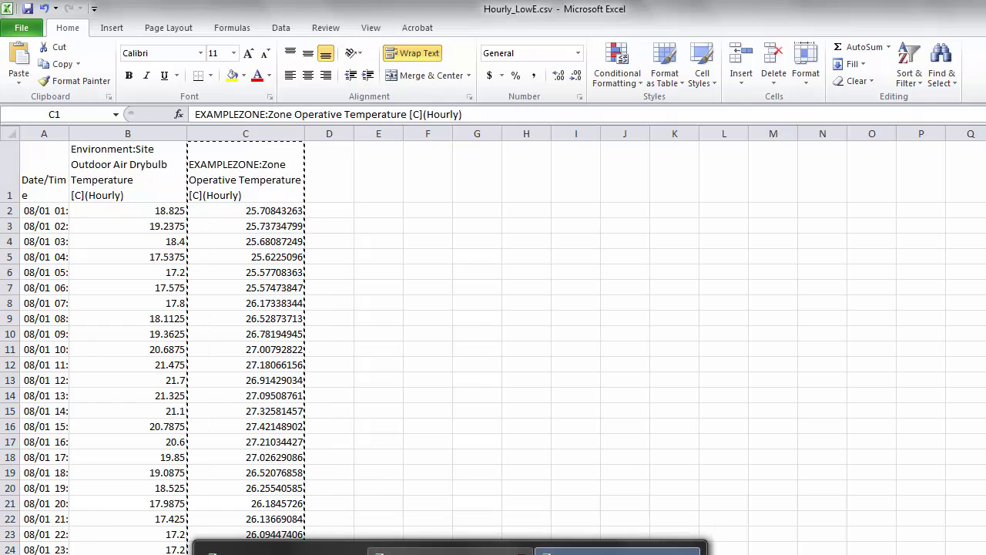
- Switch to the Hourly.csv workbook, move the chart clear of column D and paste the copied temperature column there
click(616, 550)
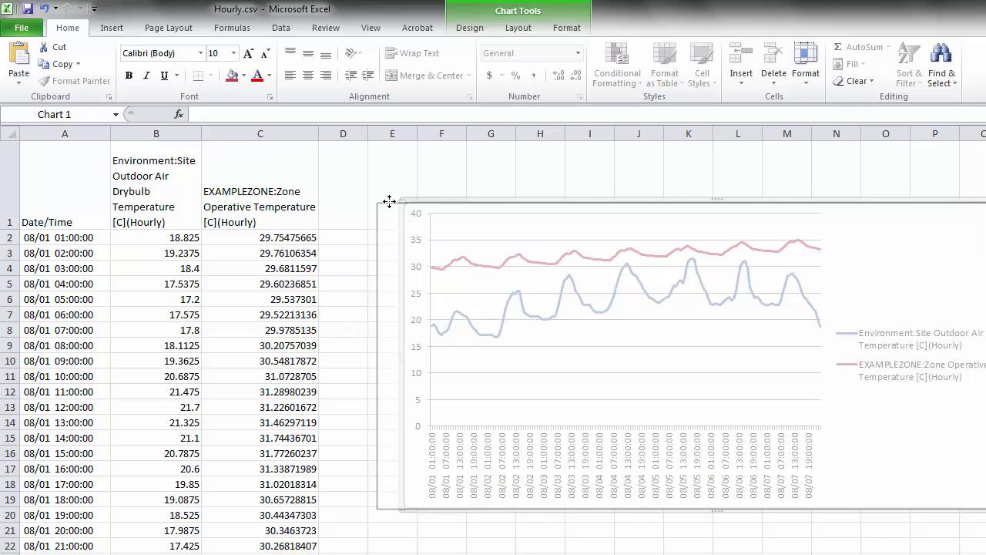
click(341, 133)
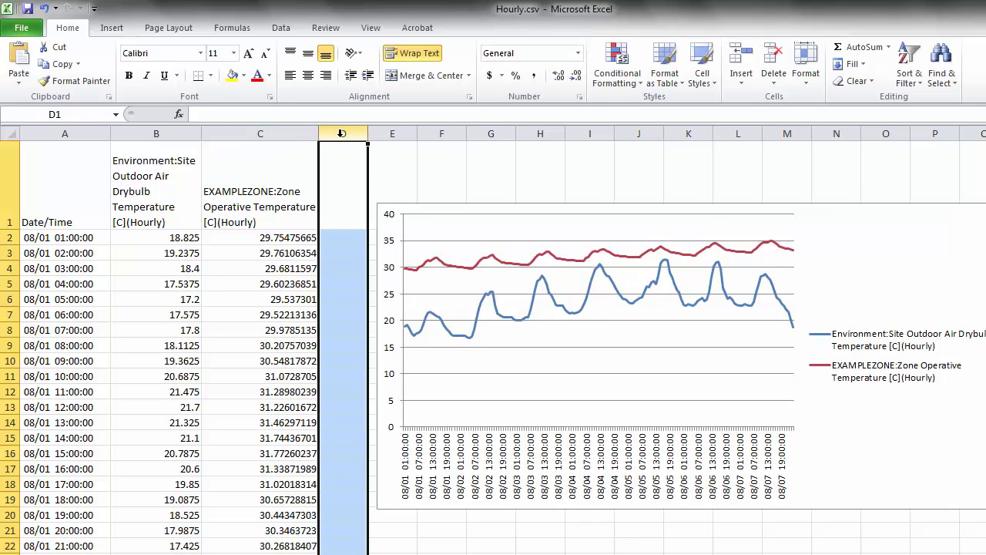
key(ctrl+v)
- Move the line chart just below the header row and extend its data range to include column D
click(471, 206)
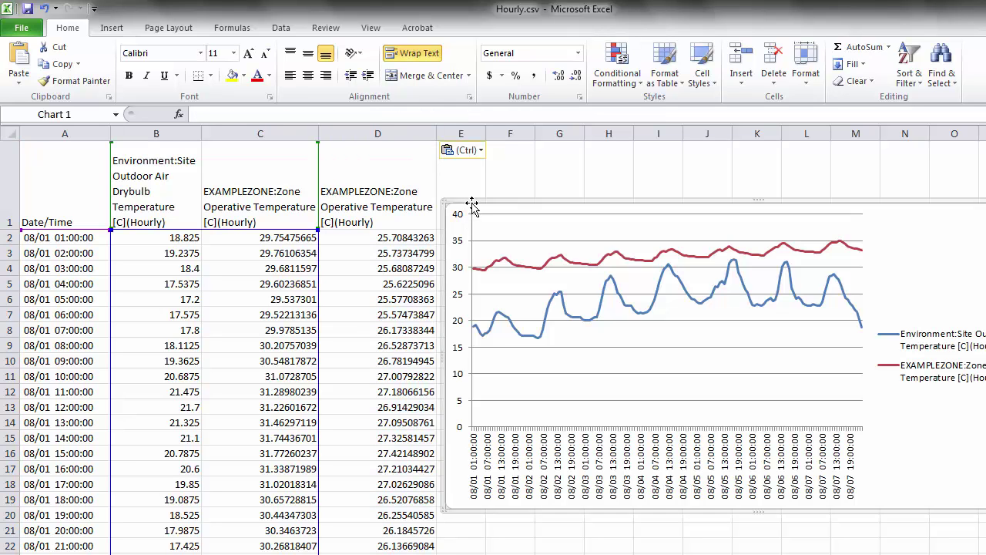
drag(471, 206, 245, 281)
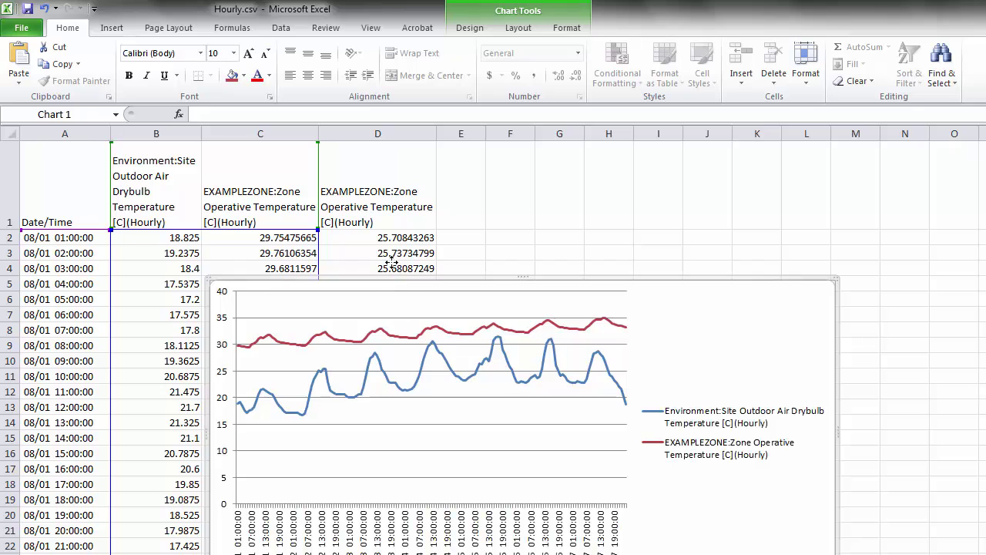
drag(391, 263, 395, 249)
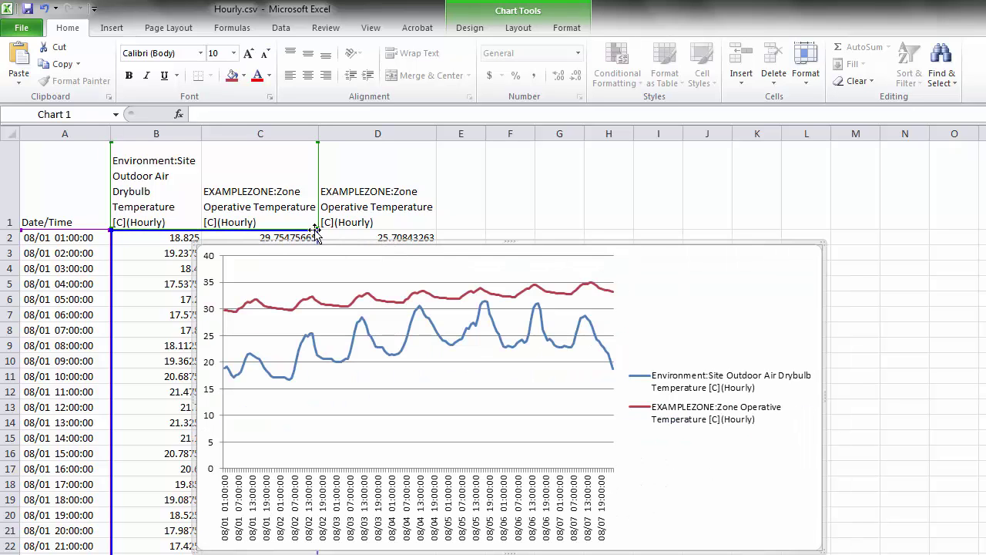
drag(316, 230, 407, 140)
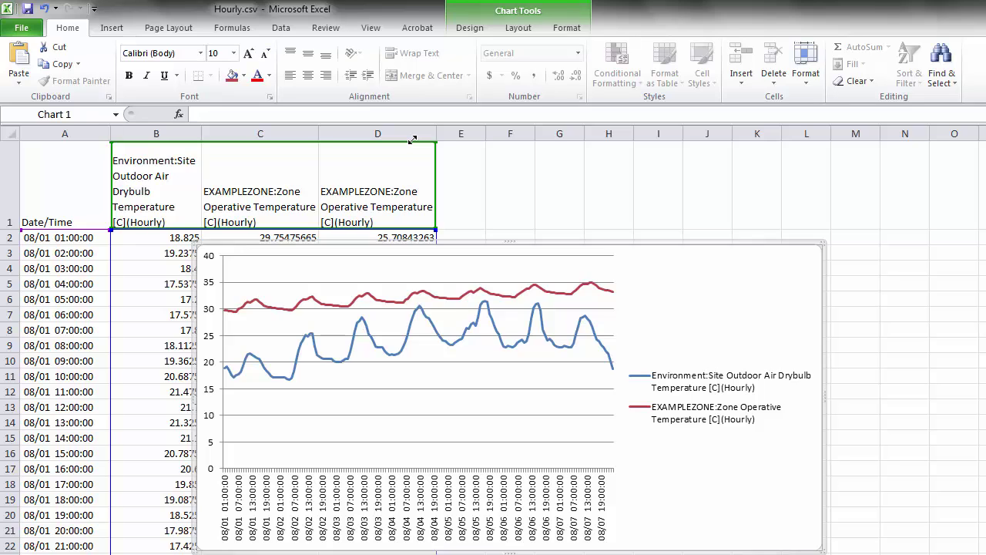
drag(412, 139, 414, 137)
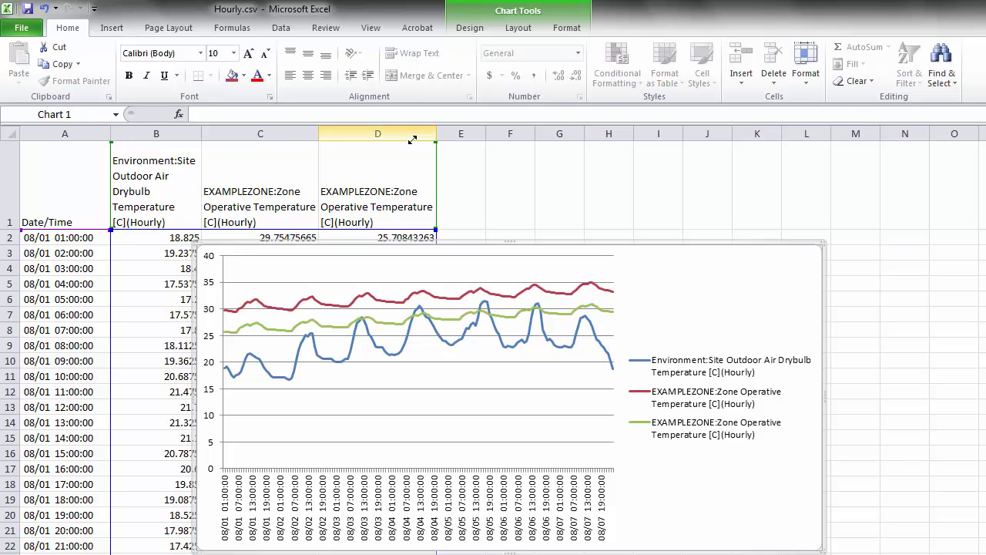
- Insert _LowE after EXAMPLEZONE in the header of cell D1 and move the line chart up over the header row
click(355, 219)
double_click(362, 191)
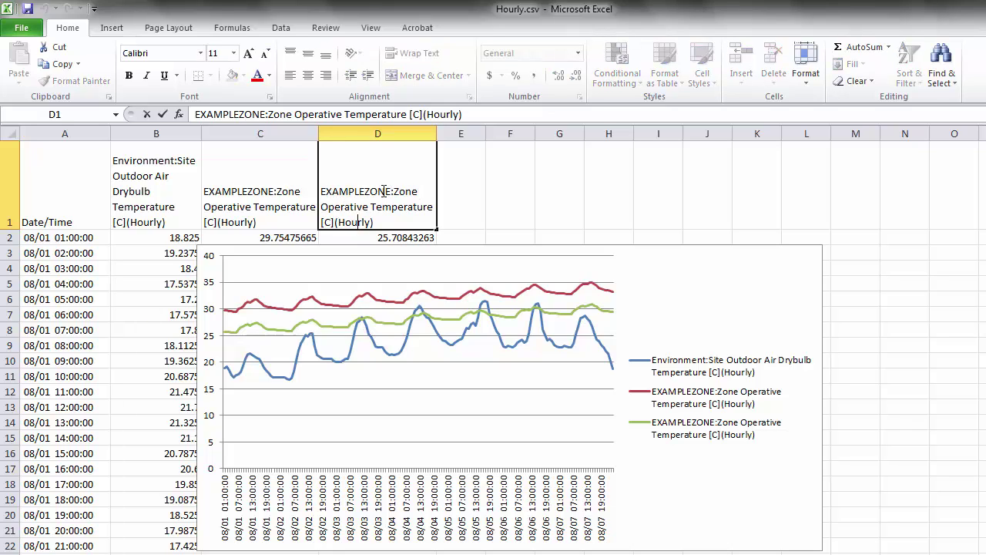
click(389, 191)
text(_LowE)
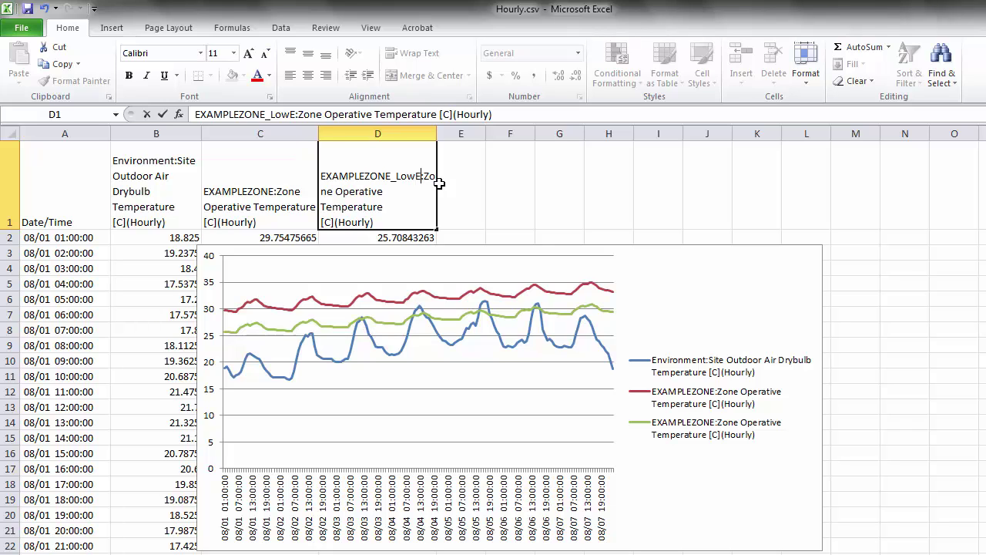
click(463, 182)
drag(632, 277, 620, 223)
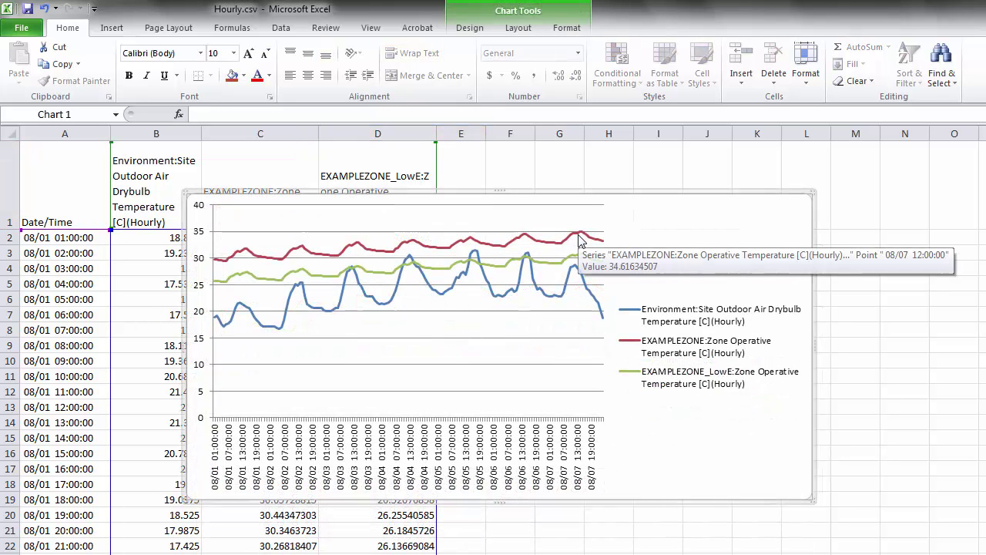
- Compare the EXAMPLEZONE and EXAMPLEZONE_LowE operative temperature curves with the outdoor drybulb curve on the chart
click(239, 258)
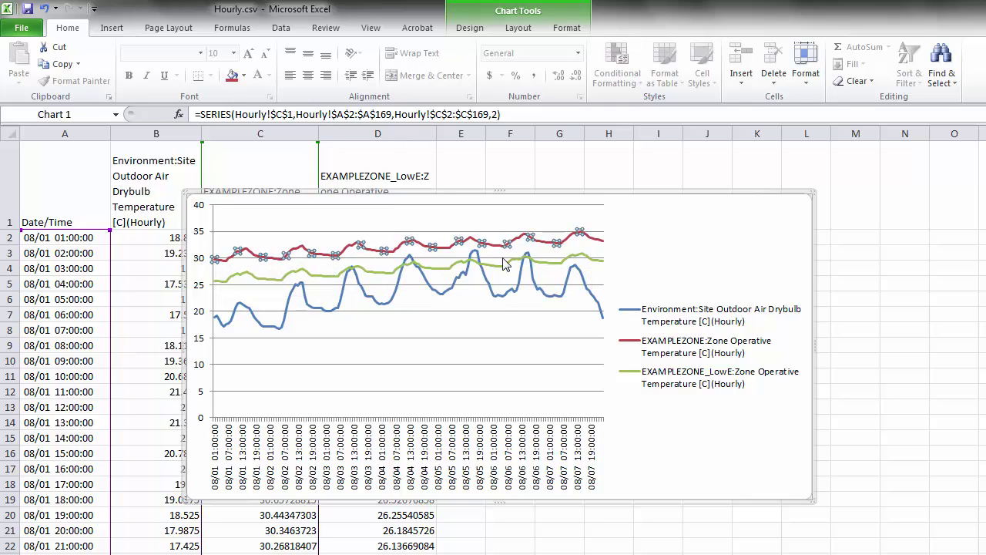
click(676, 246)
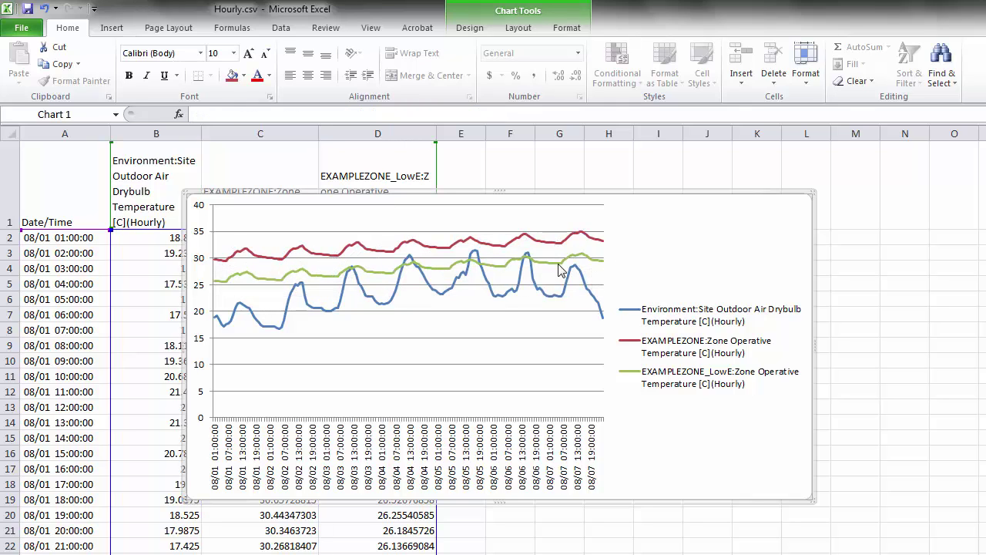
mouse_move(559, 267)
click(583, 257)
click(616, 281)
mouse_move(505, 273)
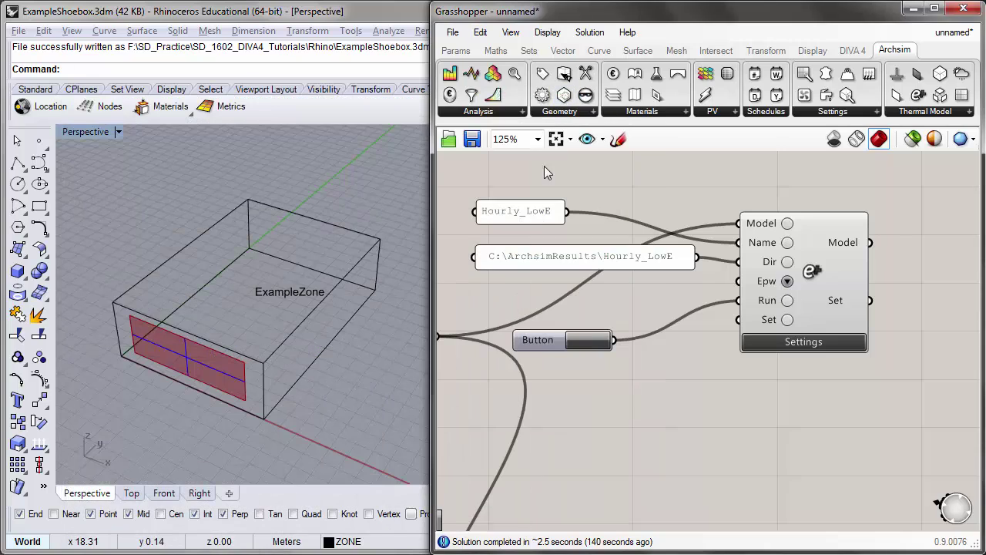
- Switch to Grasshopper and check the heating, cooling and mechanical ventilation conditioning settings of the ExampleZone component
click(573, 102)
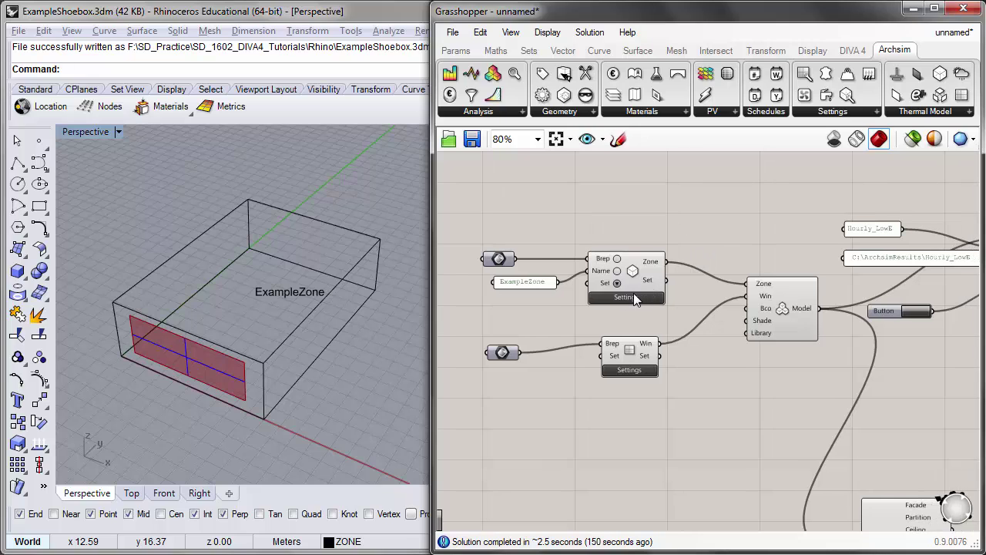
click(651, 296)
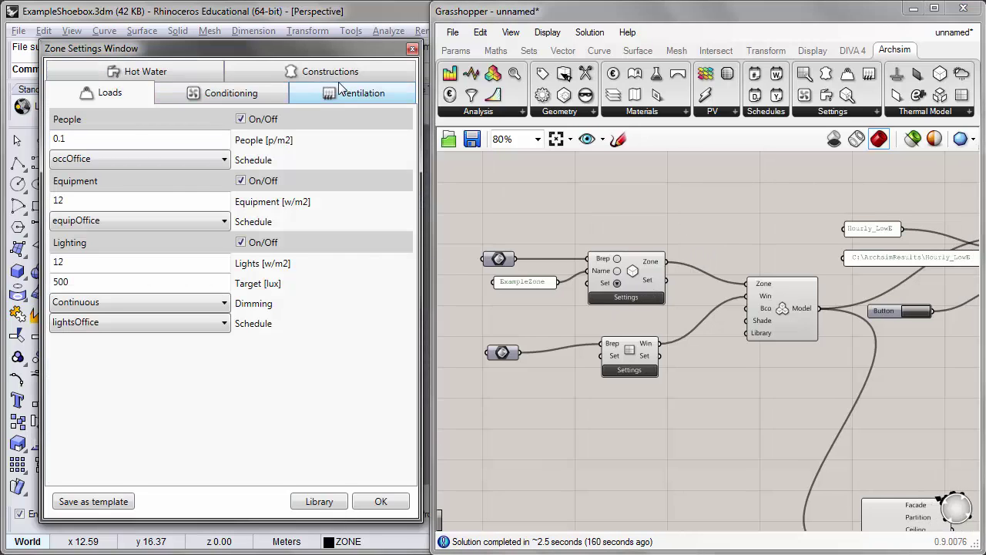
click(252, 105)
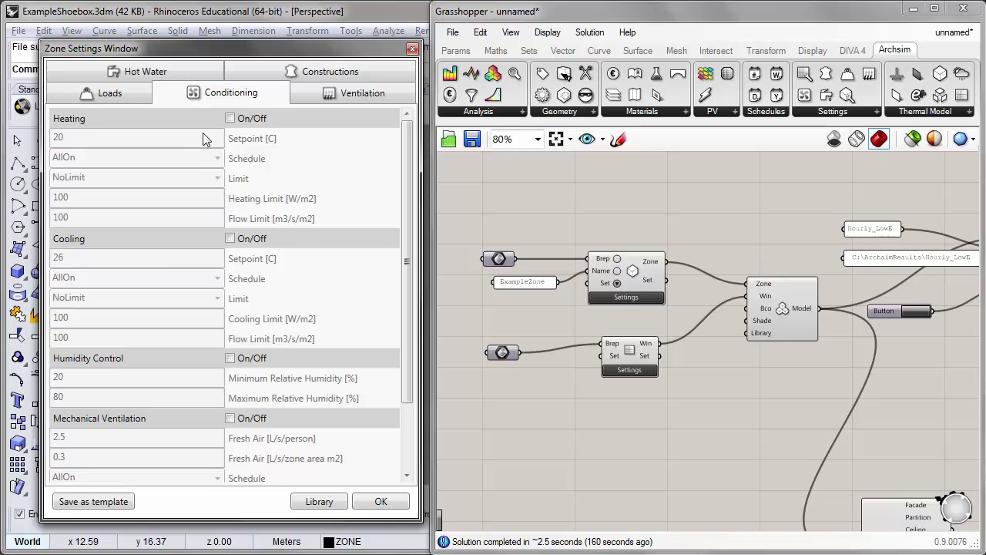
click(381, 502)
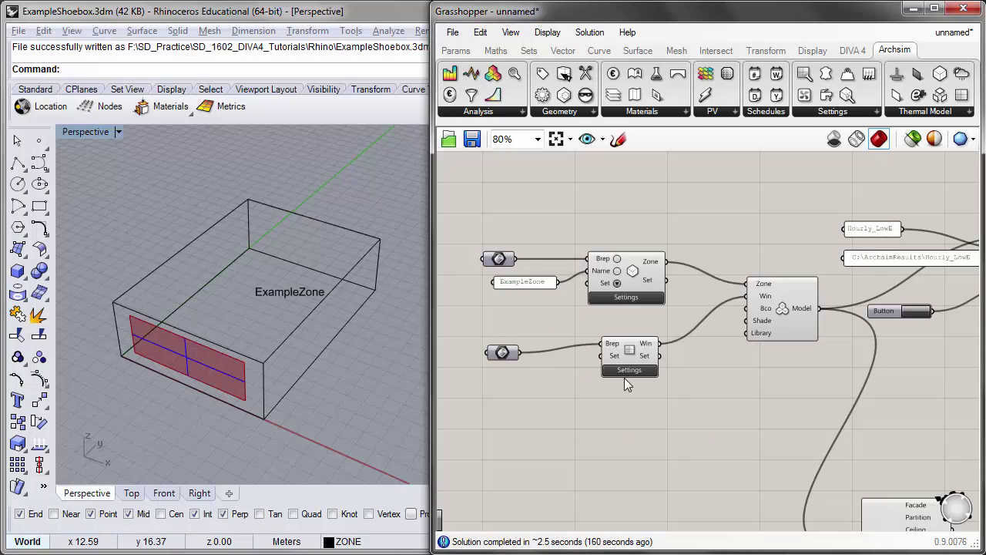
- Change the simulation's name panel to Hourly_Year and its directory panel to C:\ArchsimResults\Hourly_Year
right_drag(820, 393, 540, 379)
scroll(559, 224, up, 2)
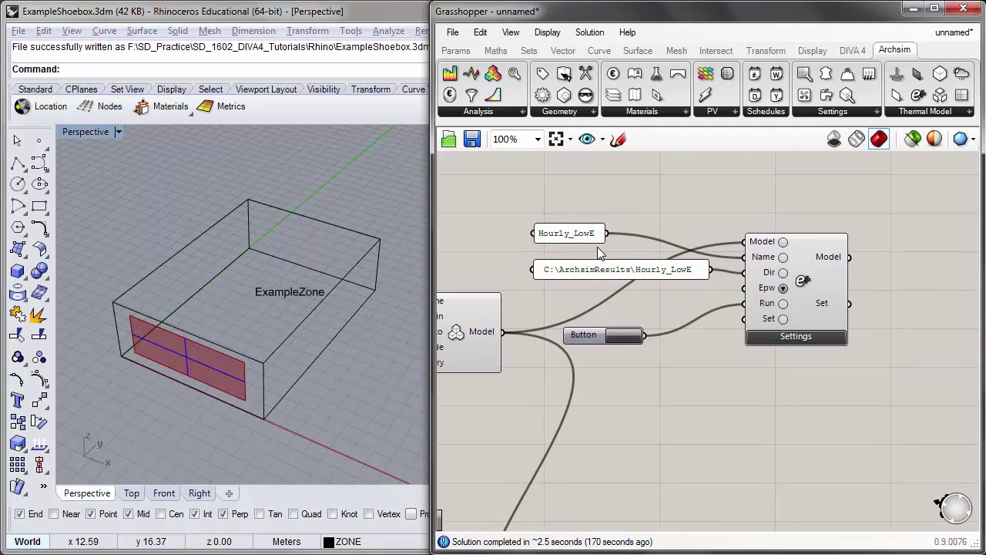
double_click(574, 242)
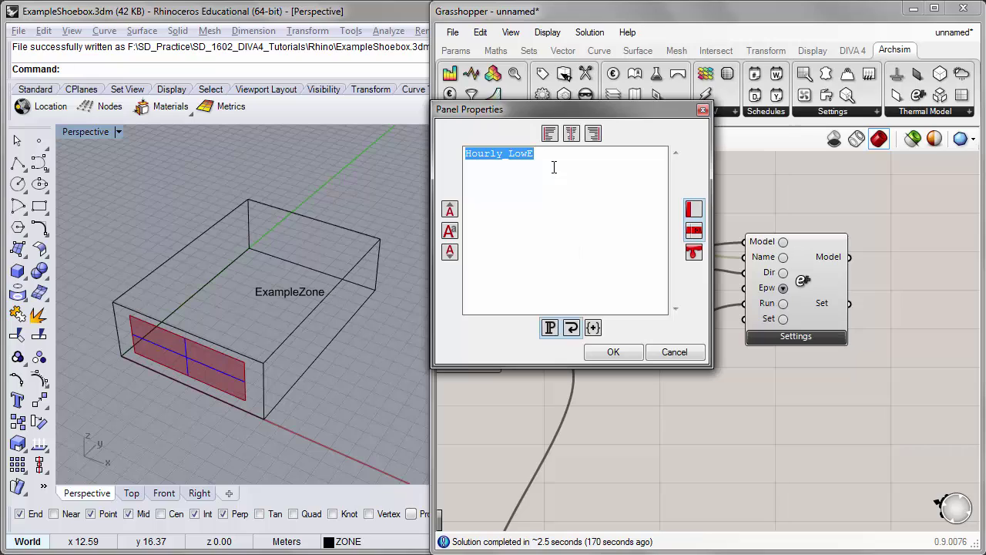
drag(552, 165, 511, 164)
text(Year)
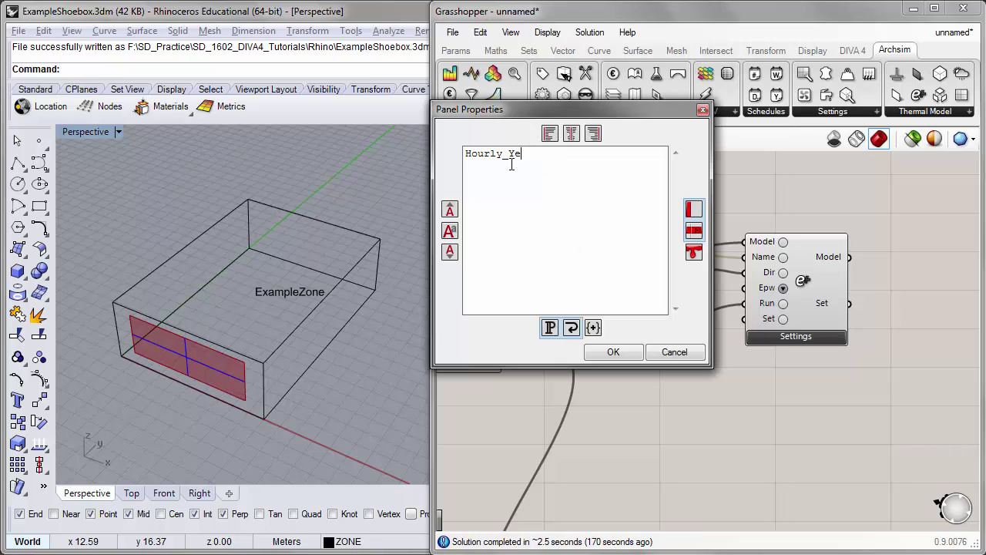
click(608, 352)
double_click(614, 273)
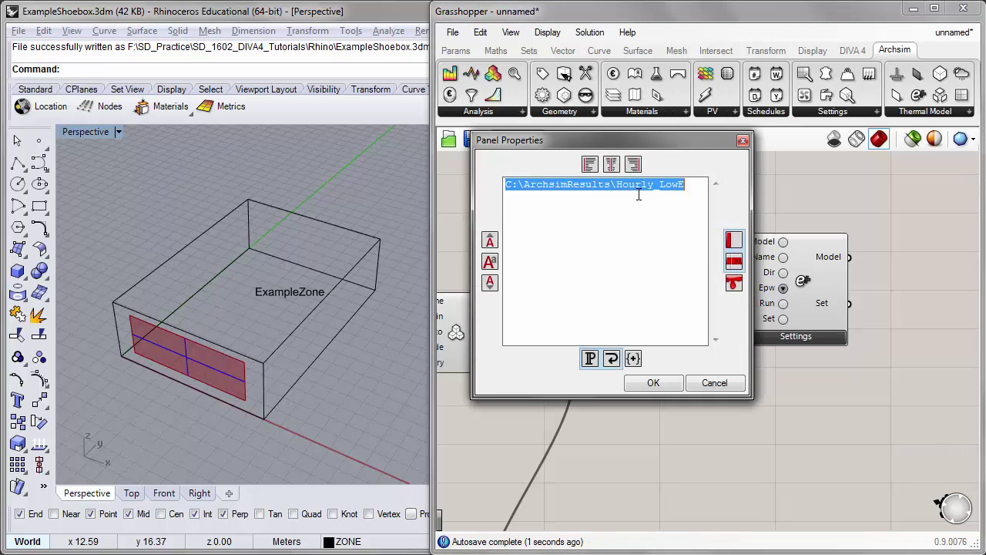
drag(659, 184, 711, 183)
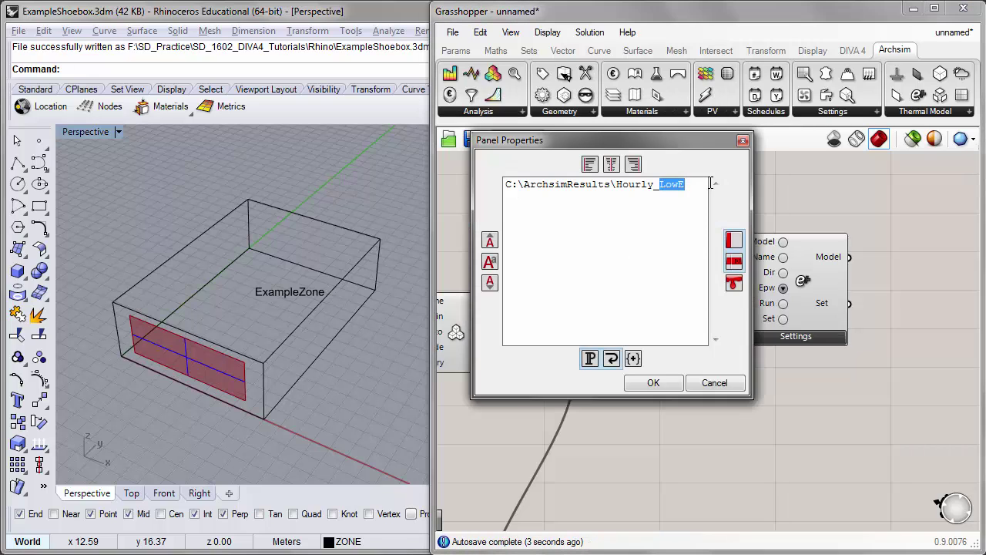
text(Year)
click(666, 384)
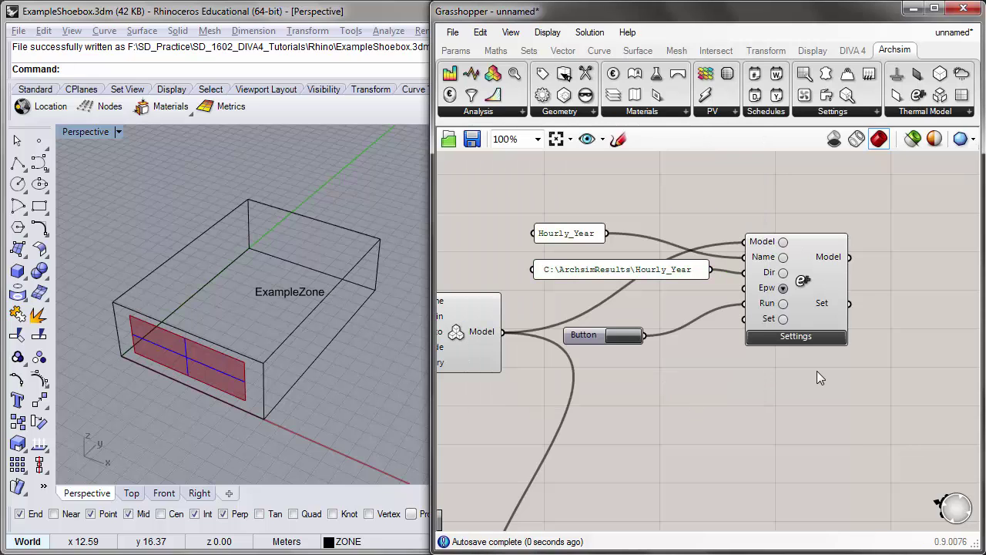
- Set the EnergyPlus run period to start on Jan 1 and end on Dec 31
click(807, 337)
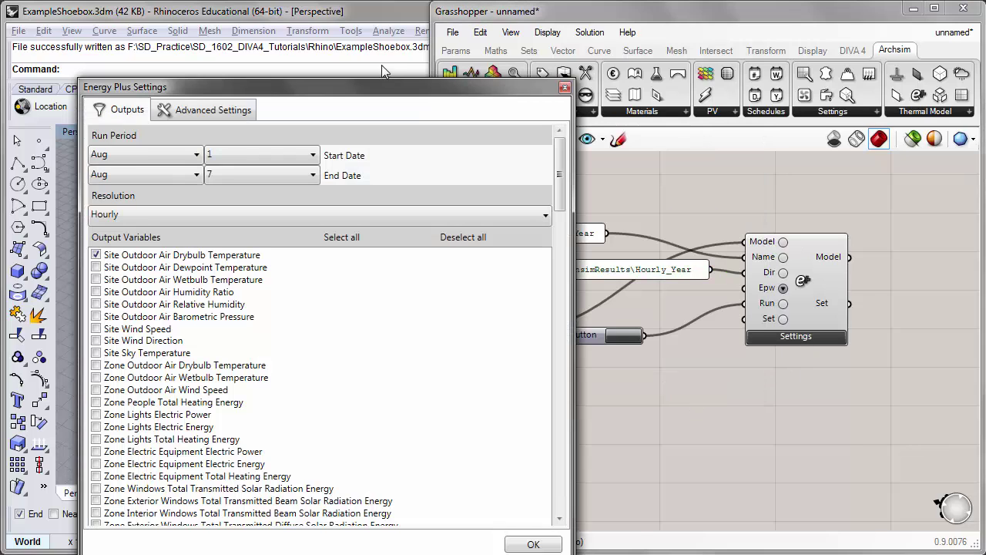
drag(365, 72, 626, 54)
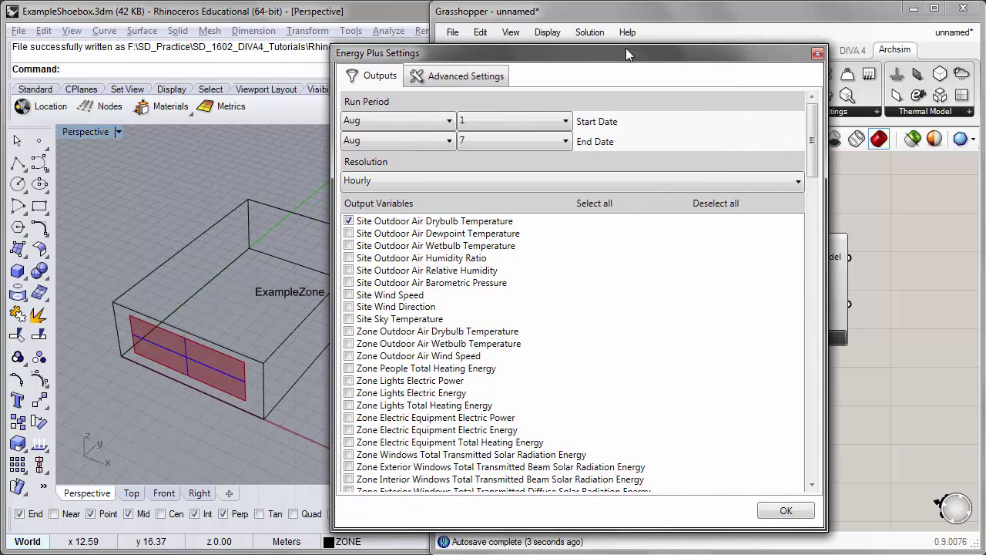
click(442, 121)
click(390, 138)
click(445, 141)
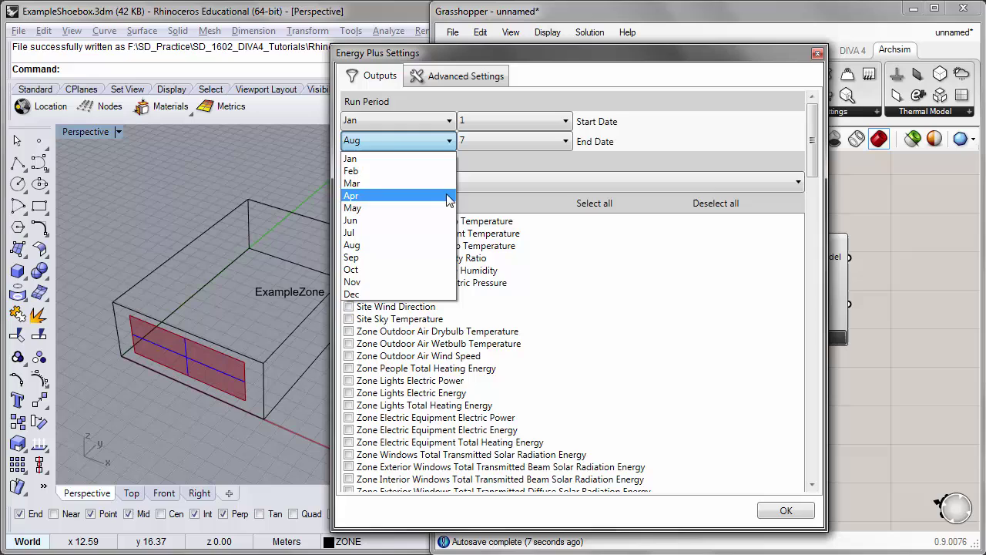
click(375, 287)
click(495, 147)
scroll(546, 291, down, 5)
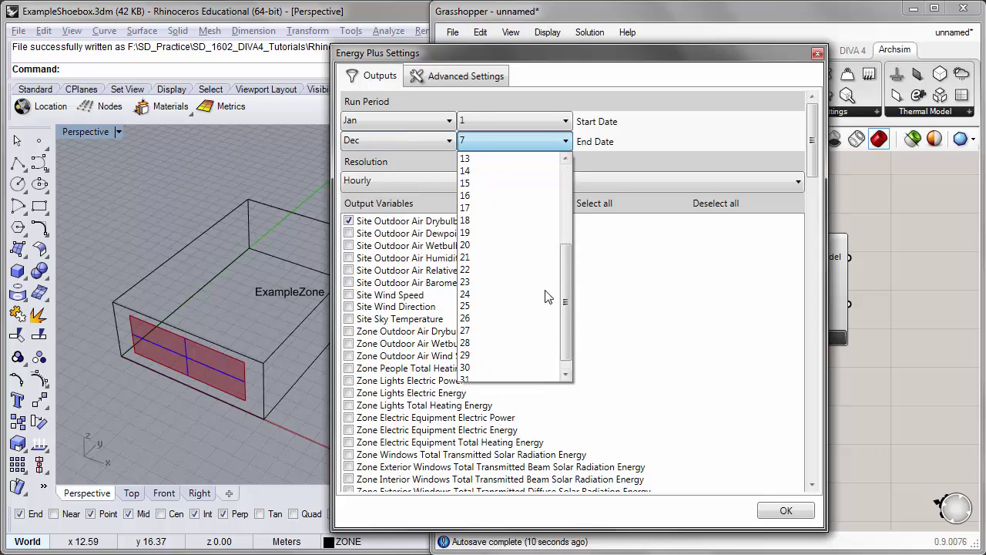
click(487, 371)
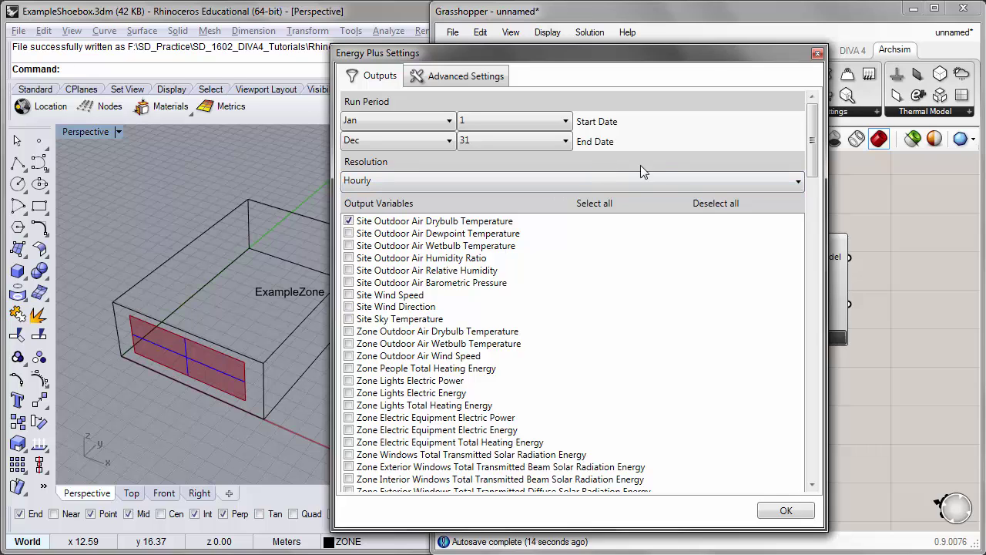
- Deselect all output variables, enable only Zone Air Temperature and Zone Air Relative Humidity, and run the simulation
click(702, 201)
drag(812, 135, 811, 171)
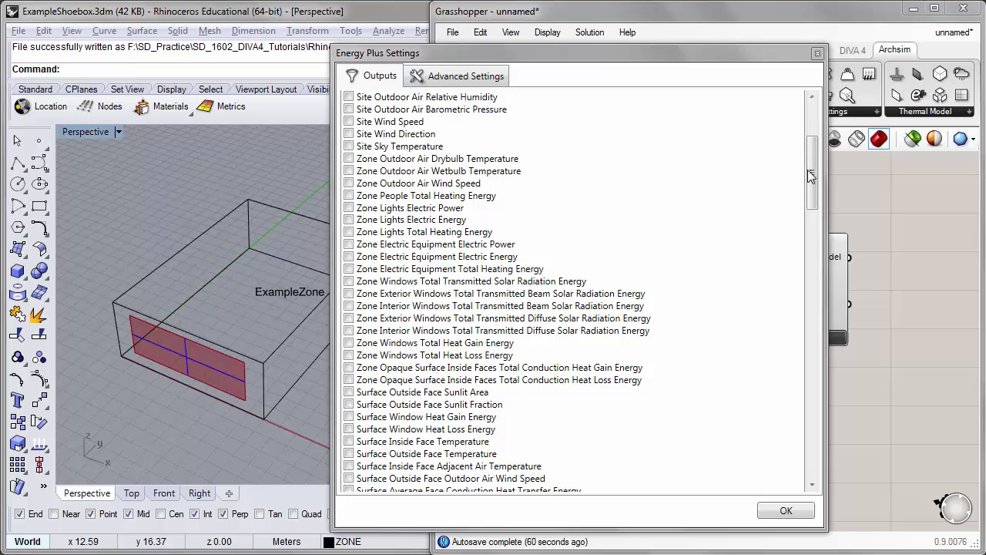
drag(813, 176, 809, 320)
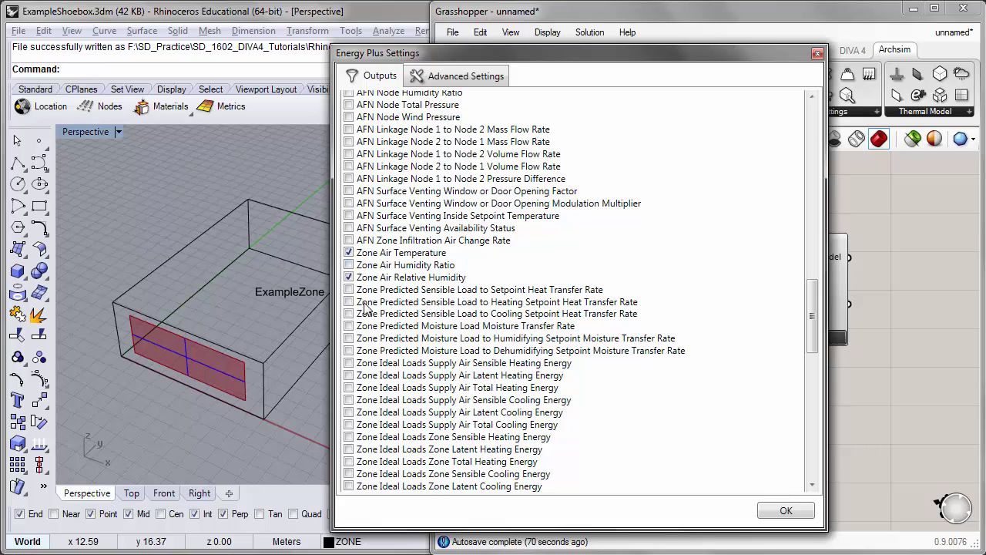
click(785, 511)
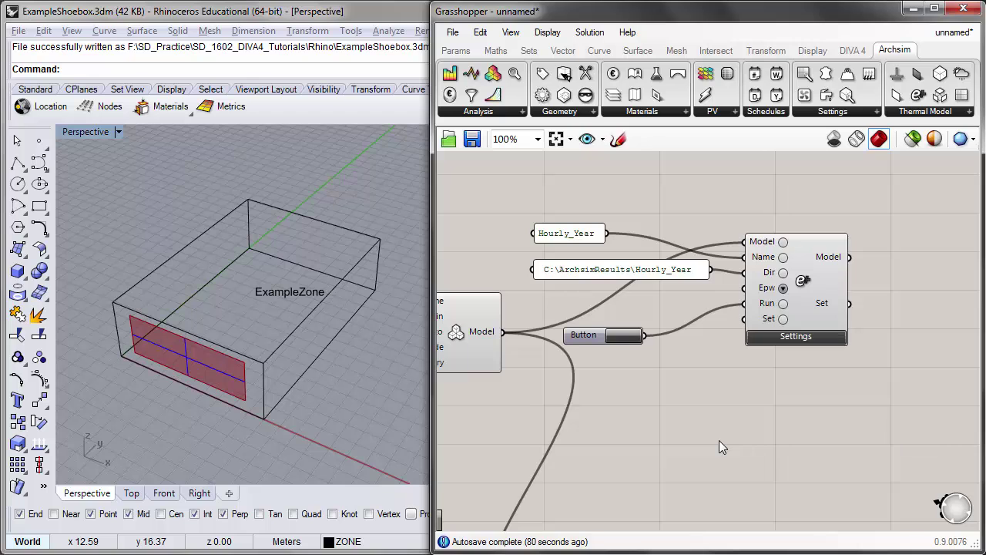
click(631, 340)
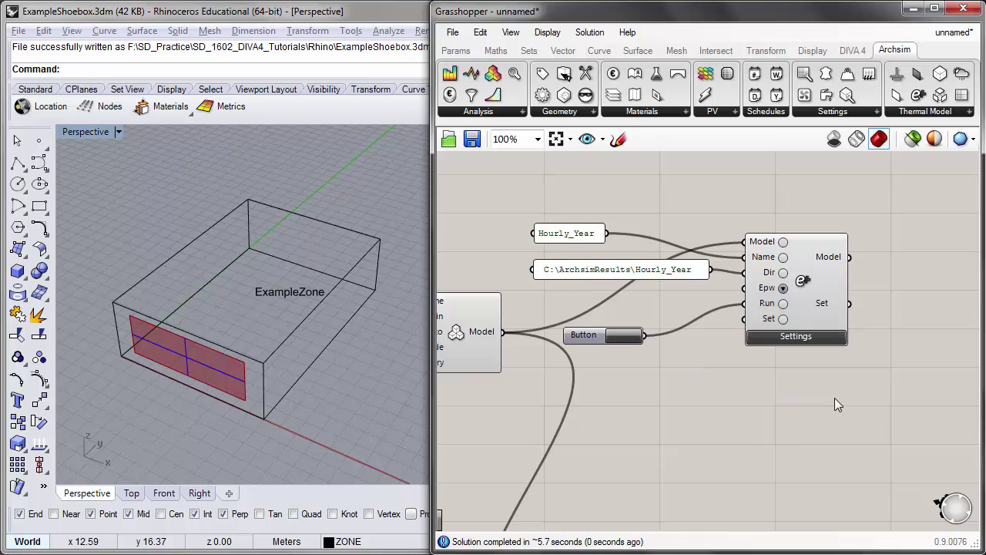
- Place the Archsim psychrometric chart component with T, RH and Pt inputs beyond the EnergyPlus component, leaving space between them
right_drag(861, 395, 674, 375)
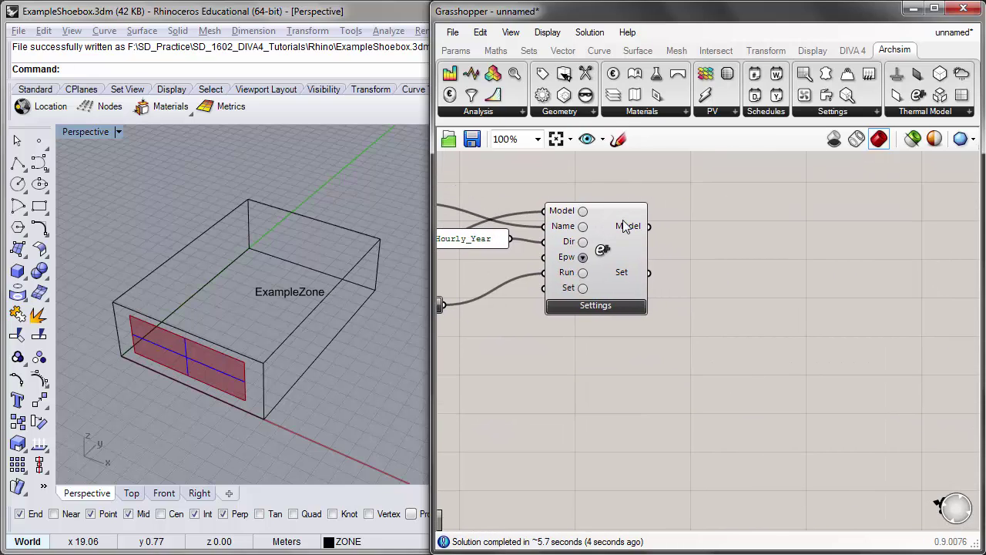
mouse_move(567, 363)
right_down()
mouse_move(578, 363)
mouse_move(557, 370)
right_up()
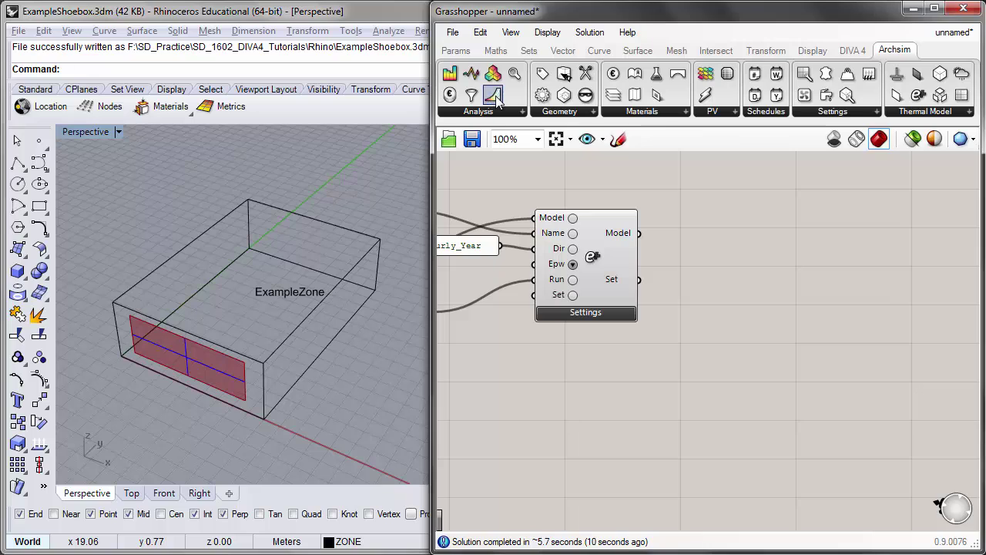
drag(496, 99, 797, 273)
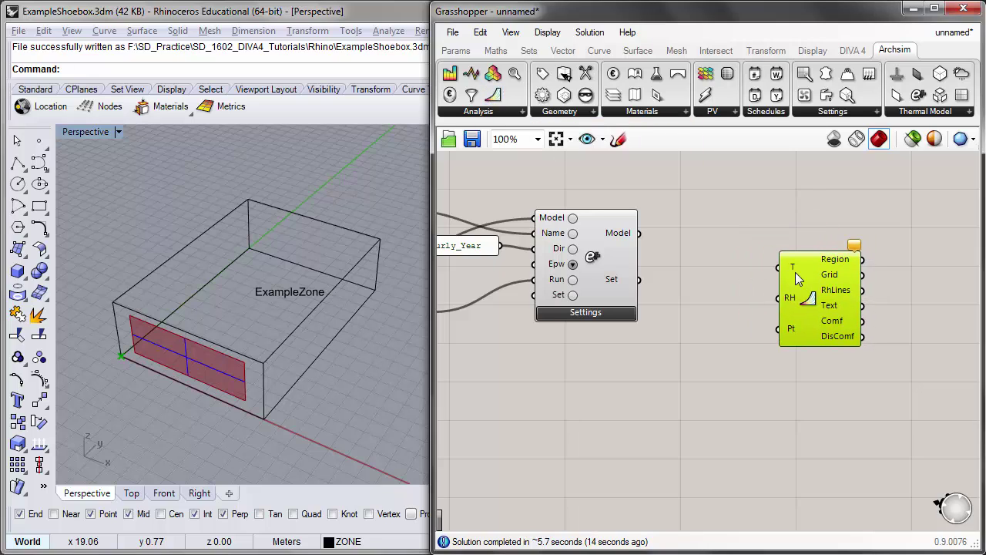
click(762, 323)
right_drag(762, 323, 696, 326)
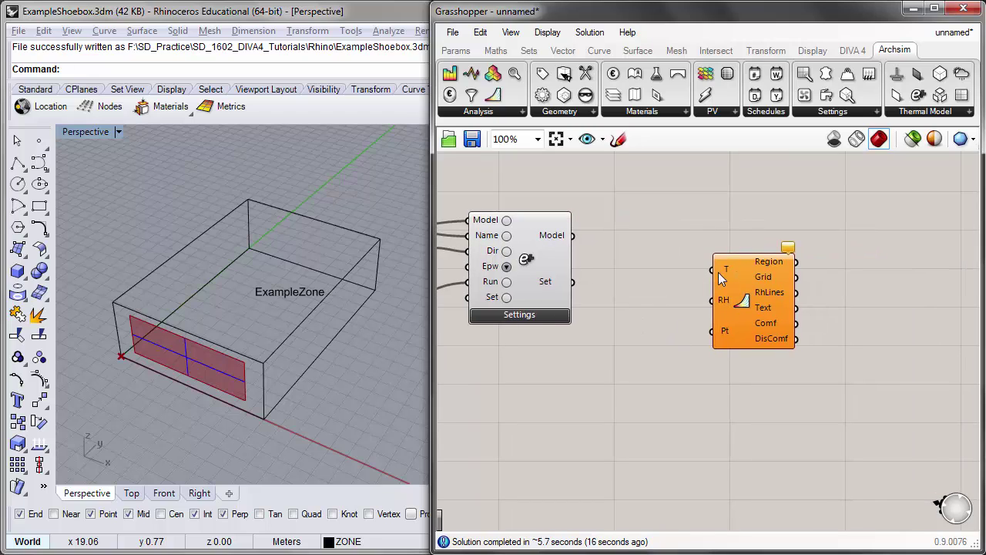
click(724, 301)
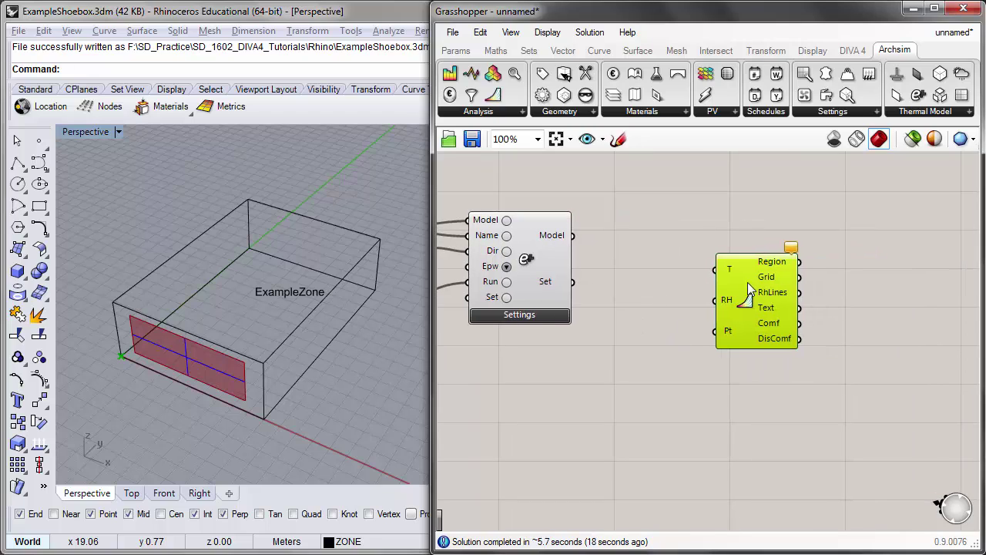
drag(747, 282, 804, 282)
click(703, 270)
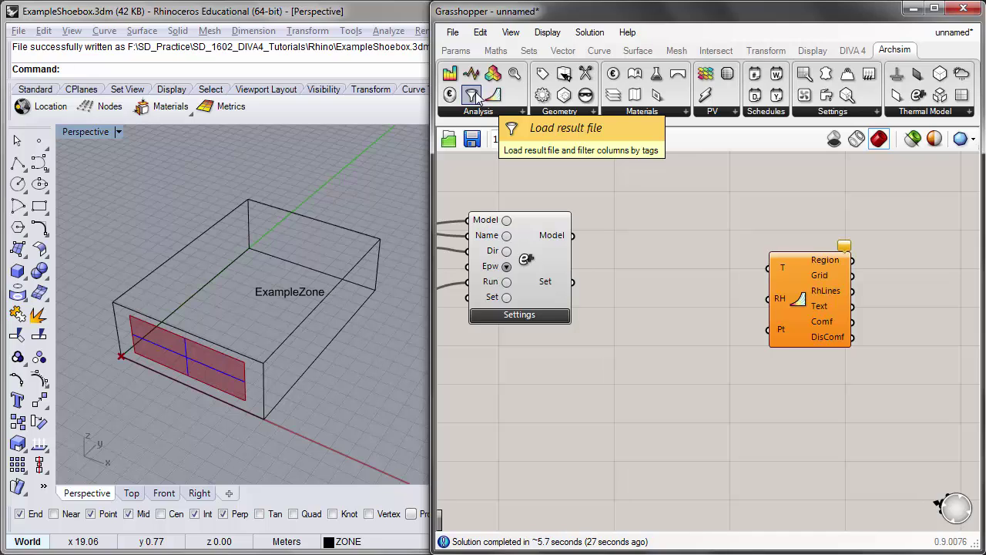
- Add a Load result file component before the psychrometric chart and connect the EnergyPlus component's Model output to its Model input
drag(472, 94, 678, 254)
drag(797, 266, 848, 282)
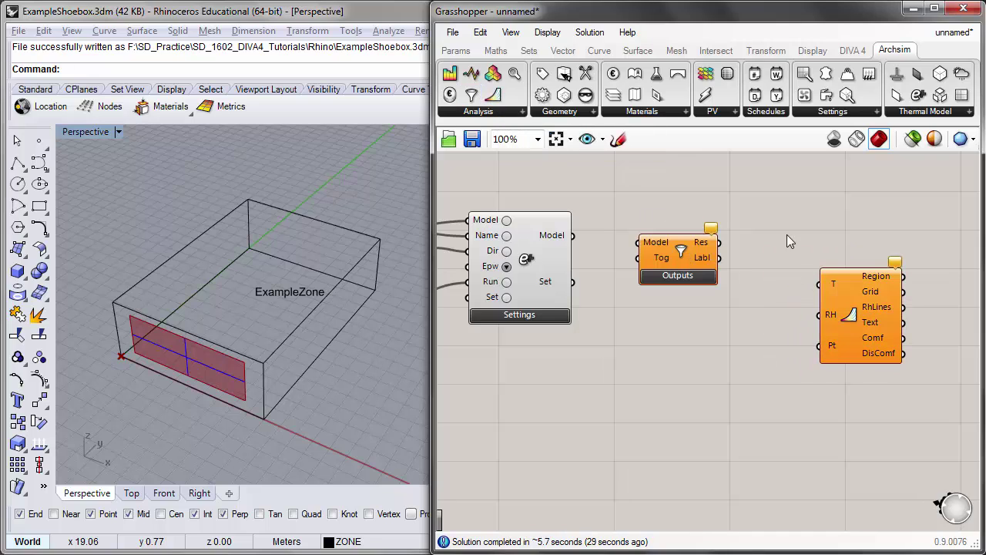
drag(669, 248, 666, 246)
drag(571, 235, 659, 252)
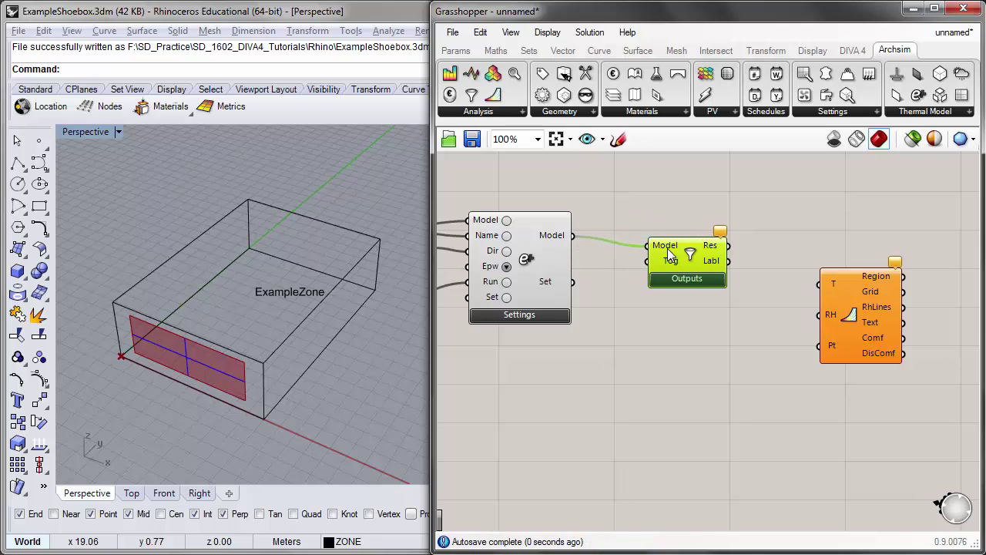
- Add a Boolean Toggle to the canvas below the Load result file component
click(597, 351)
double_click(598, 372)
text(bo)
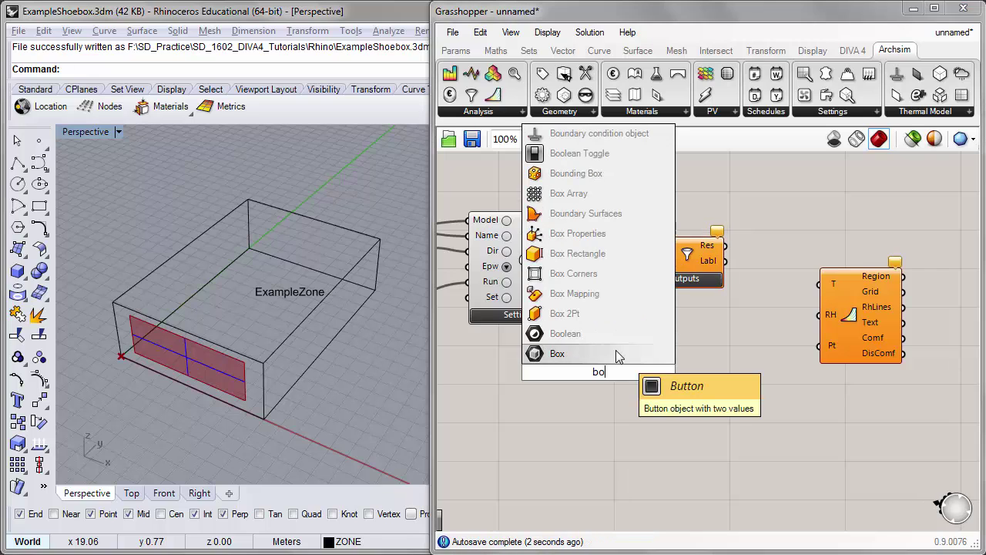
click(539, 154)
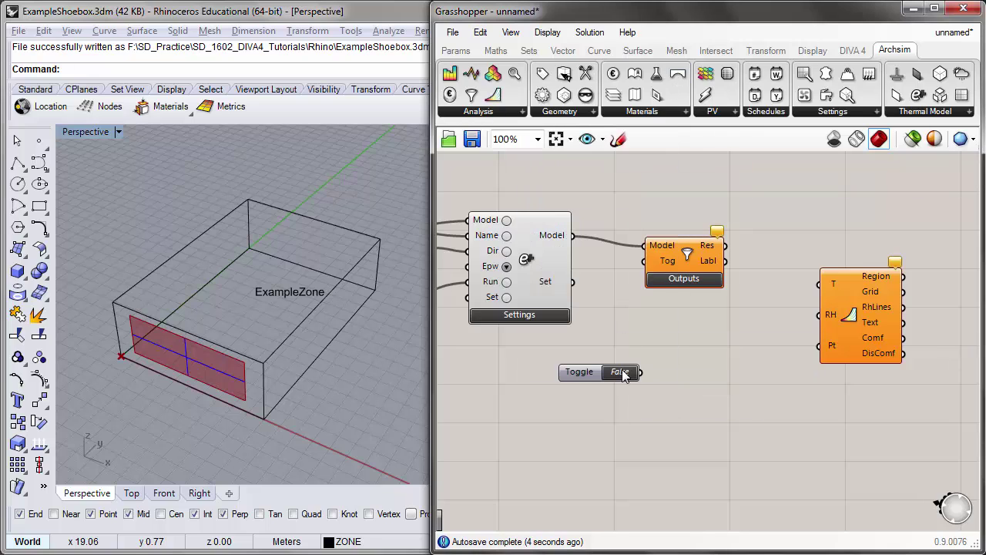
- Feed a True toggle into the Load result Tog input and select ExampleZone's Zone Air Temperature and Zone Air Relative Humidity as outputs
double_click(620, 371)
drag(641, 371, 689, 281)
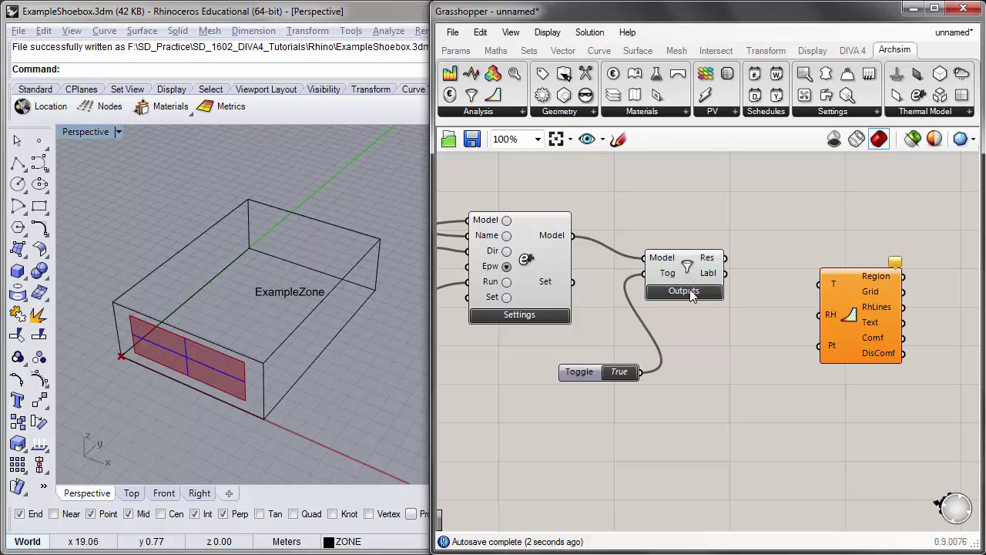
double_click(688, 296)
click(173, 149)
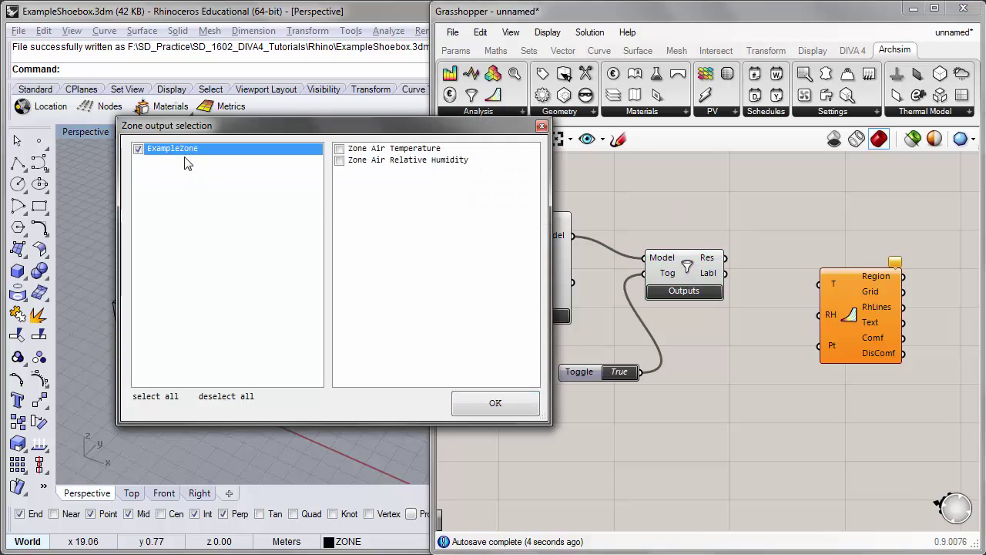
click(339, 149)
click(341, 160)
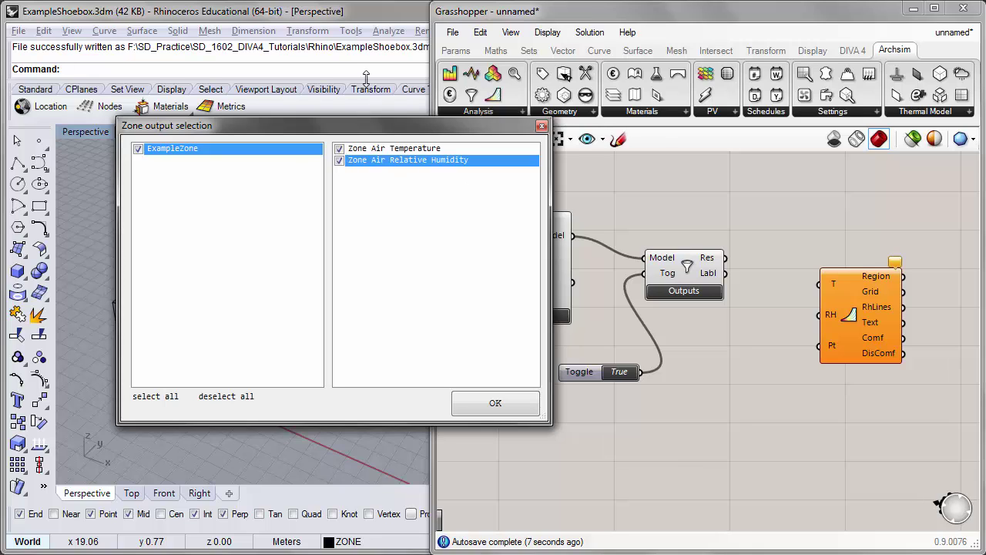
click(495, 401)
- Place a panel after the Load result component, connect the Res output to it, and enlarge it to list more values
double_click(719, 357)
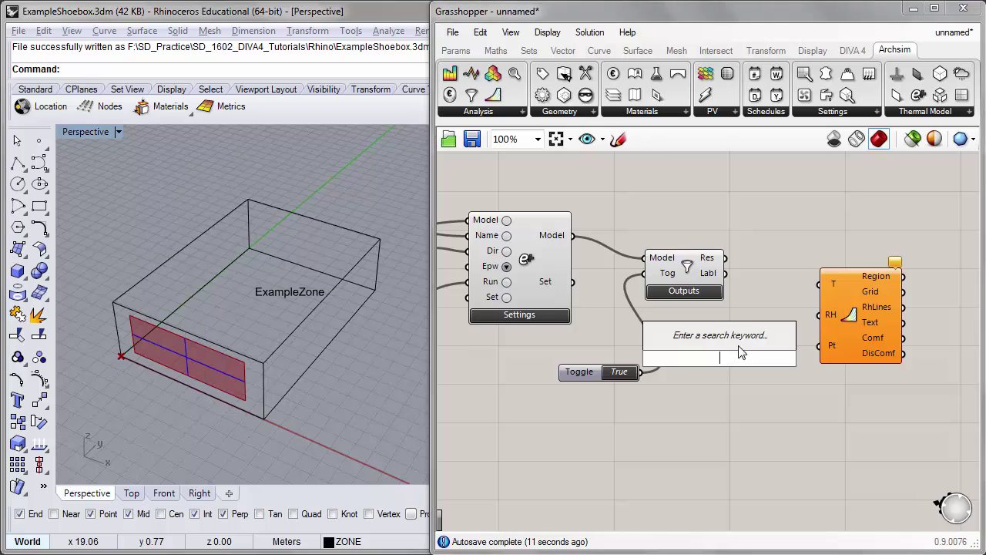
text(panel)
key(Return)
drag(678, 343, 720, 301)
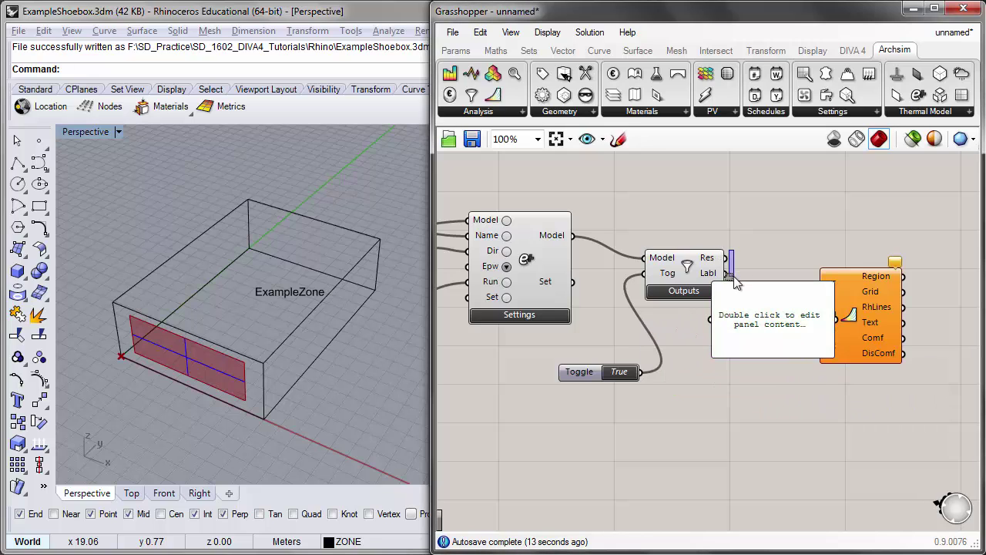
drag(725, 257, 711, 318)
drag(735, 351, 793, 505)
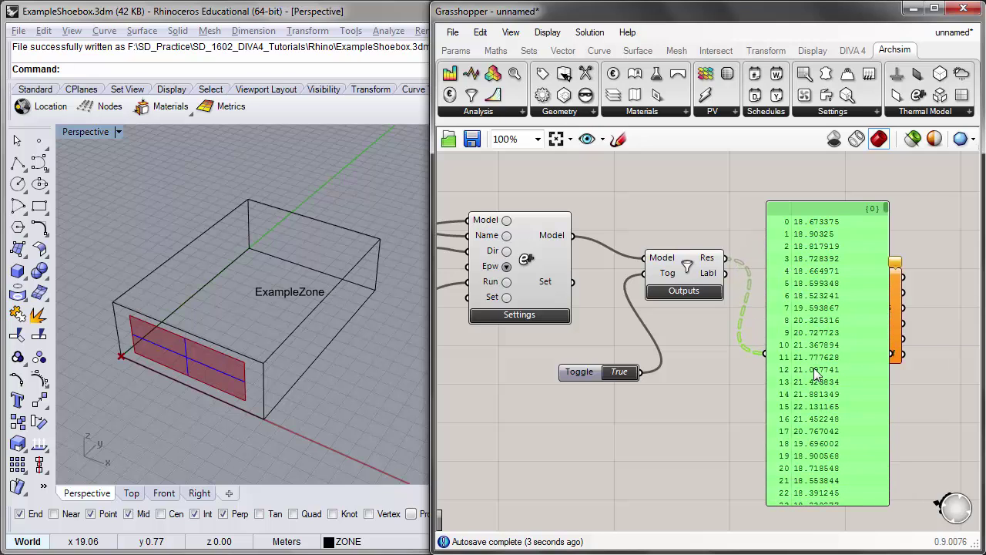
- Look over the listed hourly result values and delete the panel
mouse_move(886, 212)
mouse_down()
mouse_move(876, 531)
mouse_move(884, 205)
mouse_up()
drag(769, 273, 762, 228)
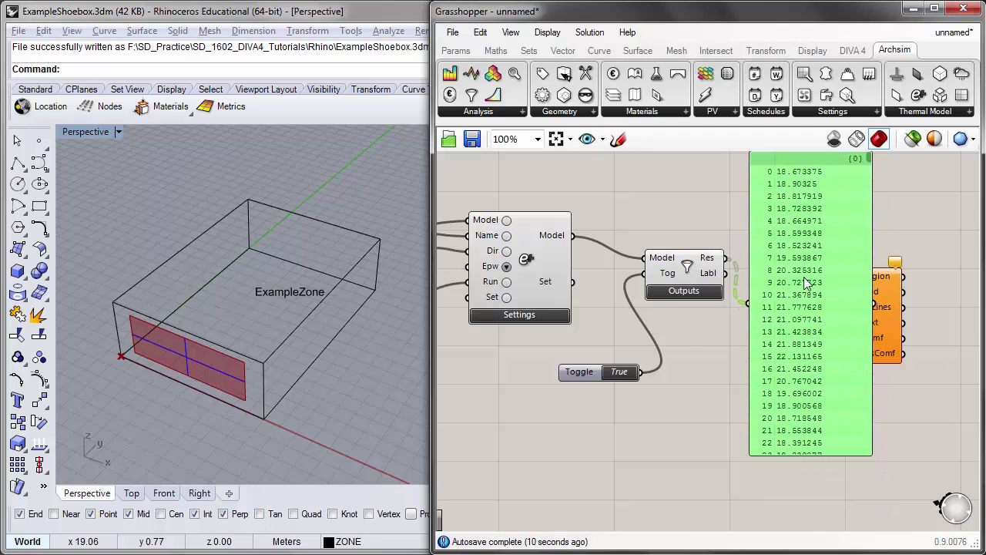
scroll(808, 278, down, 1)
scroll(818, 226, up, 1)
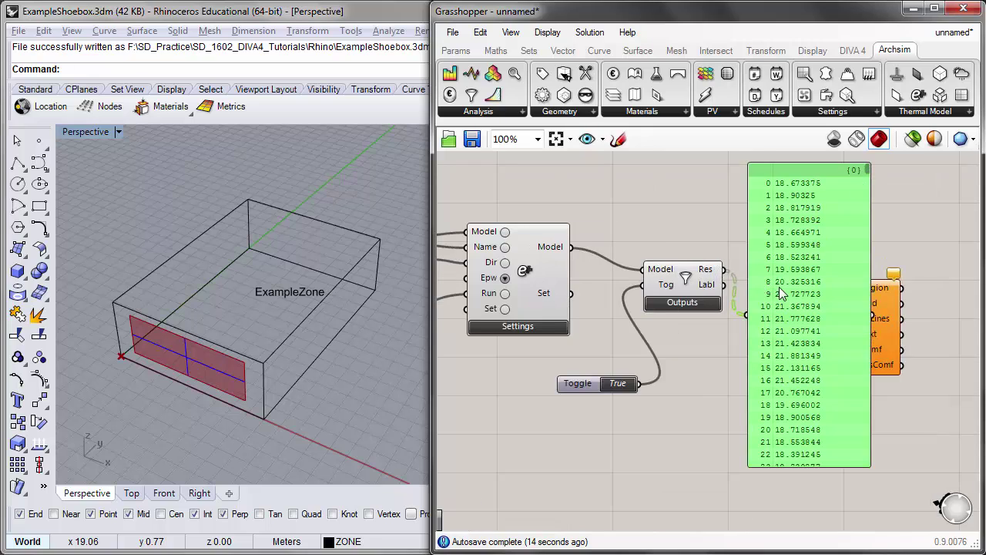
key(Delete)
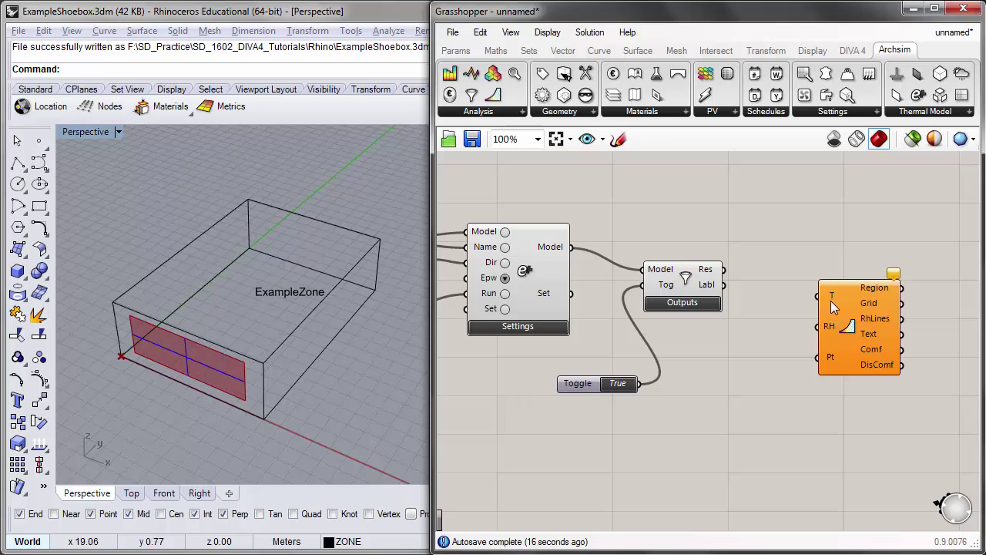
- Make room before the psychrometric chart and add an Explode Tree component with its D input fed by Res and outputs matched to the branches
drag(827, 290, 859, 280)
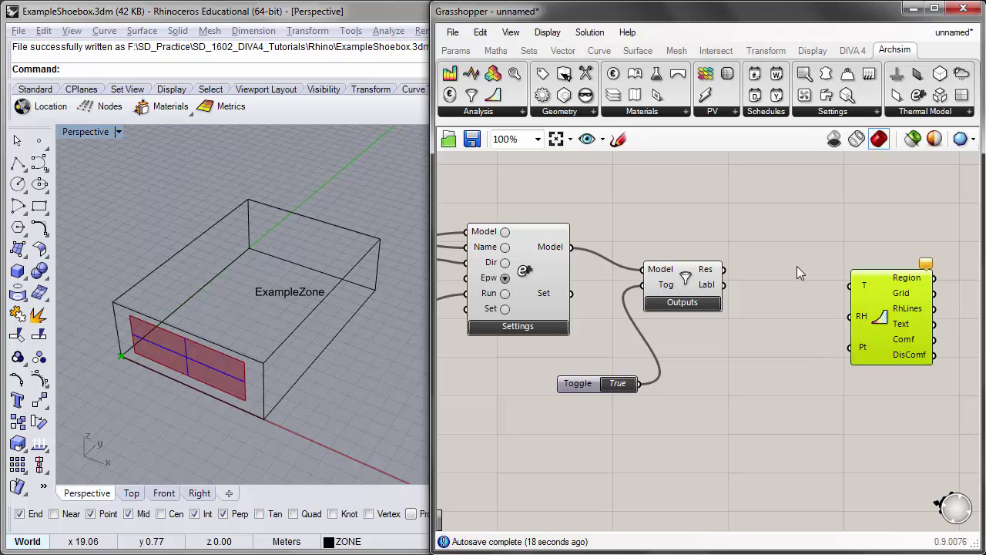
double_click(779, 260)
text(exp)
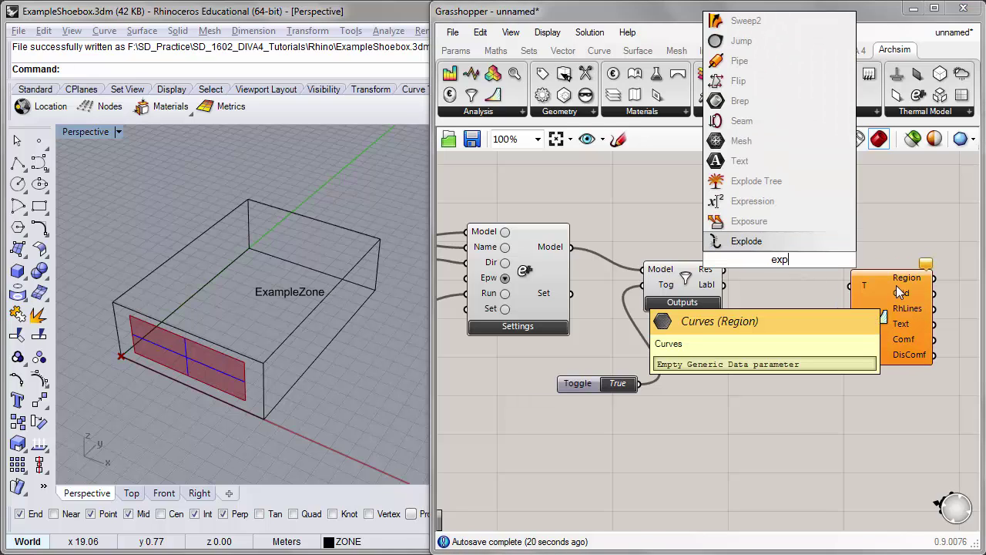
text(lo)
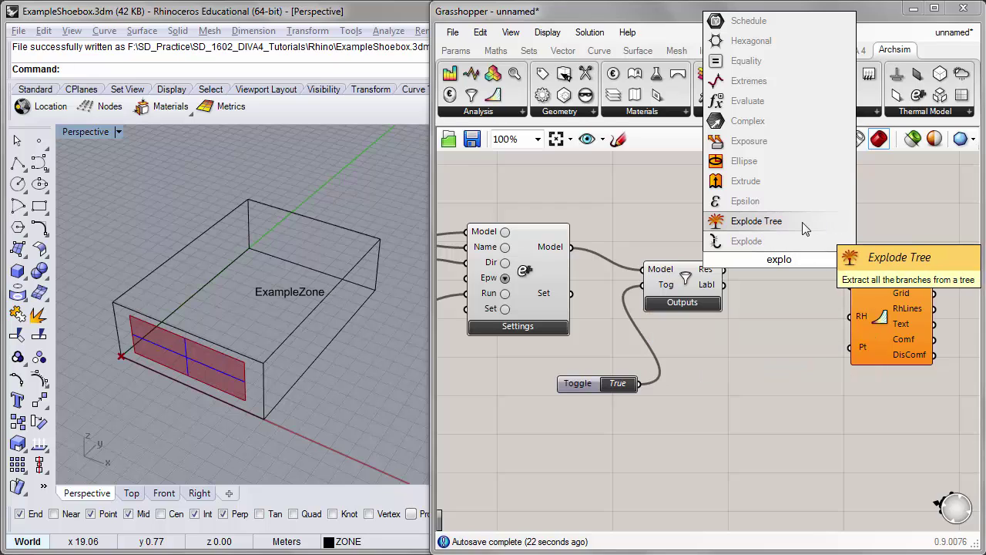
click(767, 221)
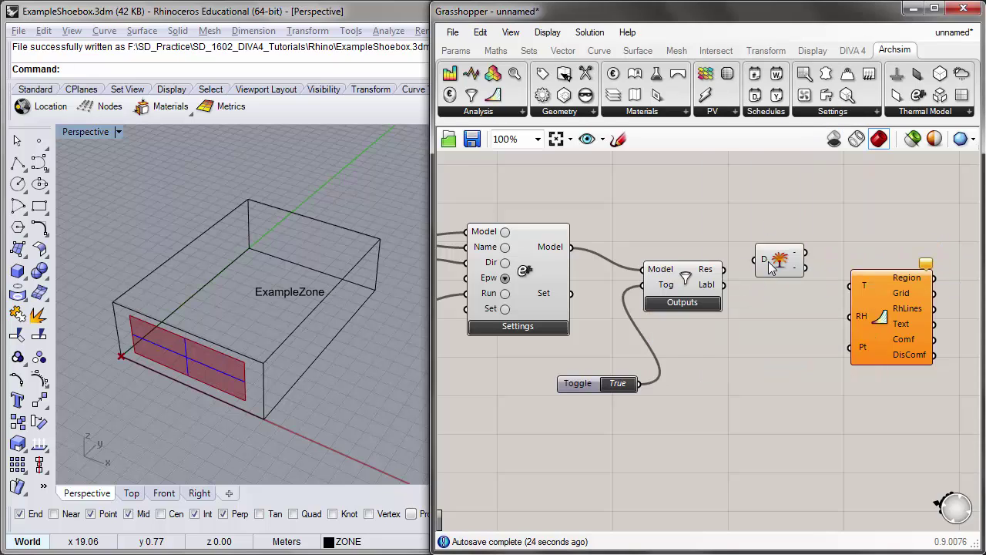
drag(755, 259, 724, 268)
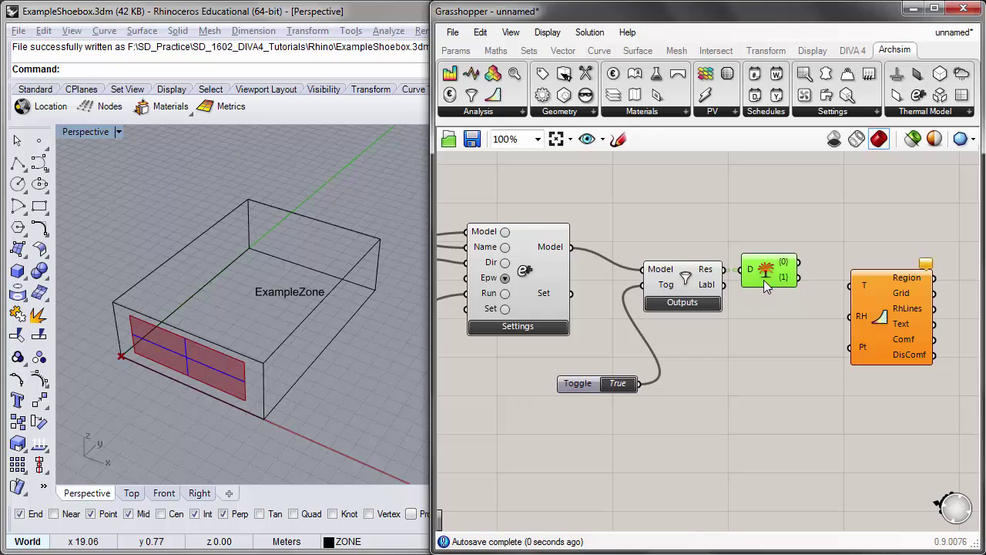
- Check the order of the selected zone outputs and connect branch {0} to the chart's T input and branch {1} to RH
mouse_move(784, 270)
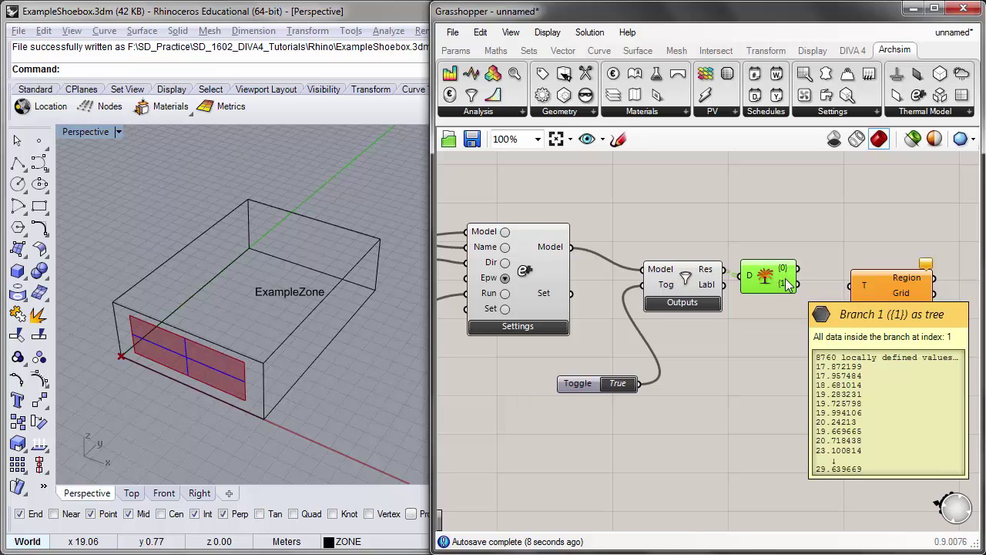
drag(878, 323, 859, 312)
click(702, 300)
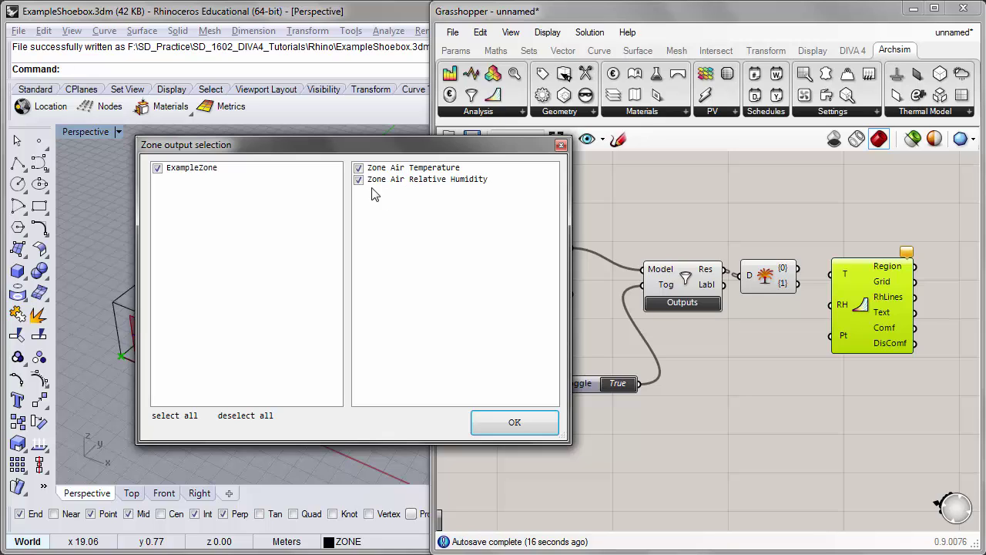
click(514, 423)
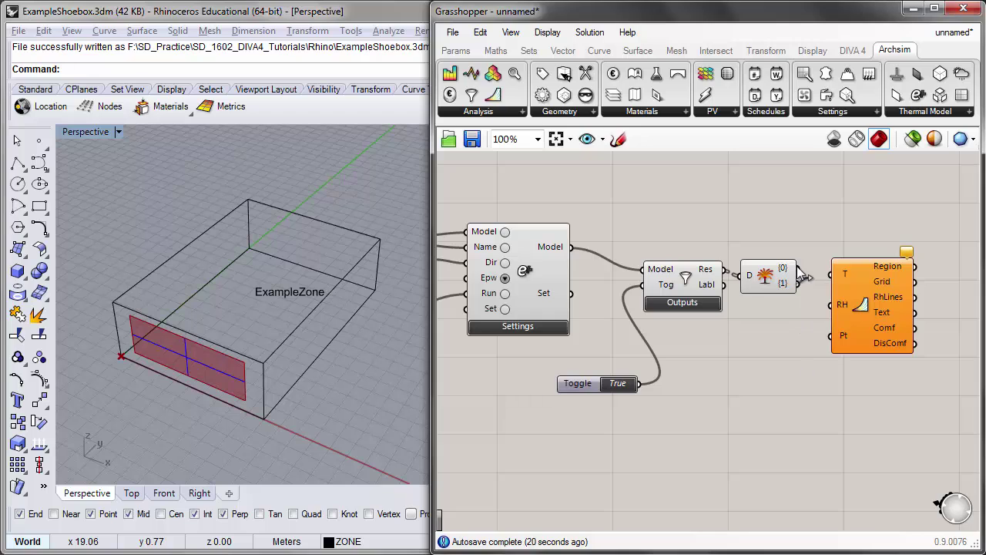
drag(845, 277, 833, 305)
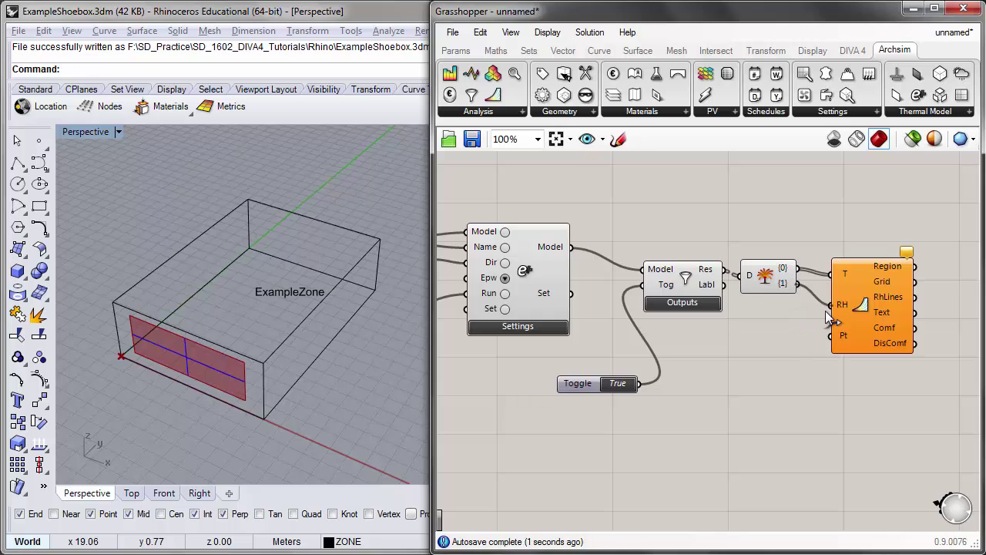
- Widen the Rhino view and set the chart's Pt input to one point on the ground plane beside the shoebox
right_drag(262, 284, 279, 339)
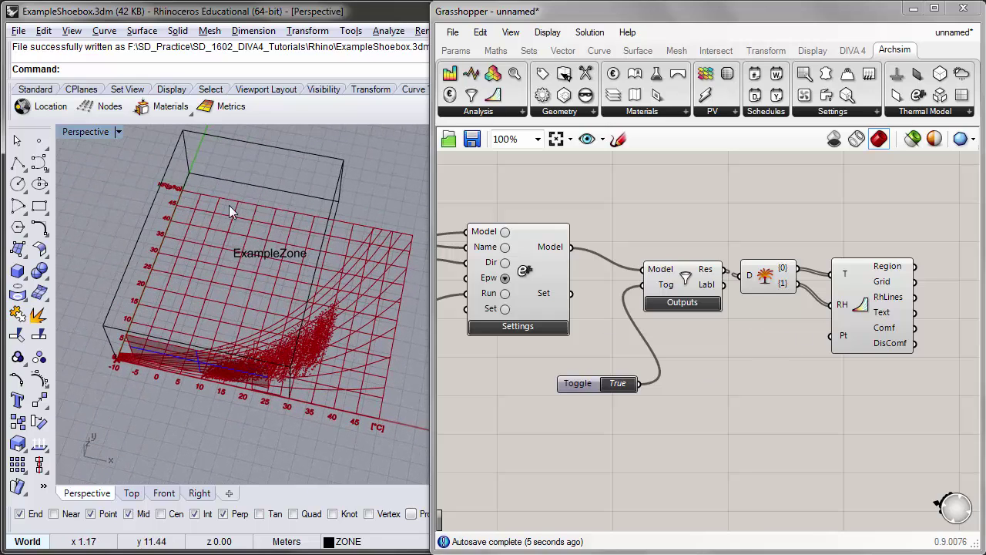
drag(429, 283, 470, 285)
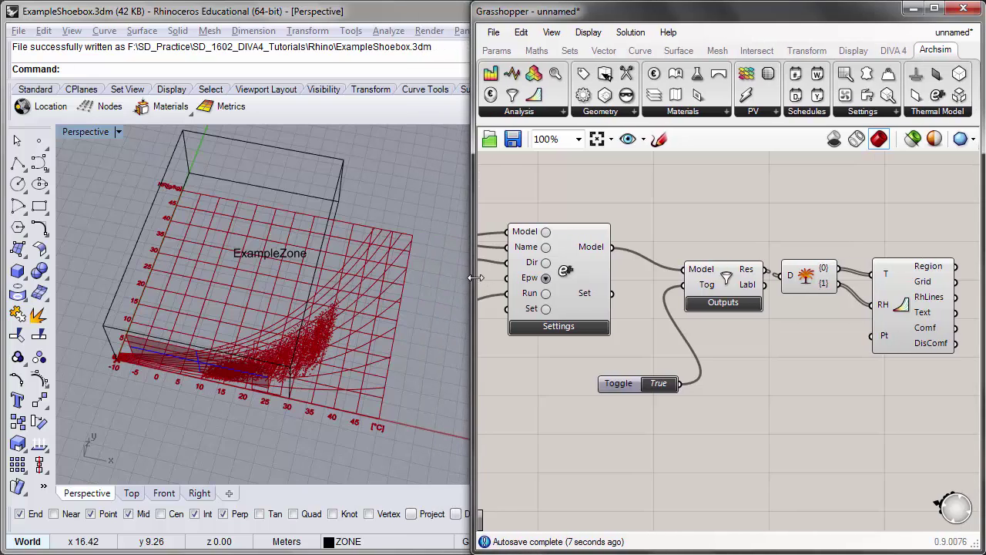
scroll(848, 362, up, 2)
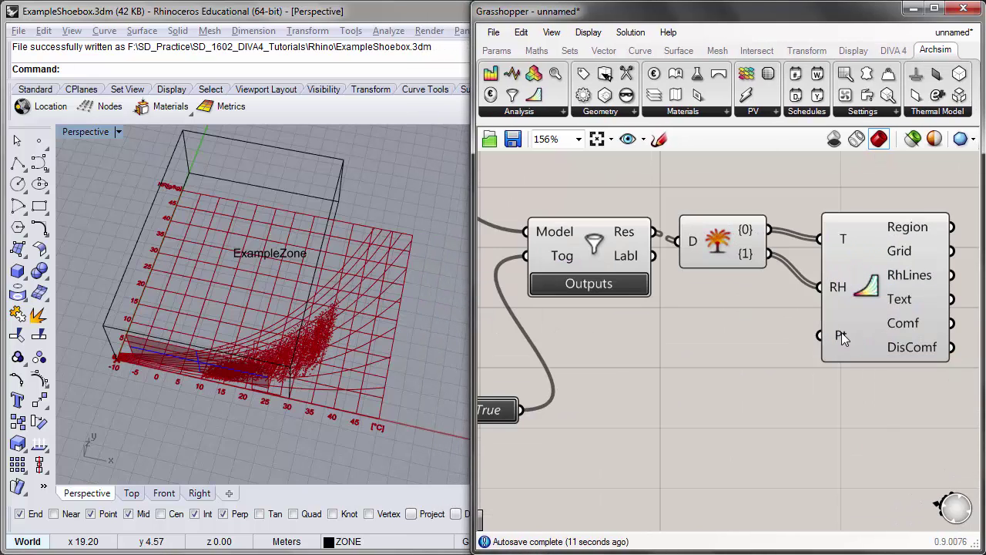
right_click(841, 333)
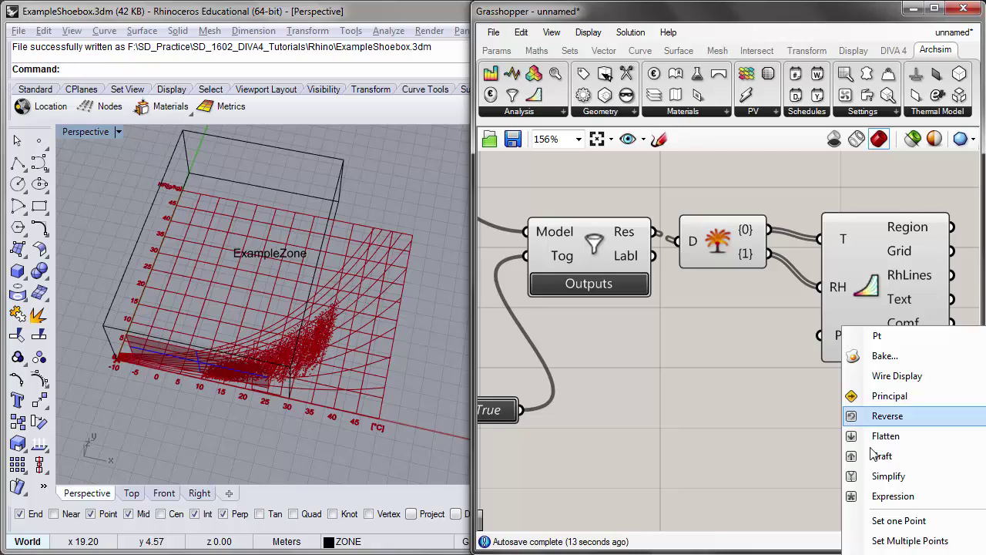
click(898, 521)
scroll(226, 295, down, 5)
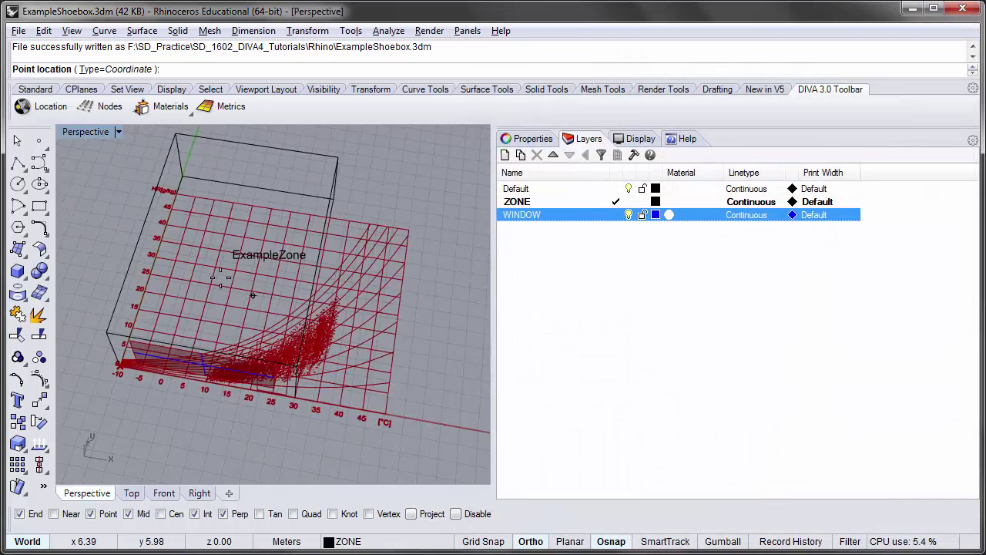
scroll(277, 309, up, 1)
click(318, 293)
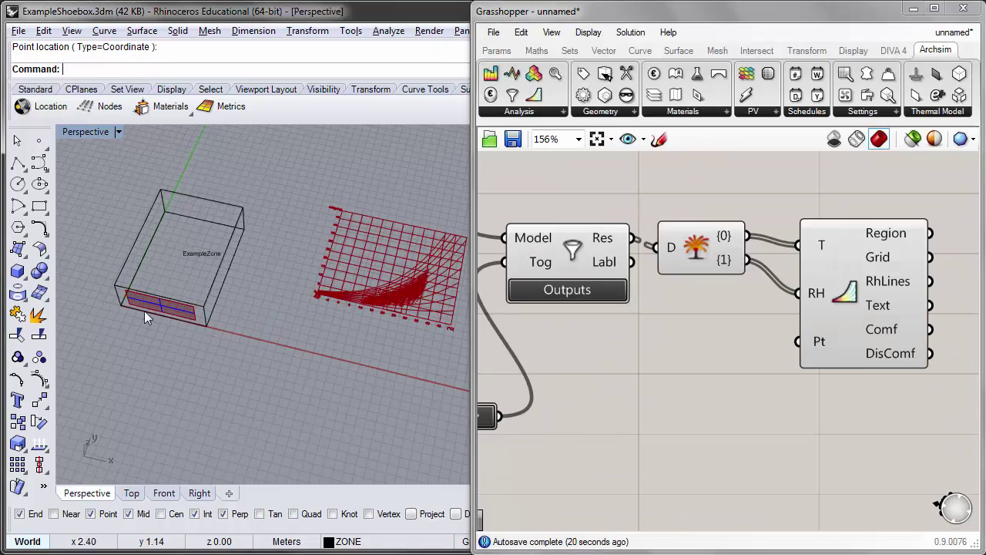
- Examine how the hourly points are distributed on the psychrometric chart relative to the comfort region
scroll(144, 310, down, 2)
scroll(310, 263, up, 5)
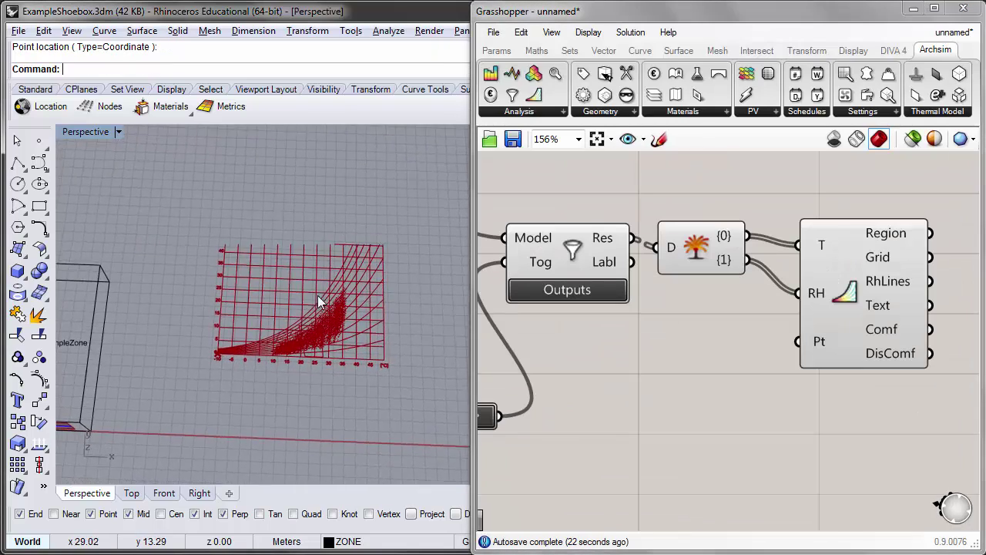
right_drag(326, 285, 323, 297)
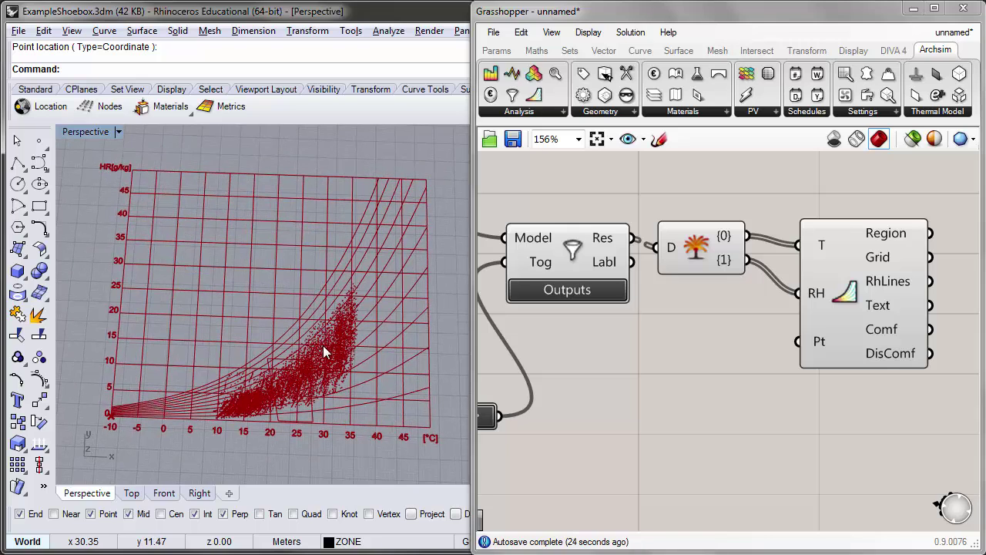
scroll(261, 413, up, 2)
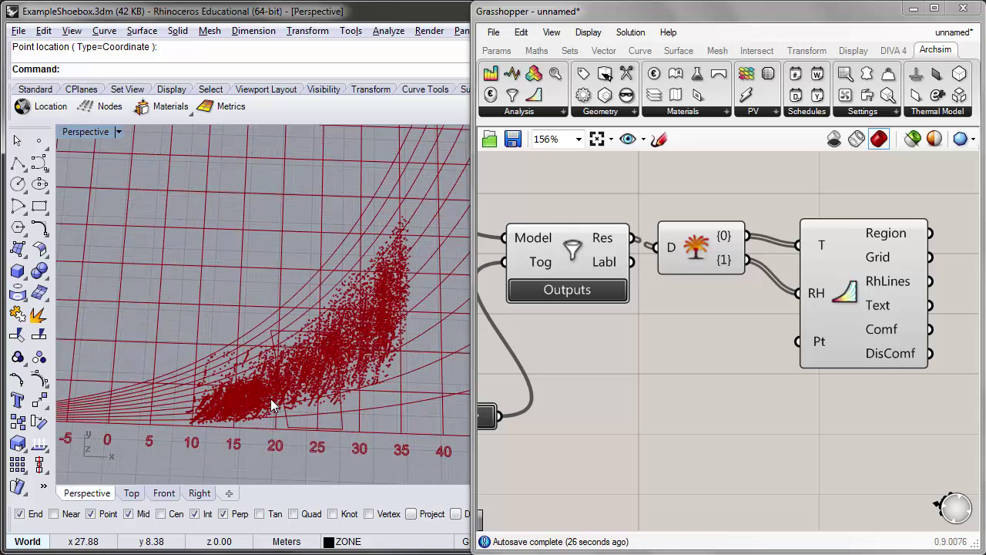
scroll(258, 418, up, 1)
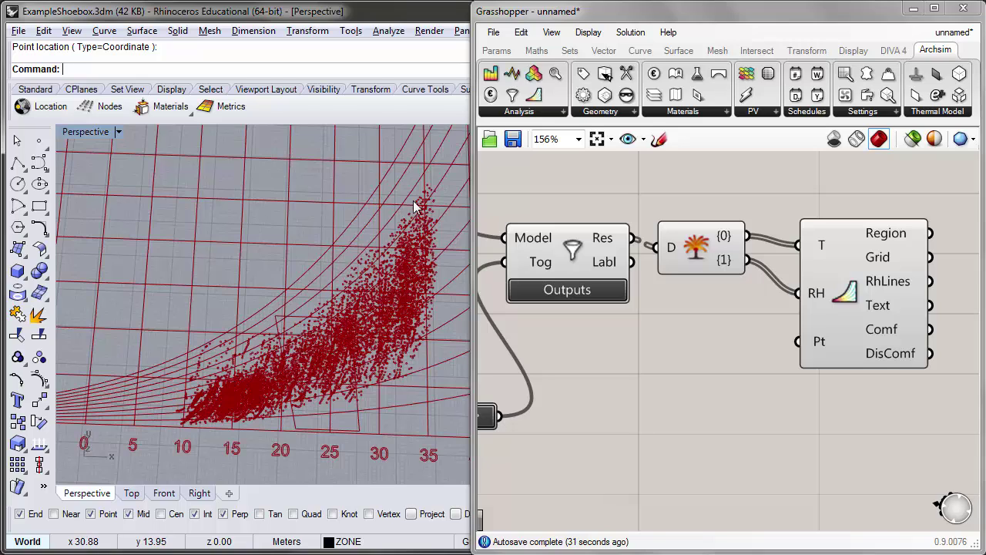
right_drag(366, 398, 220, 433)
right_drag(462, 361, 405, 383)
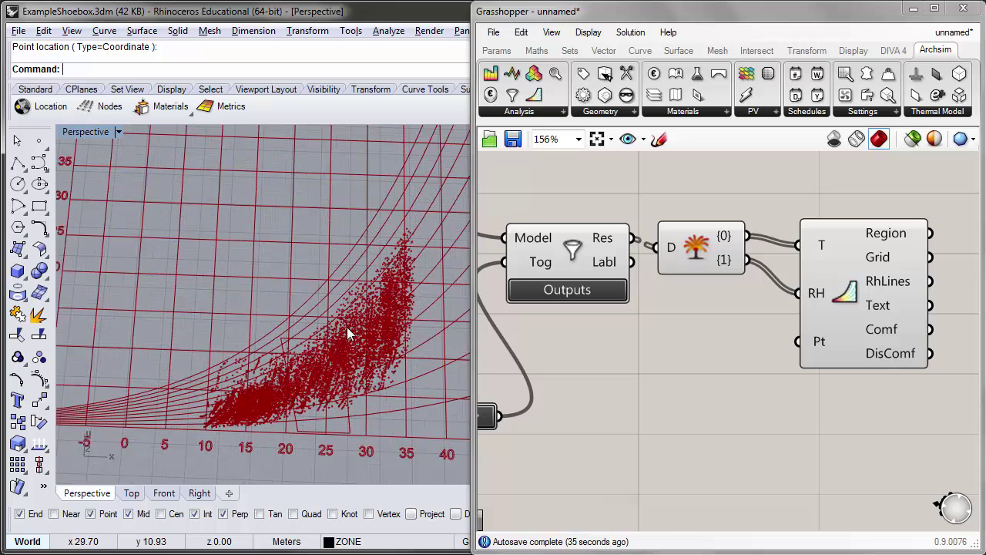
right_drag(204, 451, 163, 384)
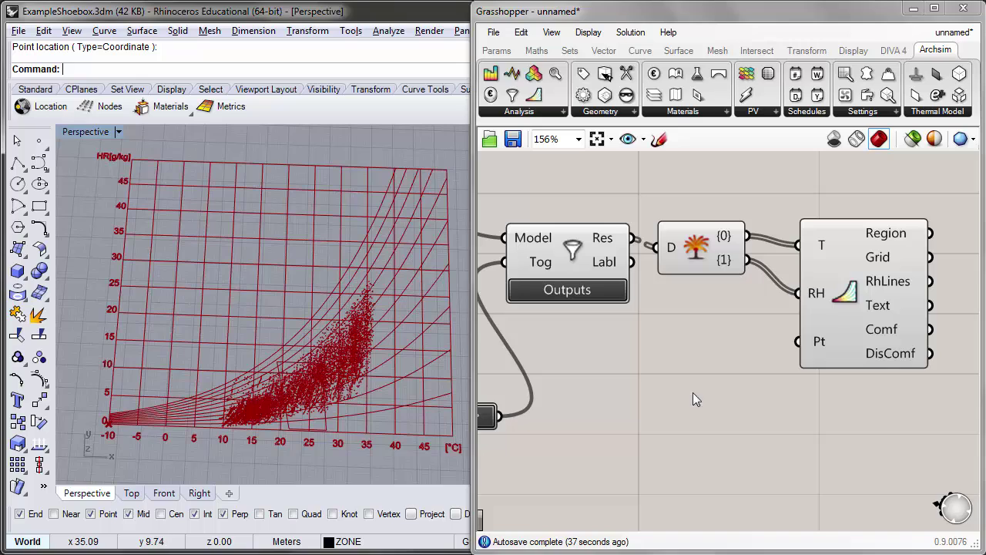
- Add a Custom Preview component beyond the psychrometric chart's outputs, level with Comf and DisComf
right_drag(766, 392, 677, 406)
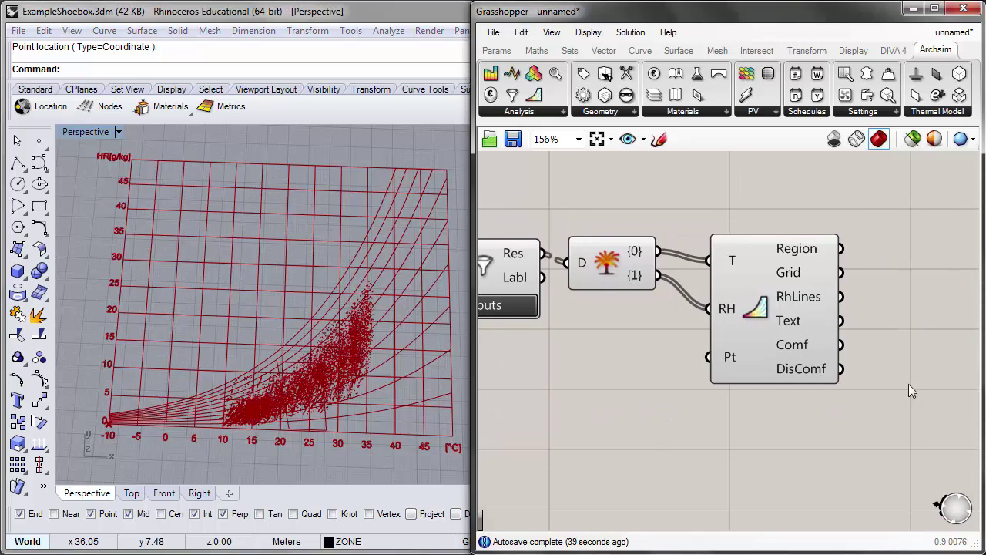
right_drag(929, 367, 838, 368)
double_click(858, 337)
text(cus)
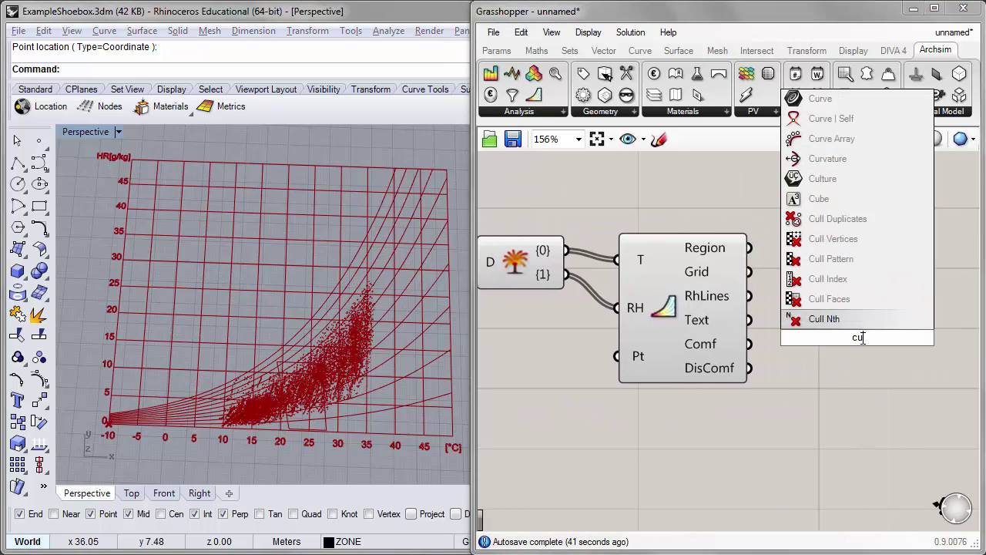
click(839, 318)
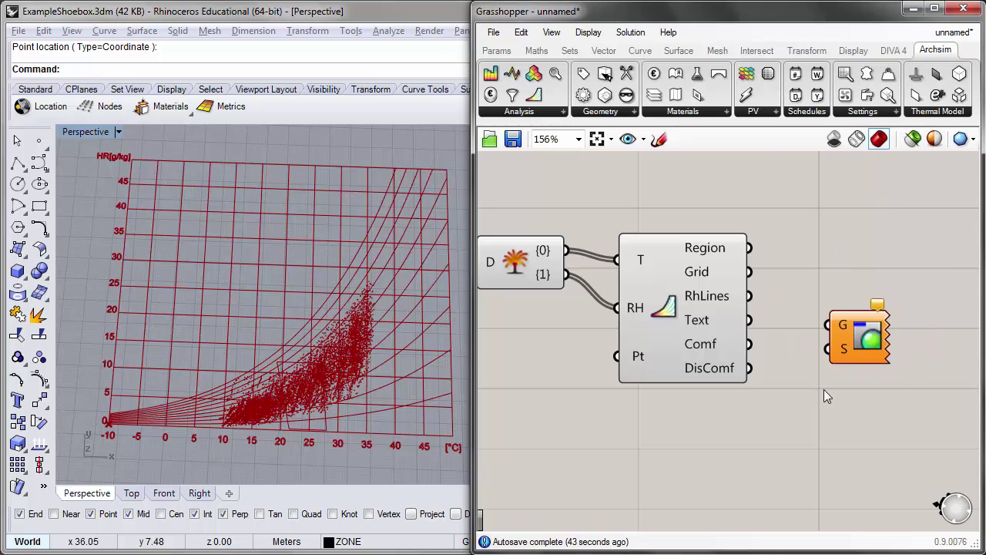
click(669, 483)
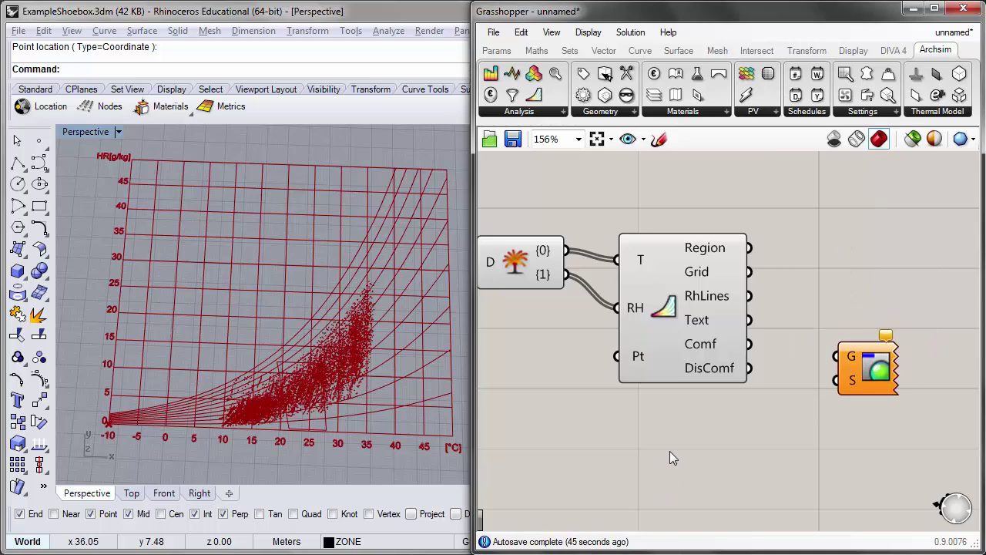
- Add a Colour Swatch just below the psychrometric chart component and nudge the chart up to line its T input up with branch {0}
double_click(670, 451)
text(colo)
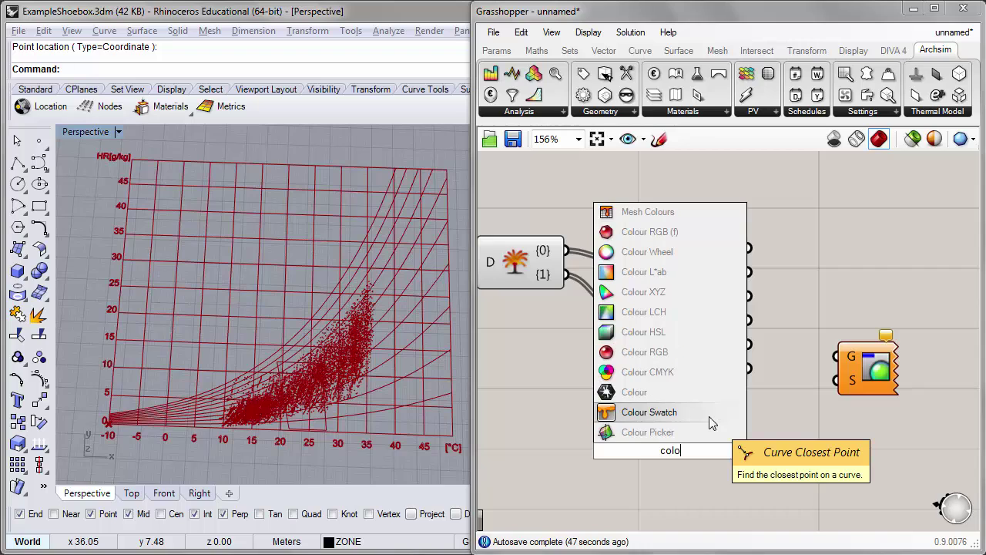
click(672, 416)
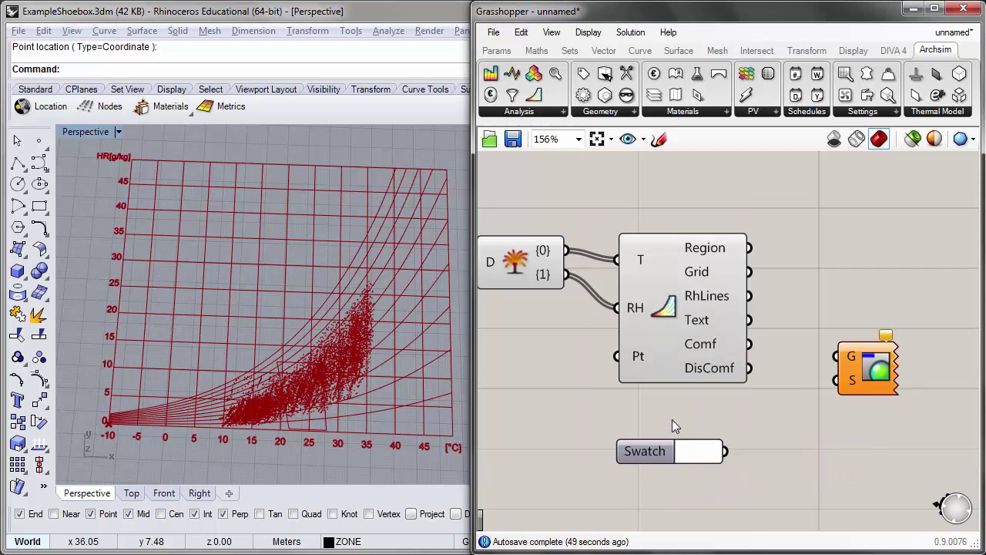
drag(638, 457, 708, 425)
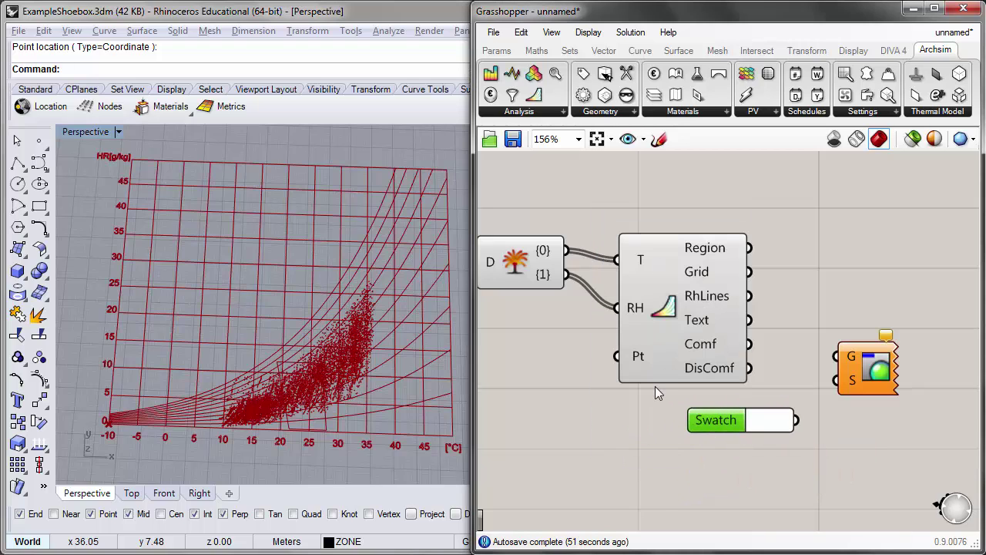
drag(719, 264, 715, 255)
click(740, 203)
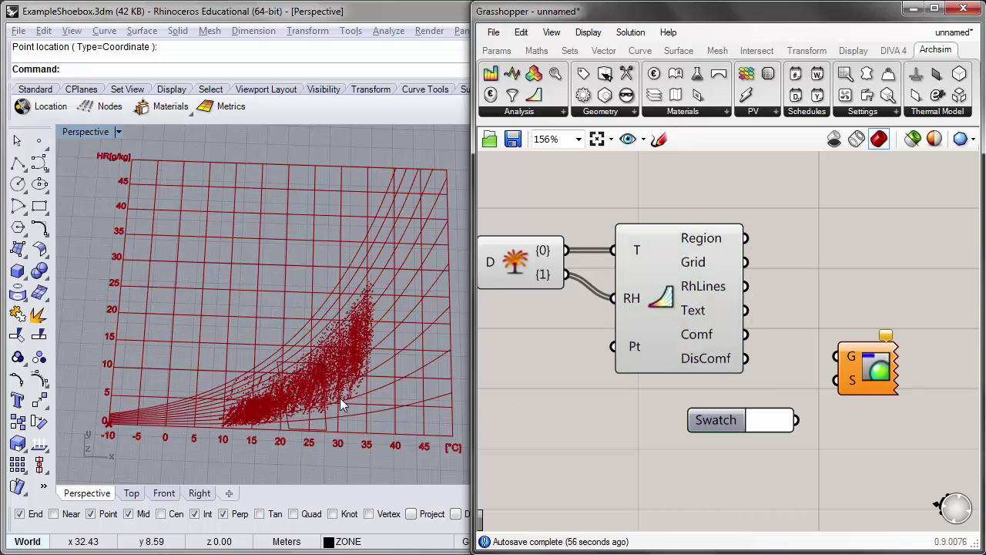
- Set the swatch colour to dark grey and connect it to the Custom Preview's S input
click(758, 425)
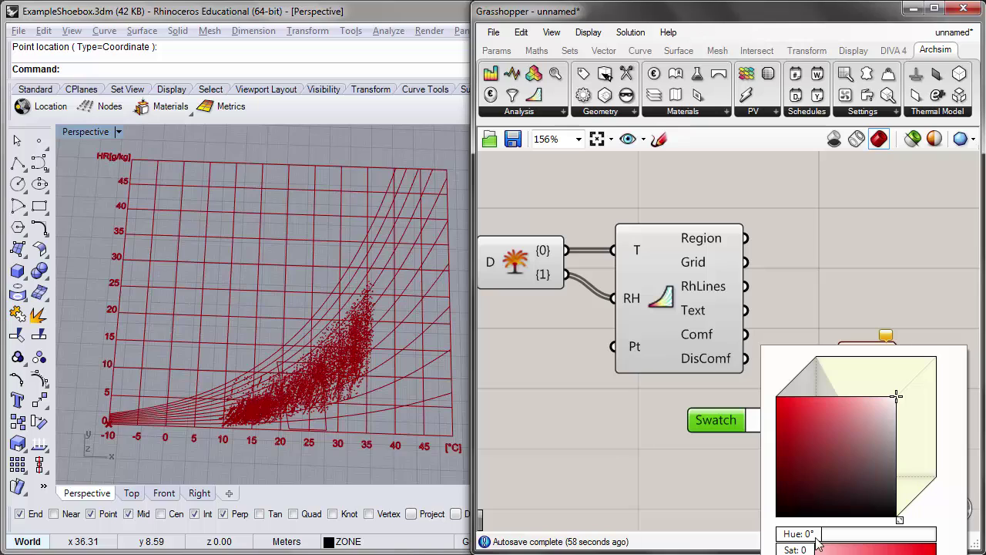
drag(896, 396, 896, 479)
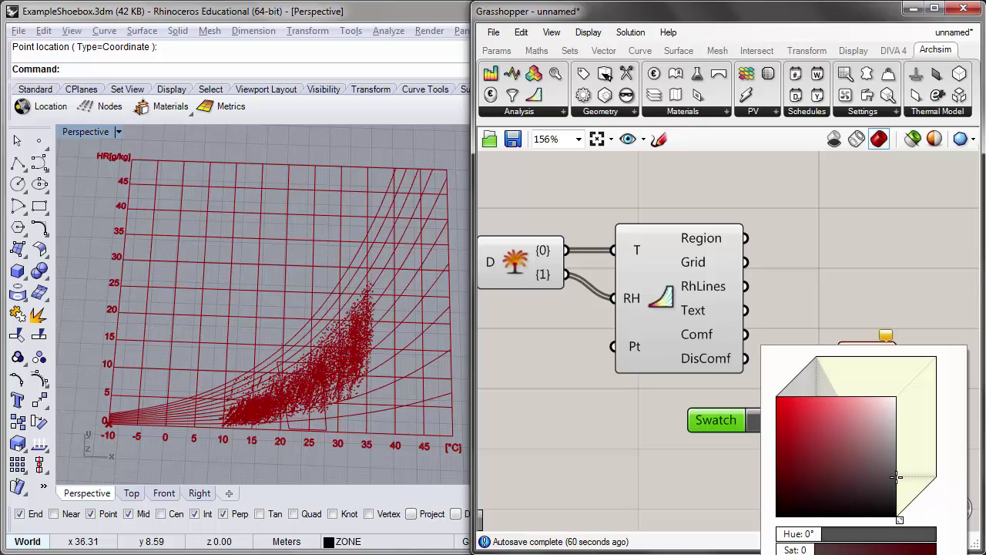
click(936, 505)
drag(795, 420, 837, 380)
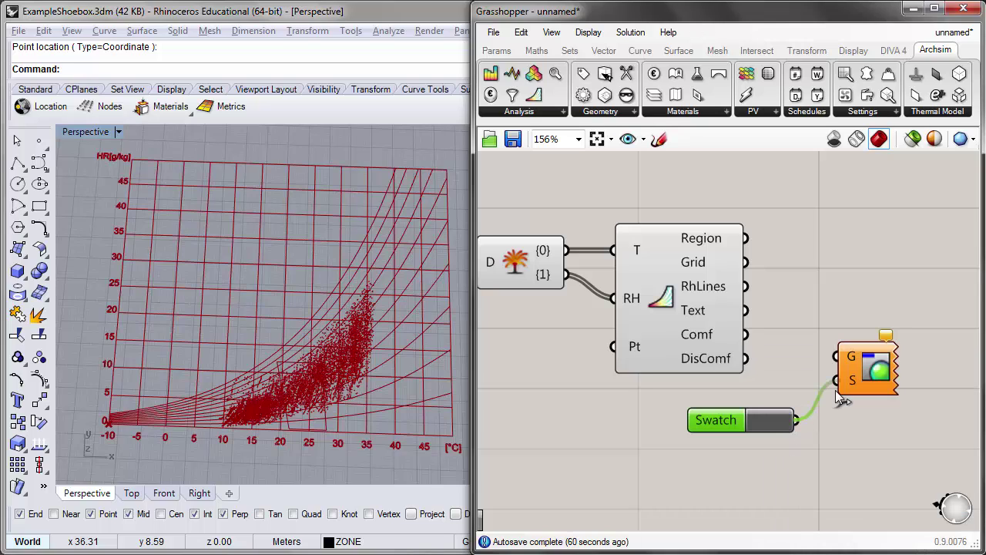
- Connect the chart's Region, Grid, RhLines, Text, Comf and DisComf outputs together into the Custom Preview's G input
drag(744, 238, 838, 356)
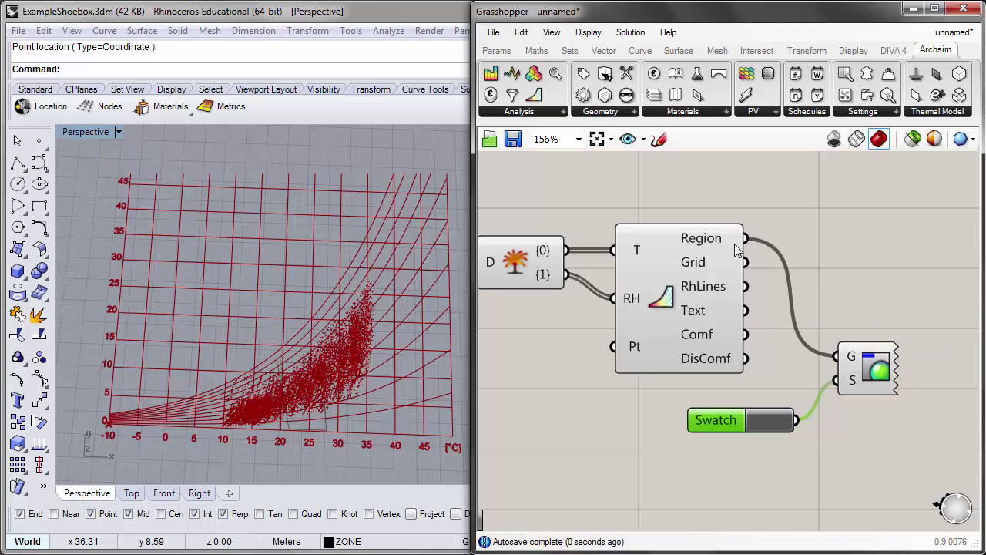
shift+drag(745, 262, 838, 355)
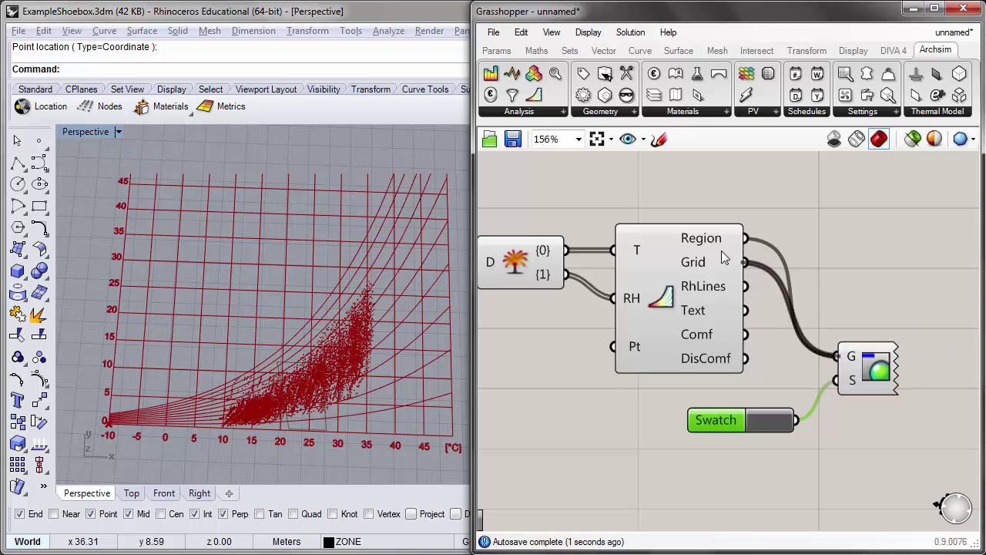
shift+drag(745, 285, 785, 327)
drag(836, 367, 836, 356)
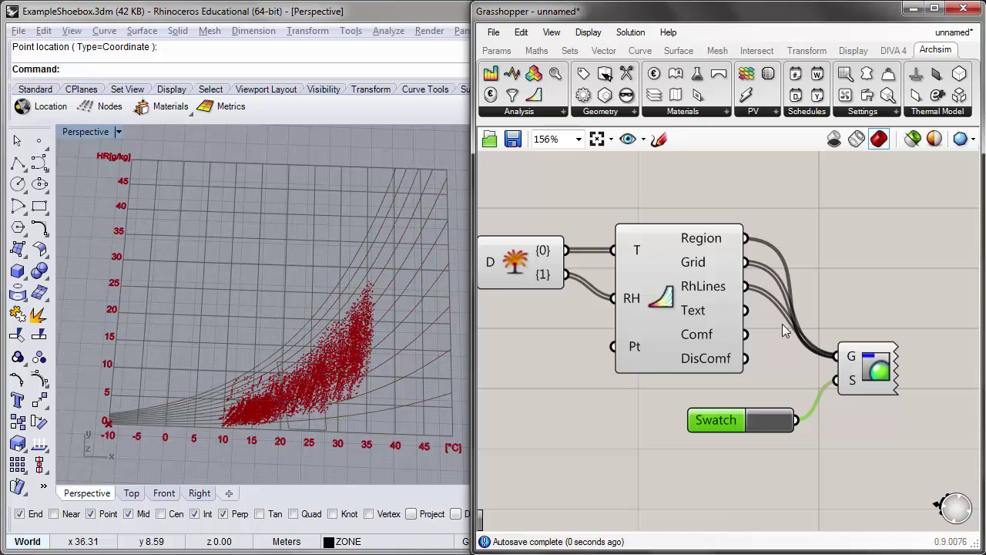
shift+drag(745, 309, 839, 359)
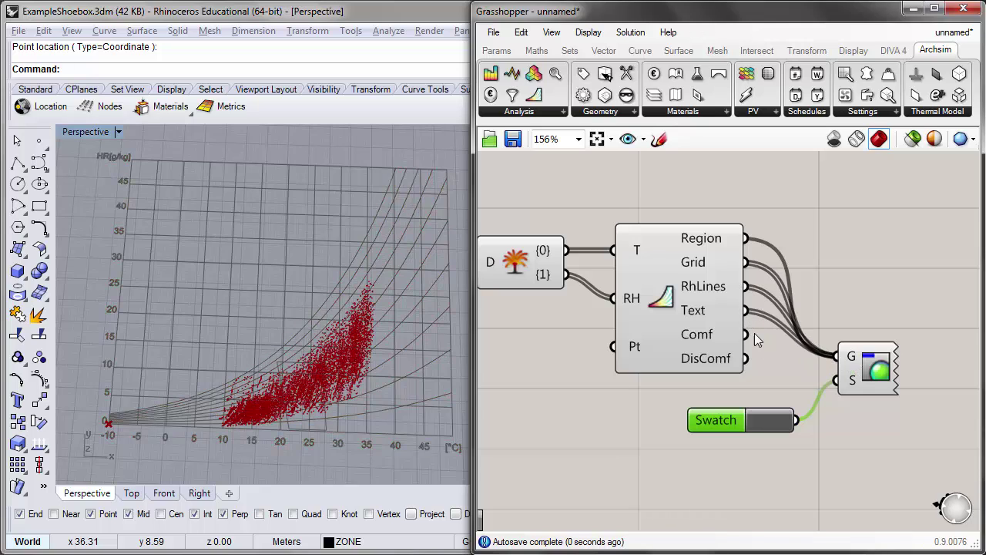
shift+drag(745, 333, 837, 356)
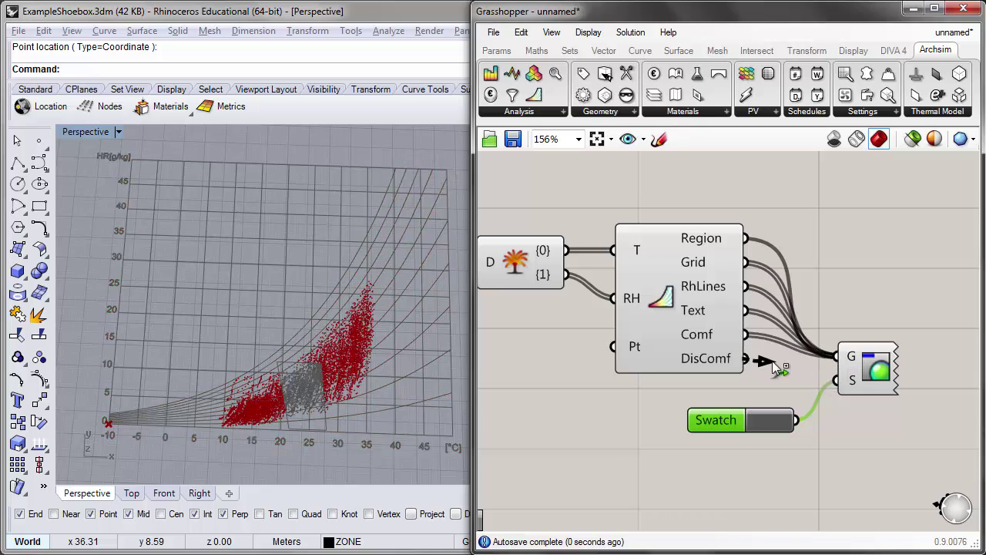
shift+drag(772, 361, 836, 357)
click(678, 387)
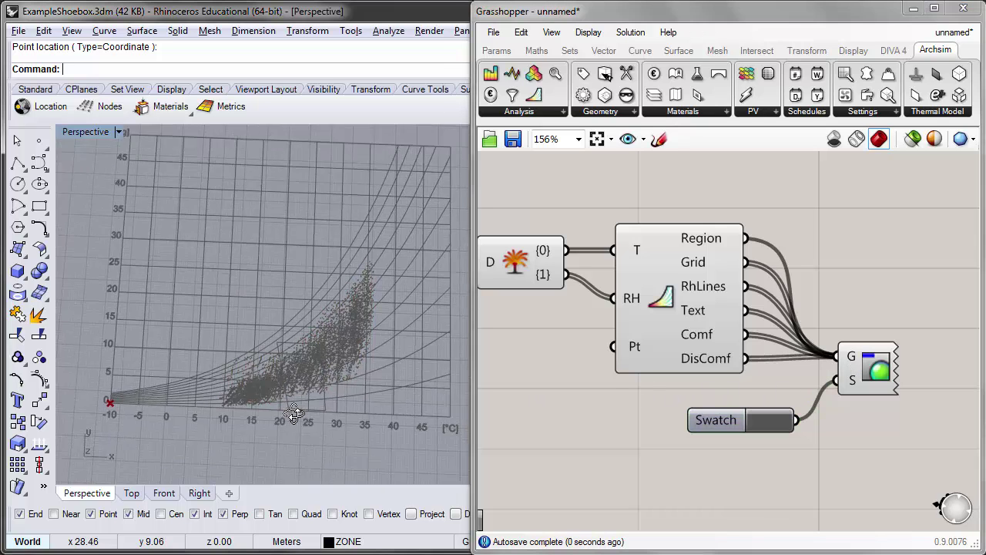
- Disconnect Comf from the Custom Preview's G input and inspect the comfort points against the comfort region in the maximized Top view
scroll(350, 342, up, 3)
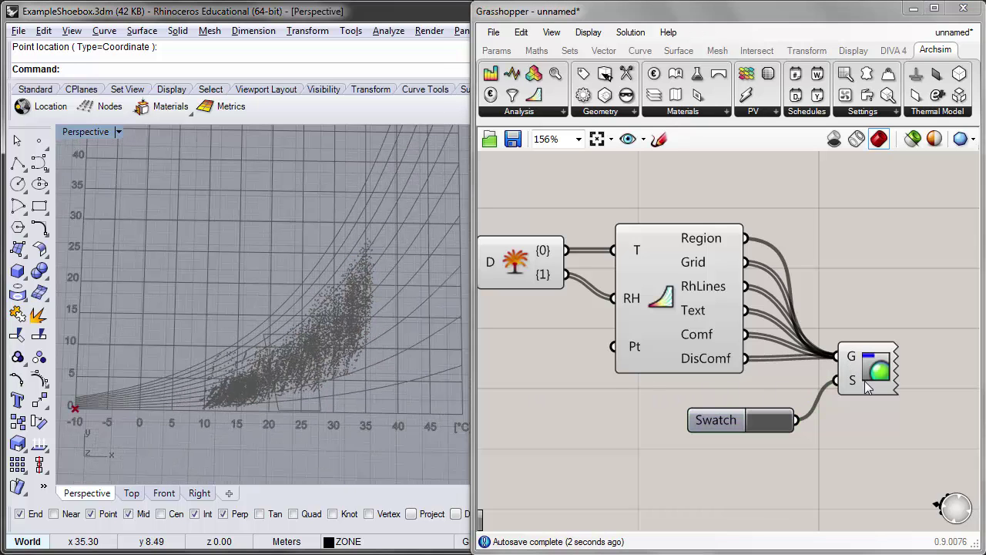
ctrl+drag(746, 334, 849, 359)
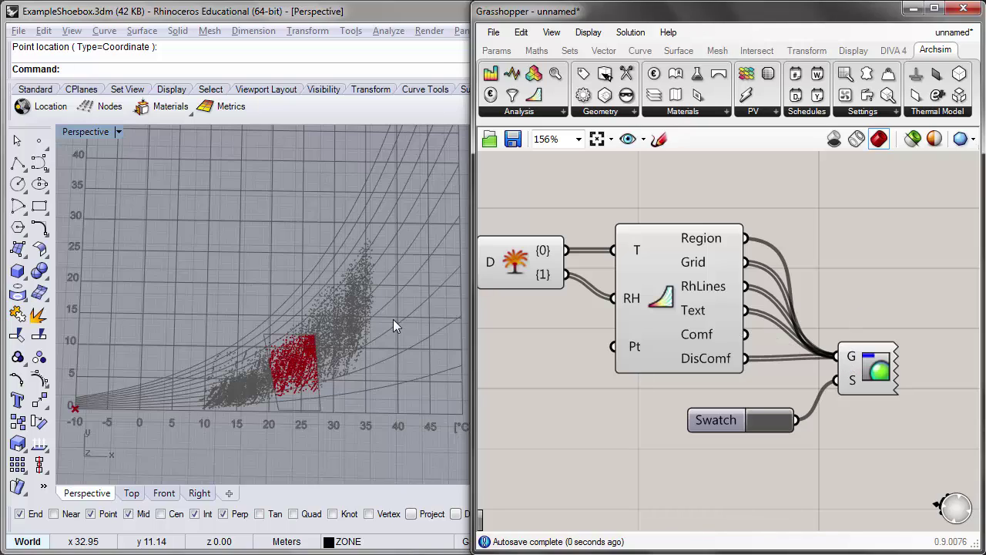
right_drag(392, 319, 317, 337)
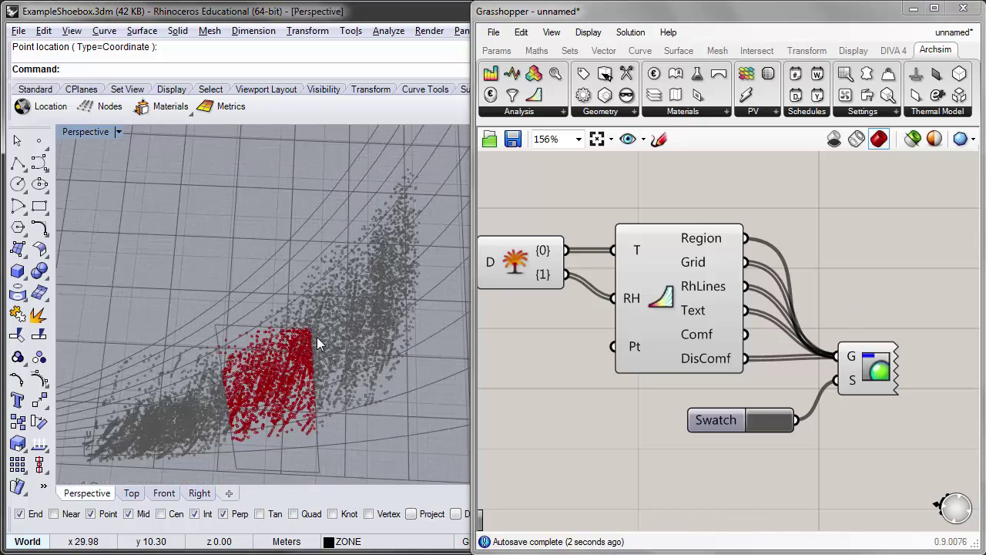
double_click(71, 133)
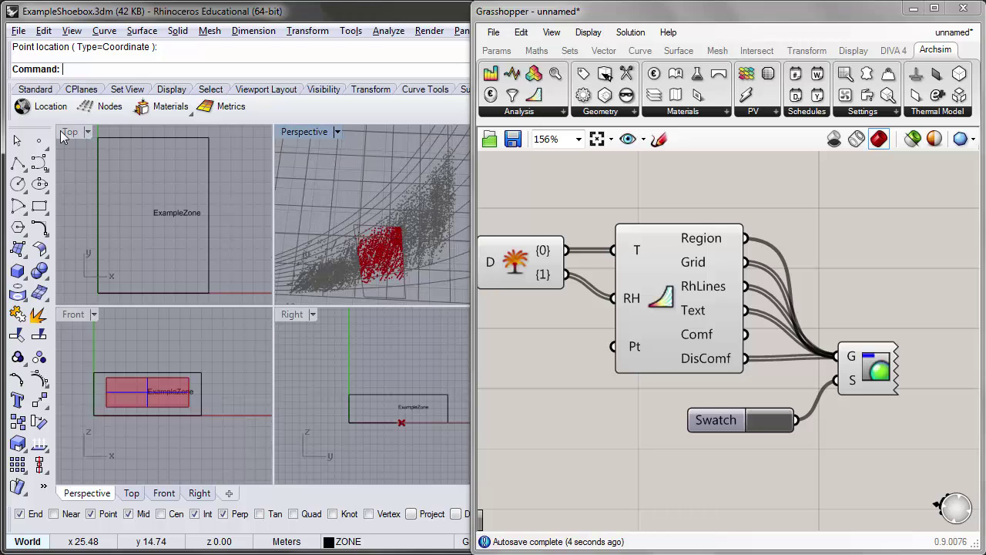
double_click(67, 133)
scroll(223, 205, down, 3)
right_drag(223, 204, 149, 259)
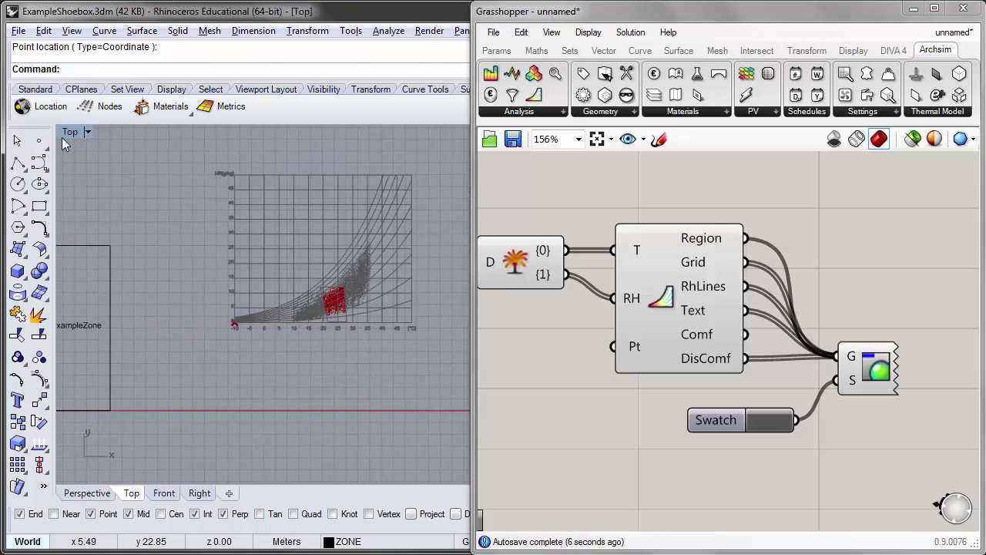
scroll(278, 419, up, 5)
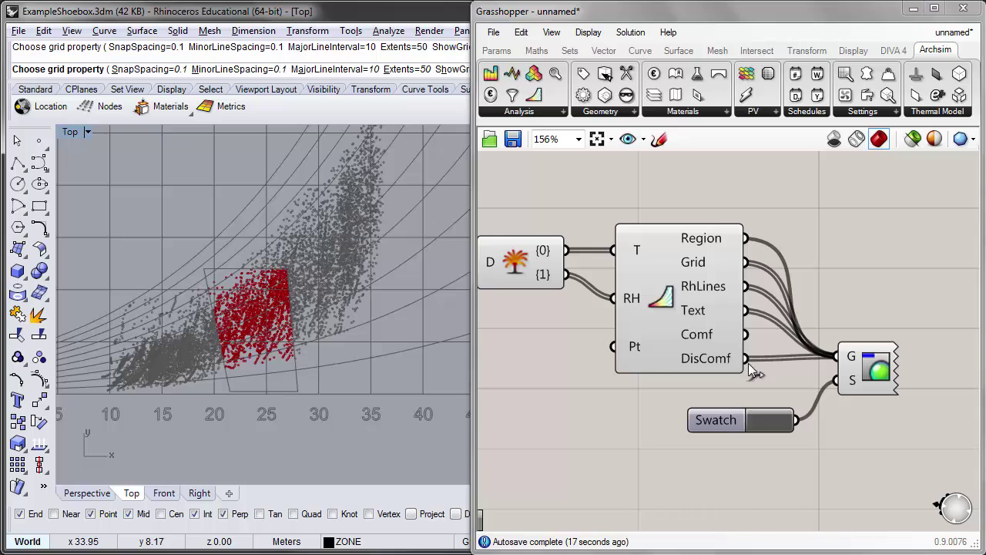
- Add an empty Panel and place it well beyond the chart's outputs, leaving room for another component in between
double_click(808, 287)
text(panel)
key(Return)
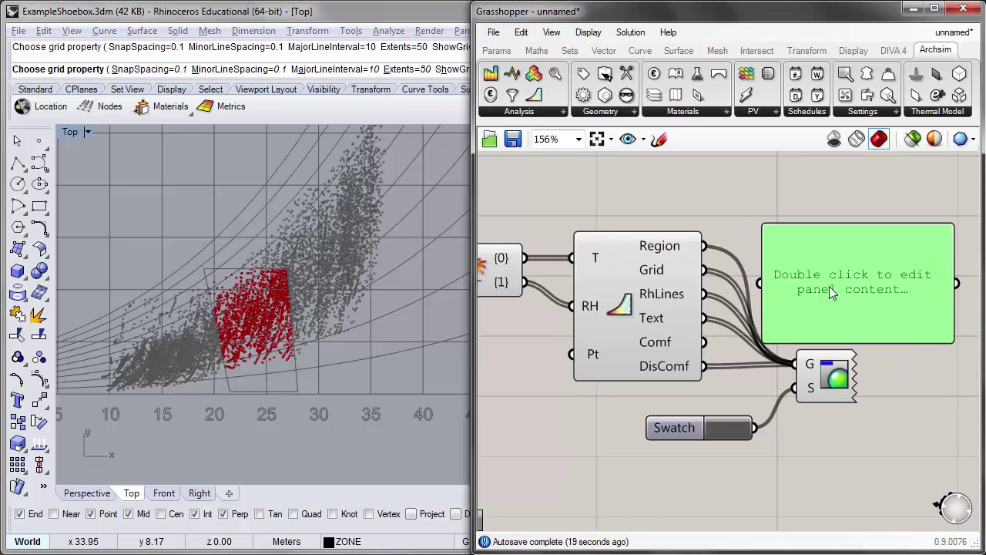
scroll(790, 277, down, 2)
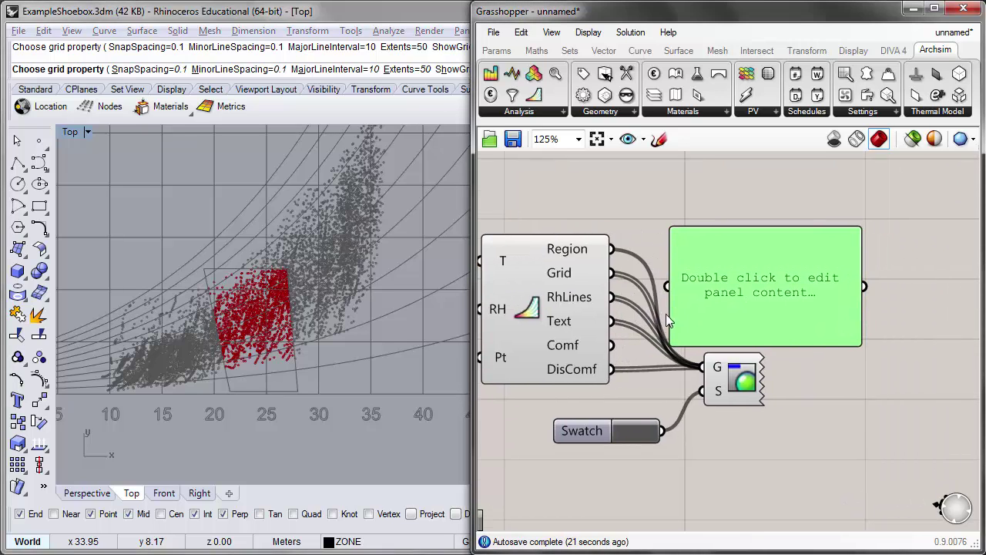
mouse_move(587, 343)
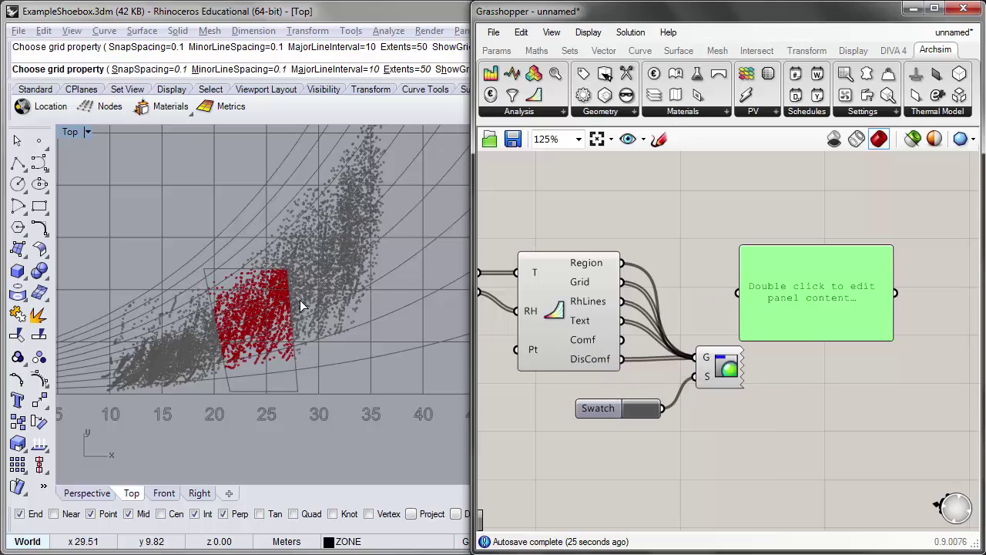
drag(755, 287, 843, 277)
- Add a List Length component, feed it the chart's Comf output and connect its result to the panel
double_click(738, 275)
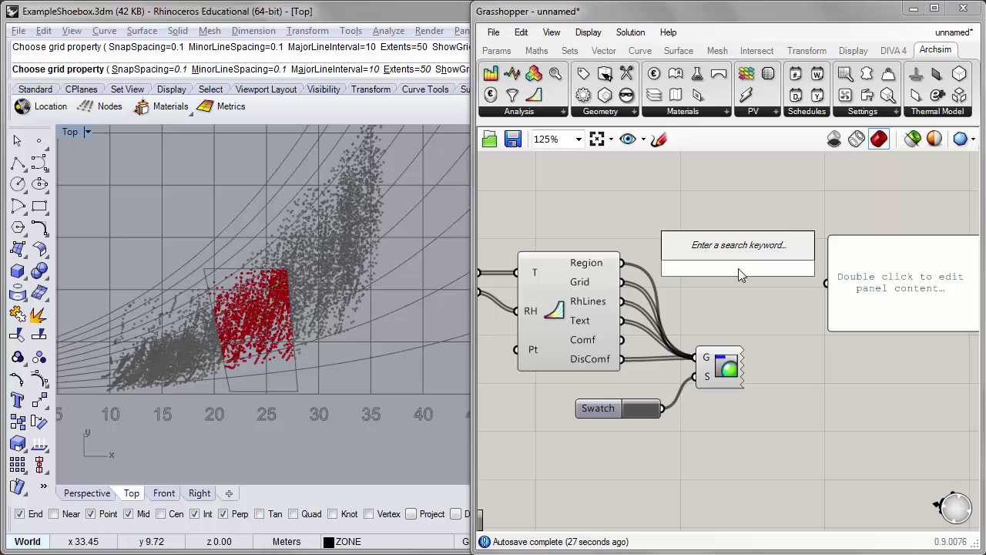
text(list)
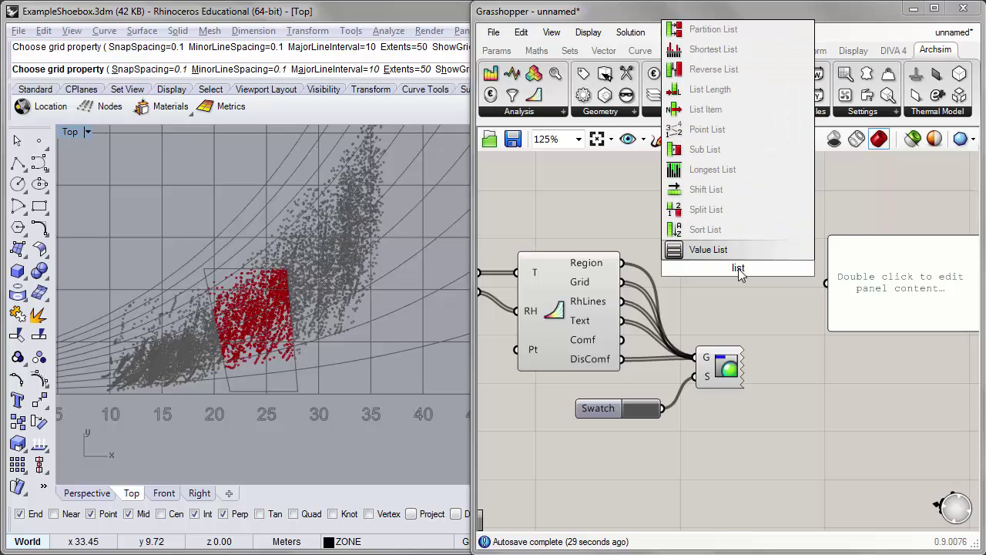
click(713, 91)
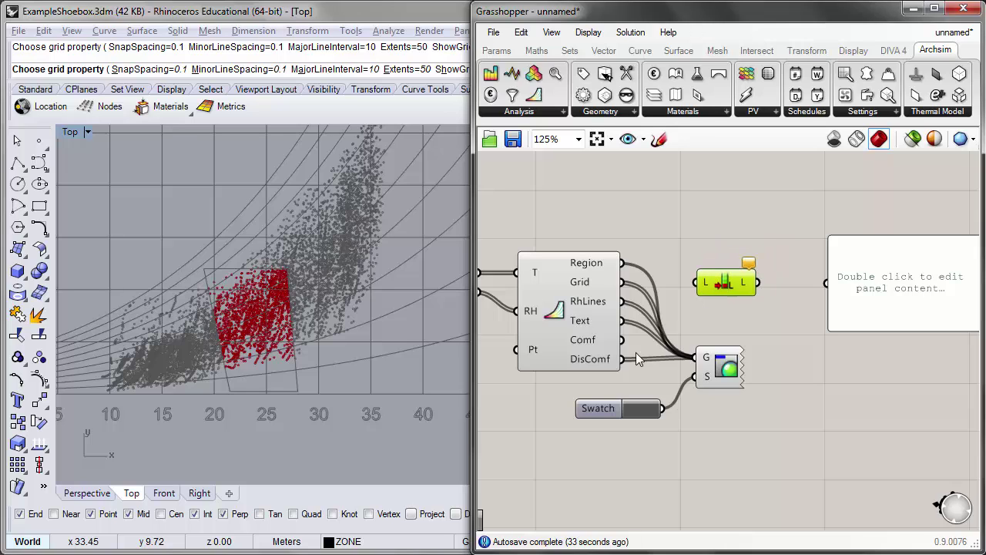
drag(623, 344, 698, 283)
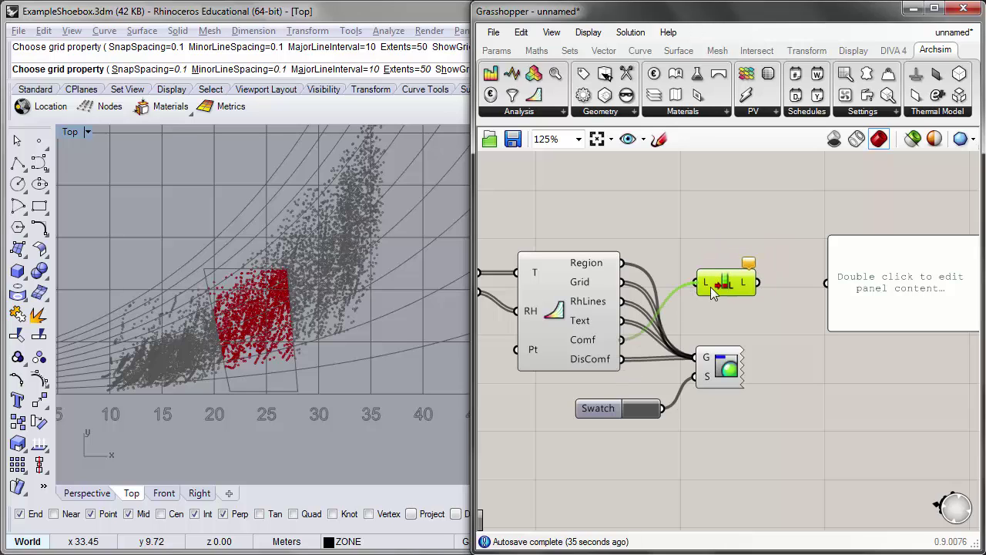
drag(757, 282, 880, 309)
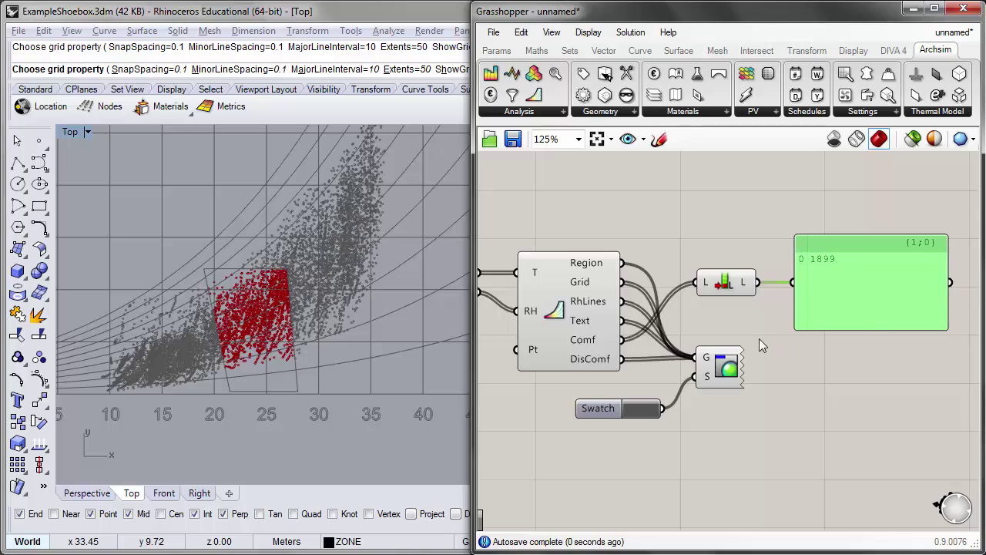
- Duplicate List Length for the DisComf output and wire it to the panel, then switch the panel back to the comfort count
click(722, 281)
drag(722, 282, 730, 314)
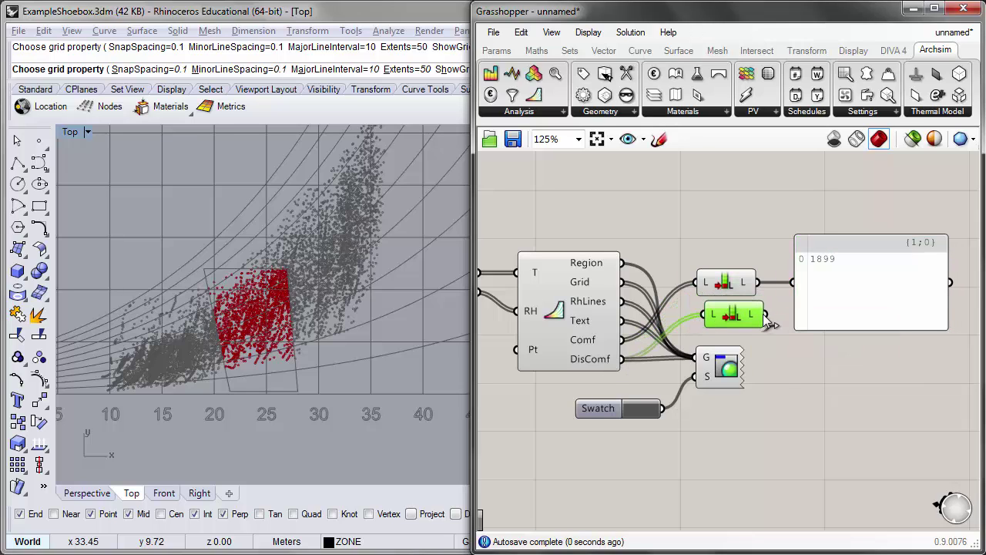
drag(764, 314, 794, 282)
click(803, 365)
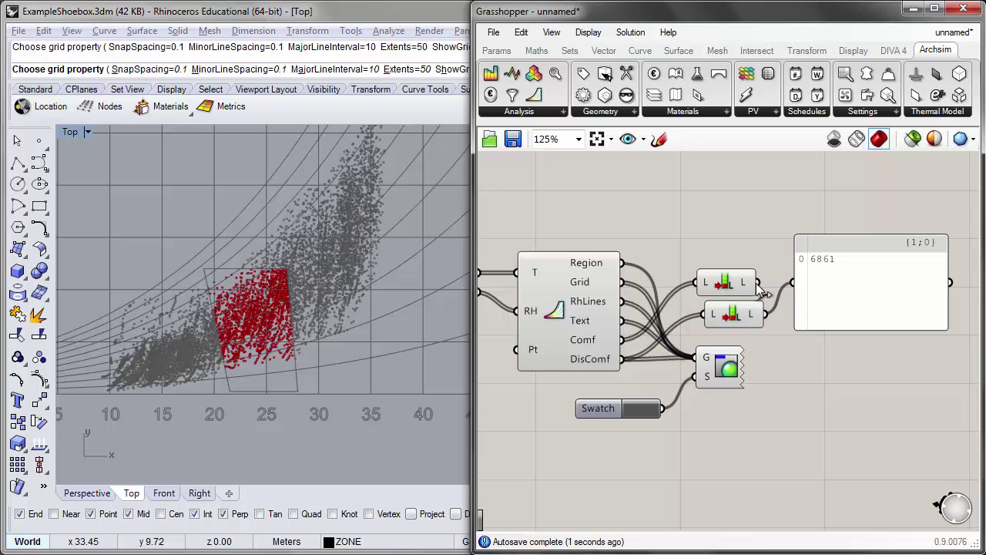
- Review the shoebox in the Perspective view alongside the upstream zone, window and simulation components, widening the Grasshopper window
click(87, 493)
scroll(220, 297, up, 5)
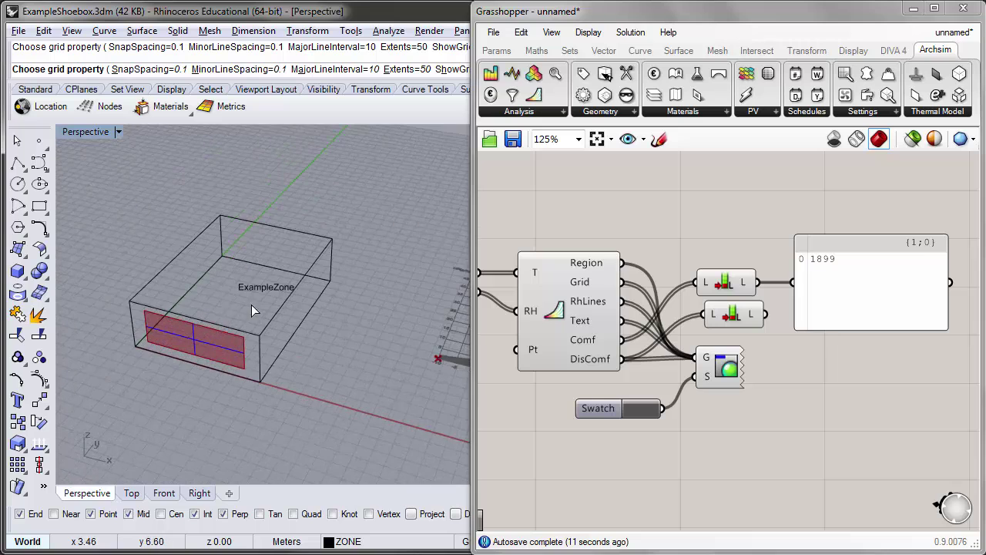
scroll(828, 296, down, 3)
scroll(828, 297, down, 1)
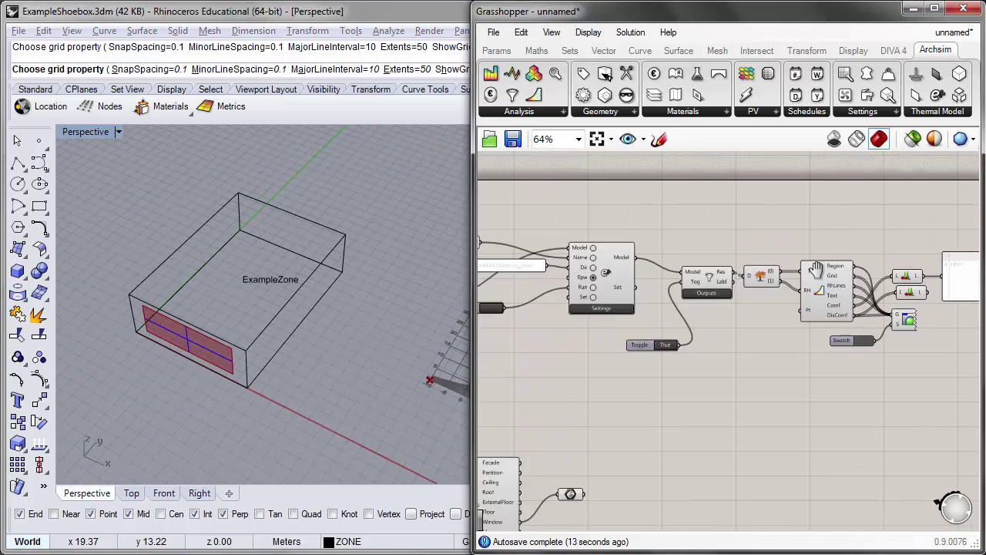
right_drag(558, 270, 727, 335)
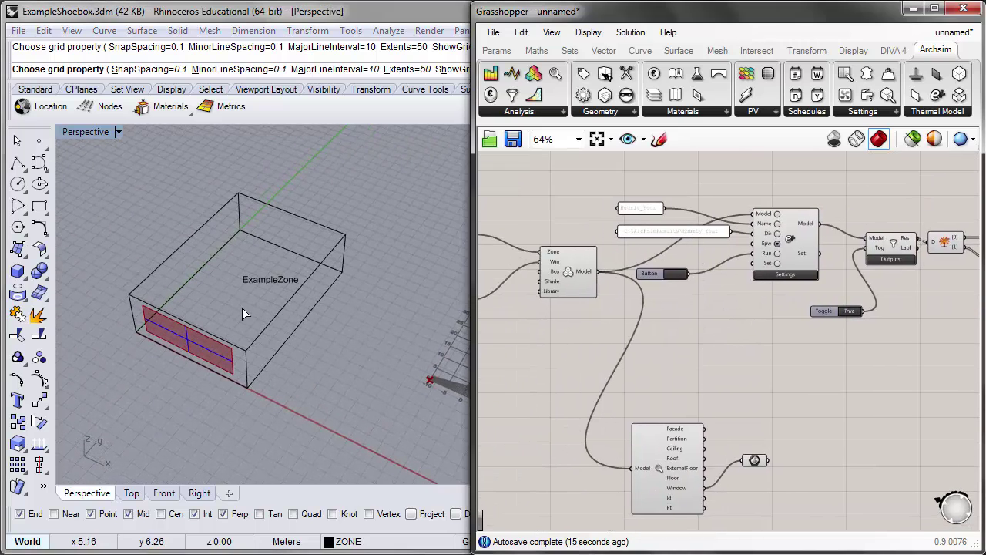
right_drag(659, 324, 741, 343)
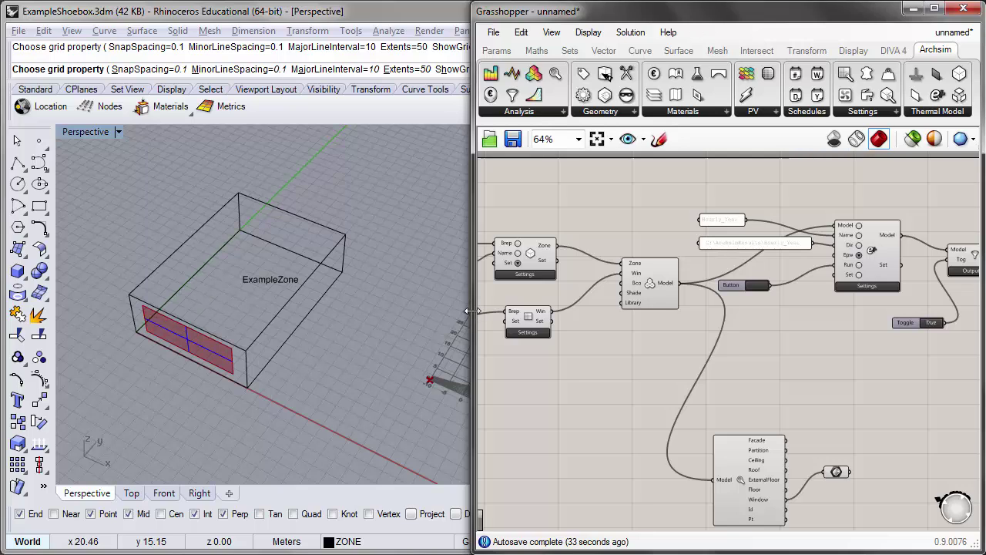
drag(471, 311, 413, 311)
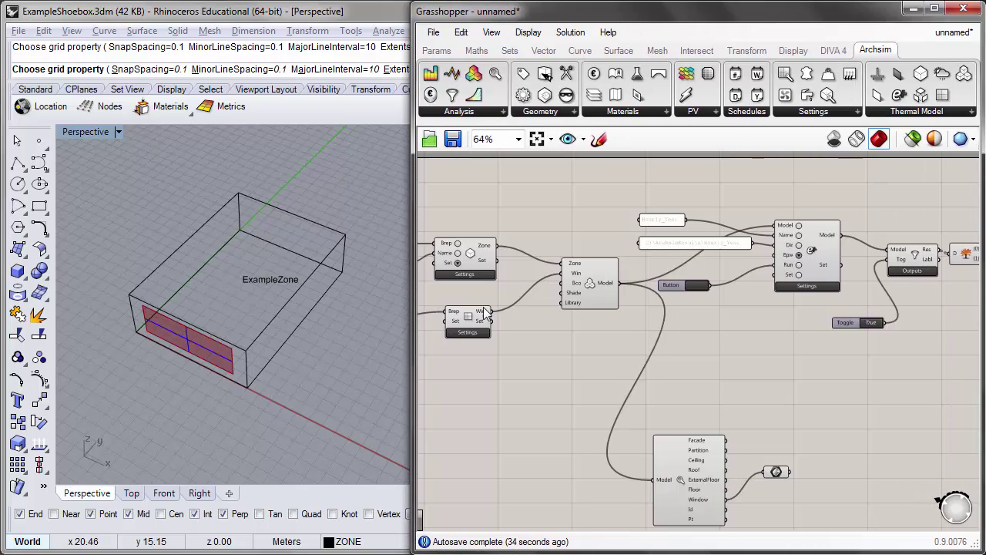
scroll(493, 355, down, 2)
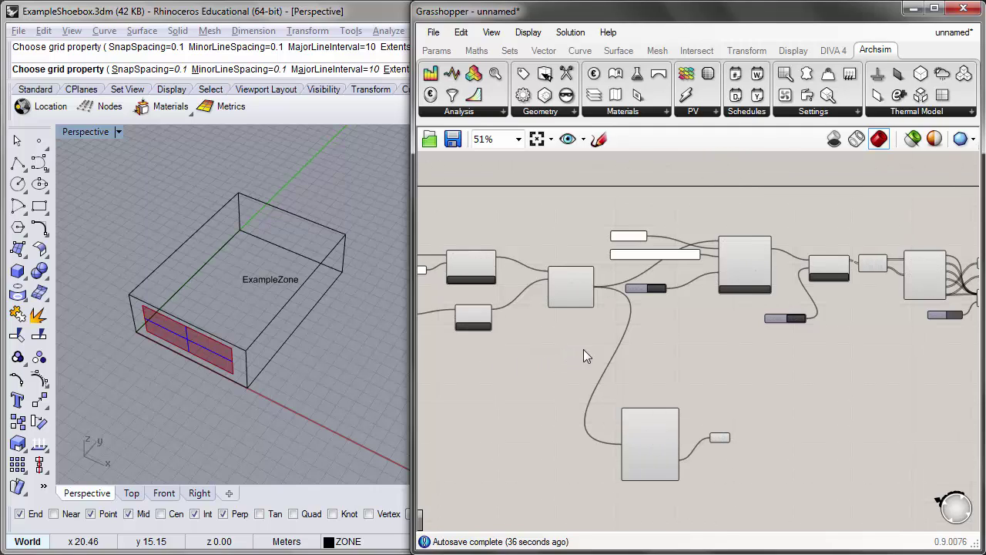